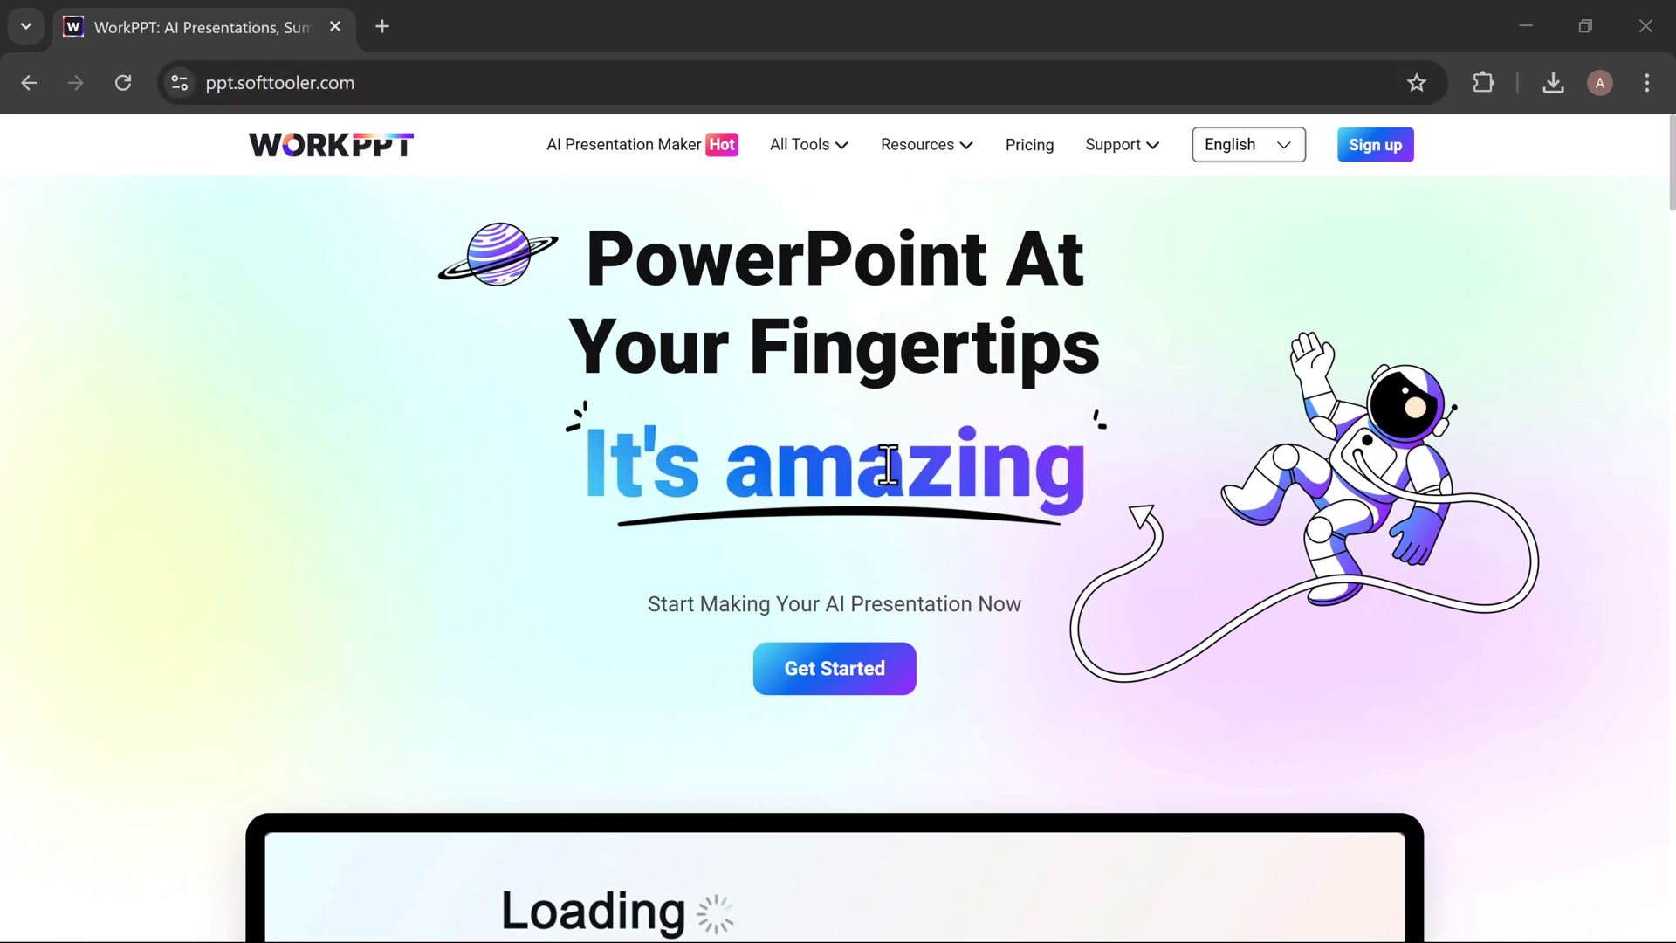
pyautogui.scroll(-2, 1089, 716)
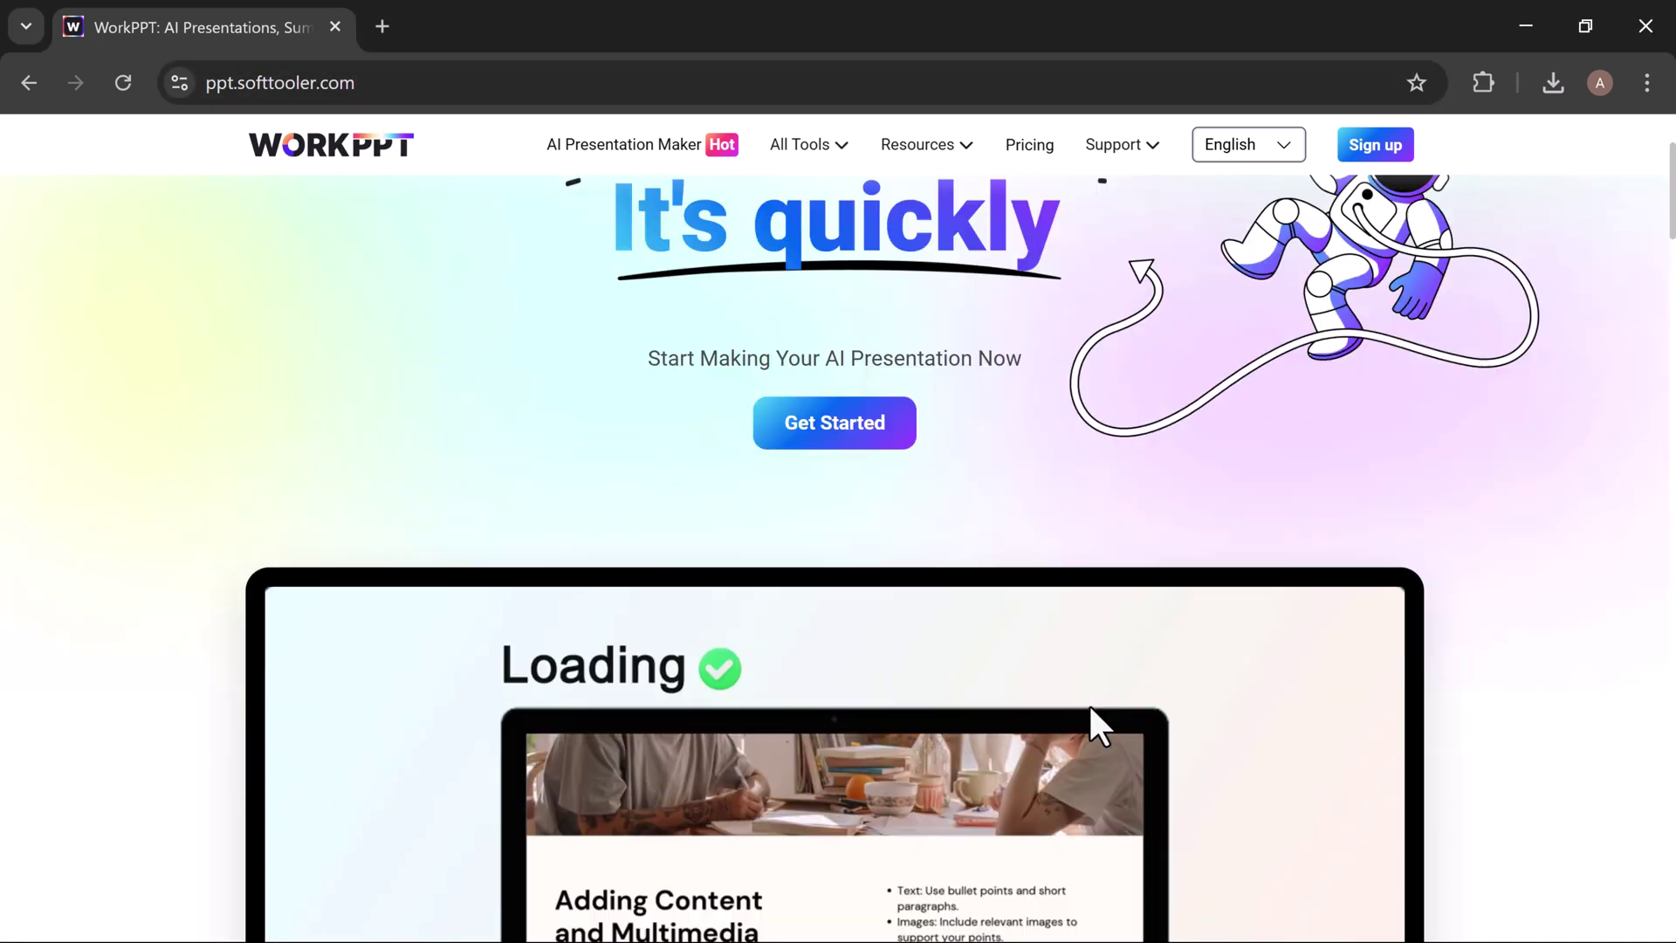
pyautogui.scroll(-2, 1089, 717)
pyautogui.scroll(-1, 1091, 716)
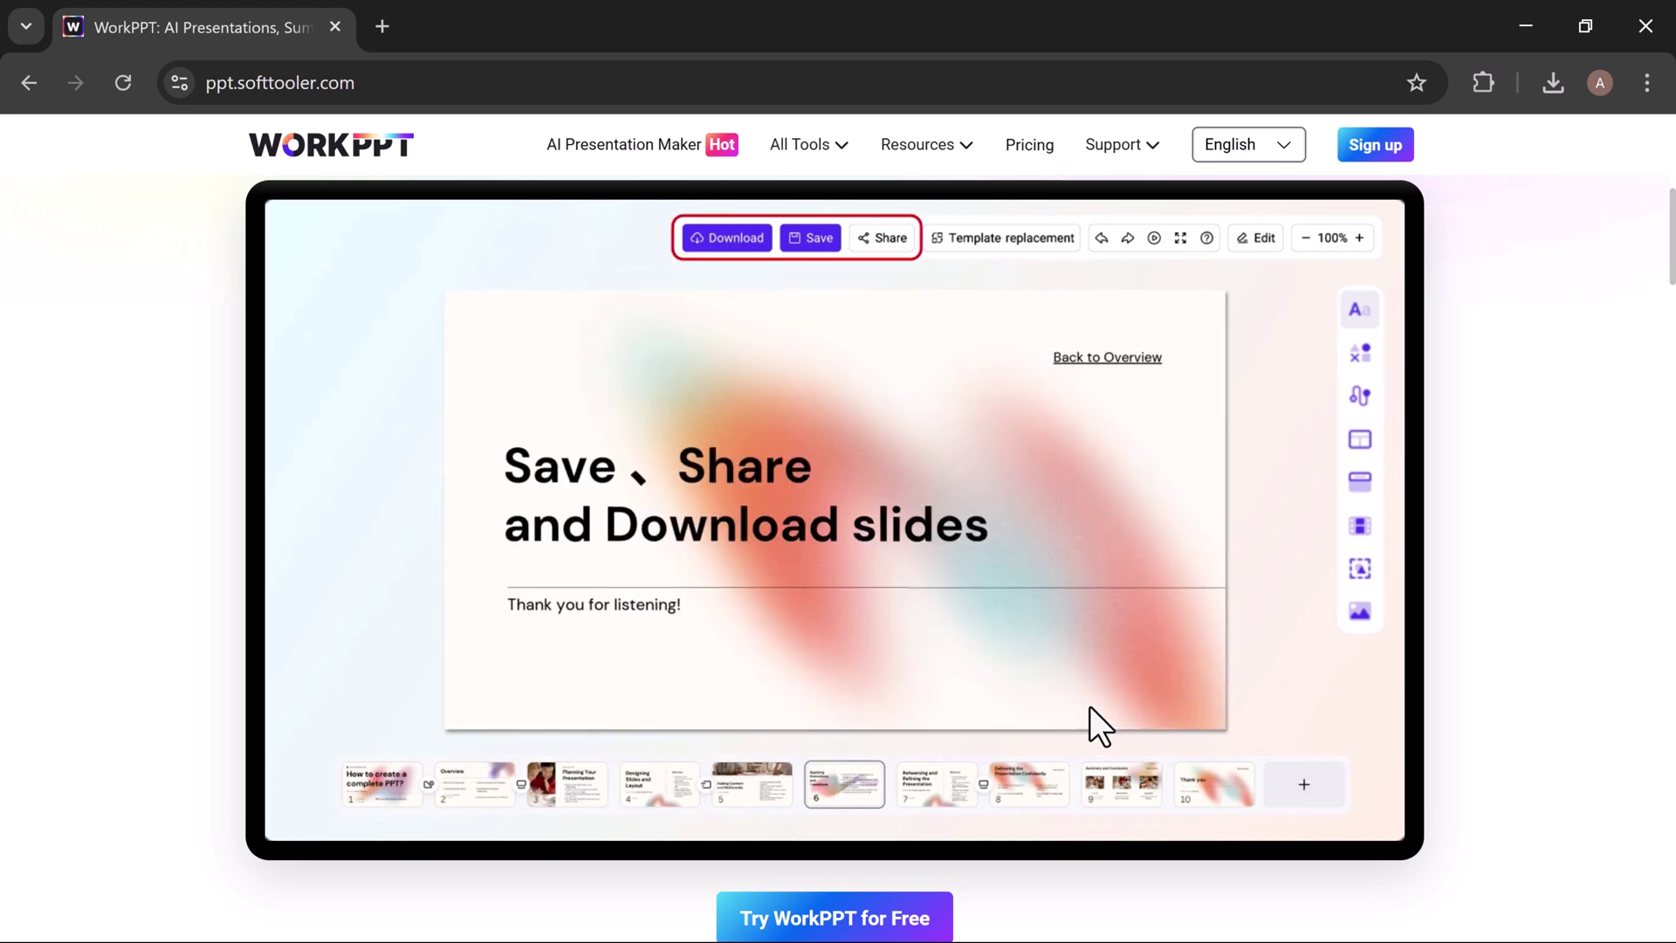
pyautogui.scroll(-3, 1090, 723)
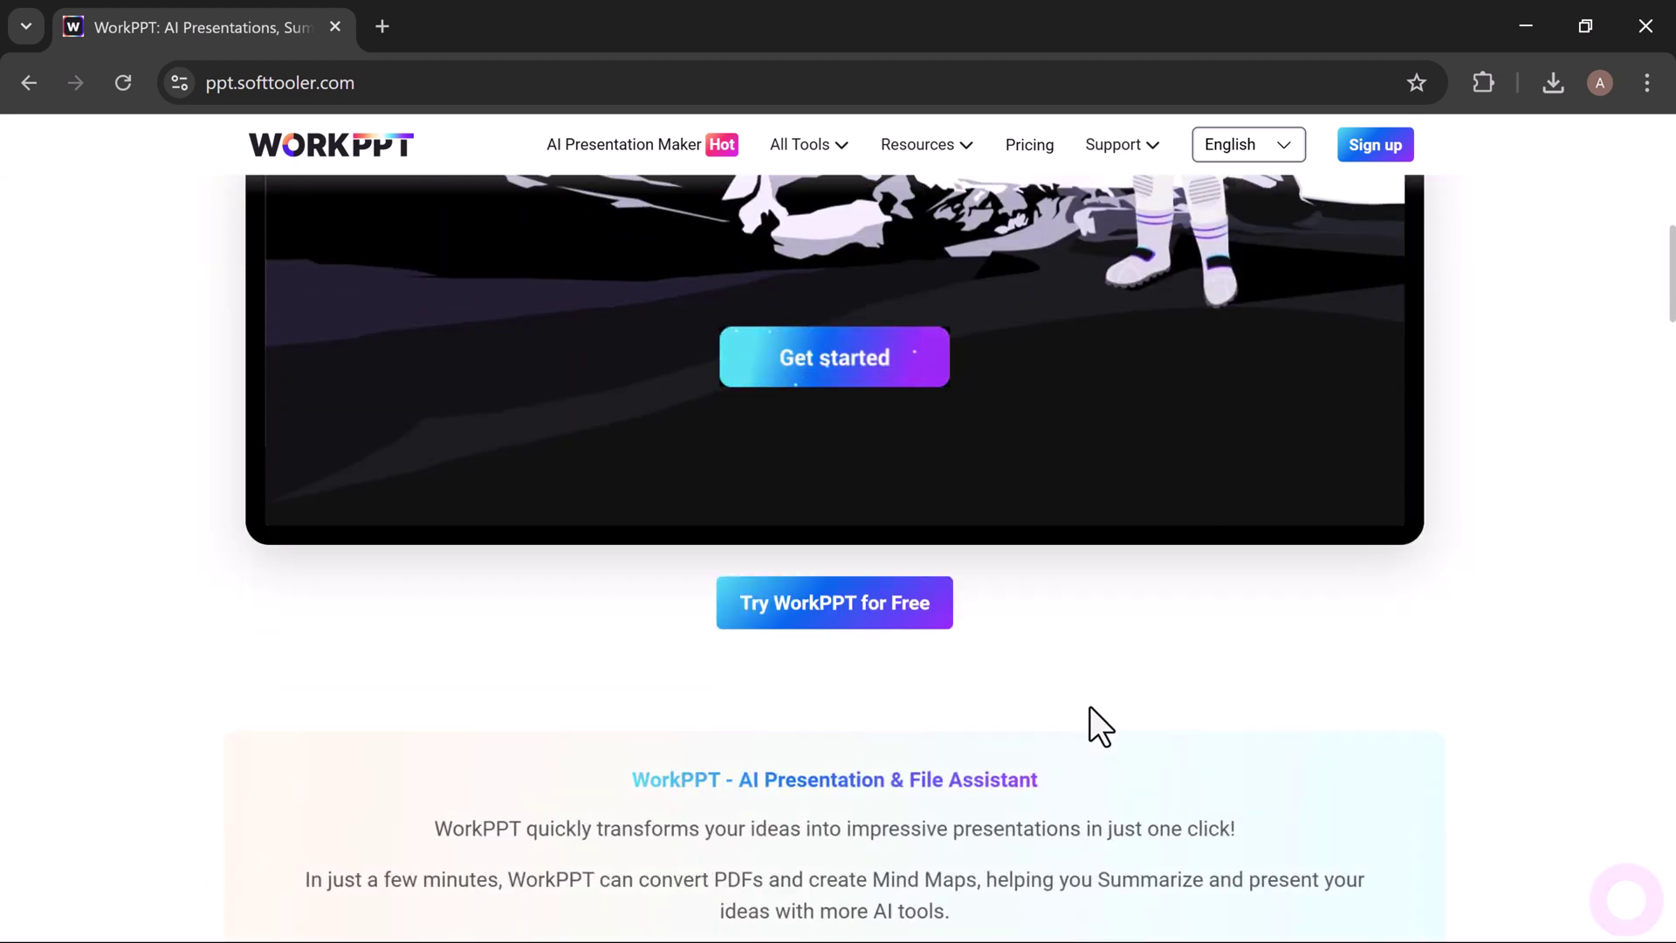
pyautogui.scroll(-2, 1090, 723)
pyautogui.scroll(-1, 1090, 724)
pyautogui.scroll(-1, 1090, 723)
pyautogui.scroll(-2, 1090, 723)
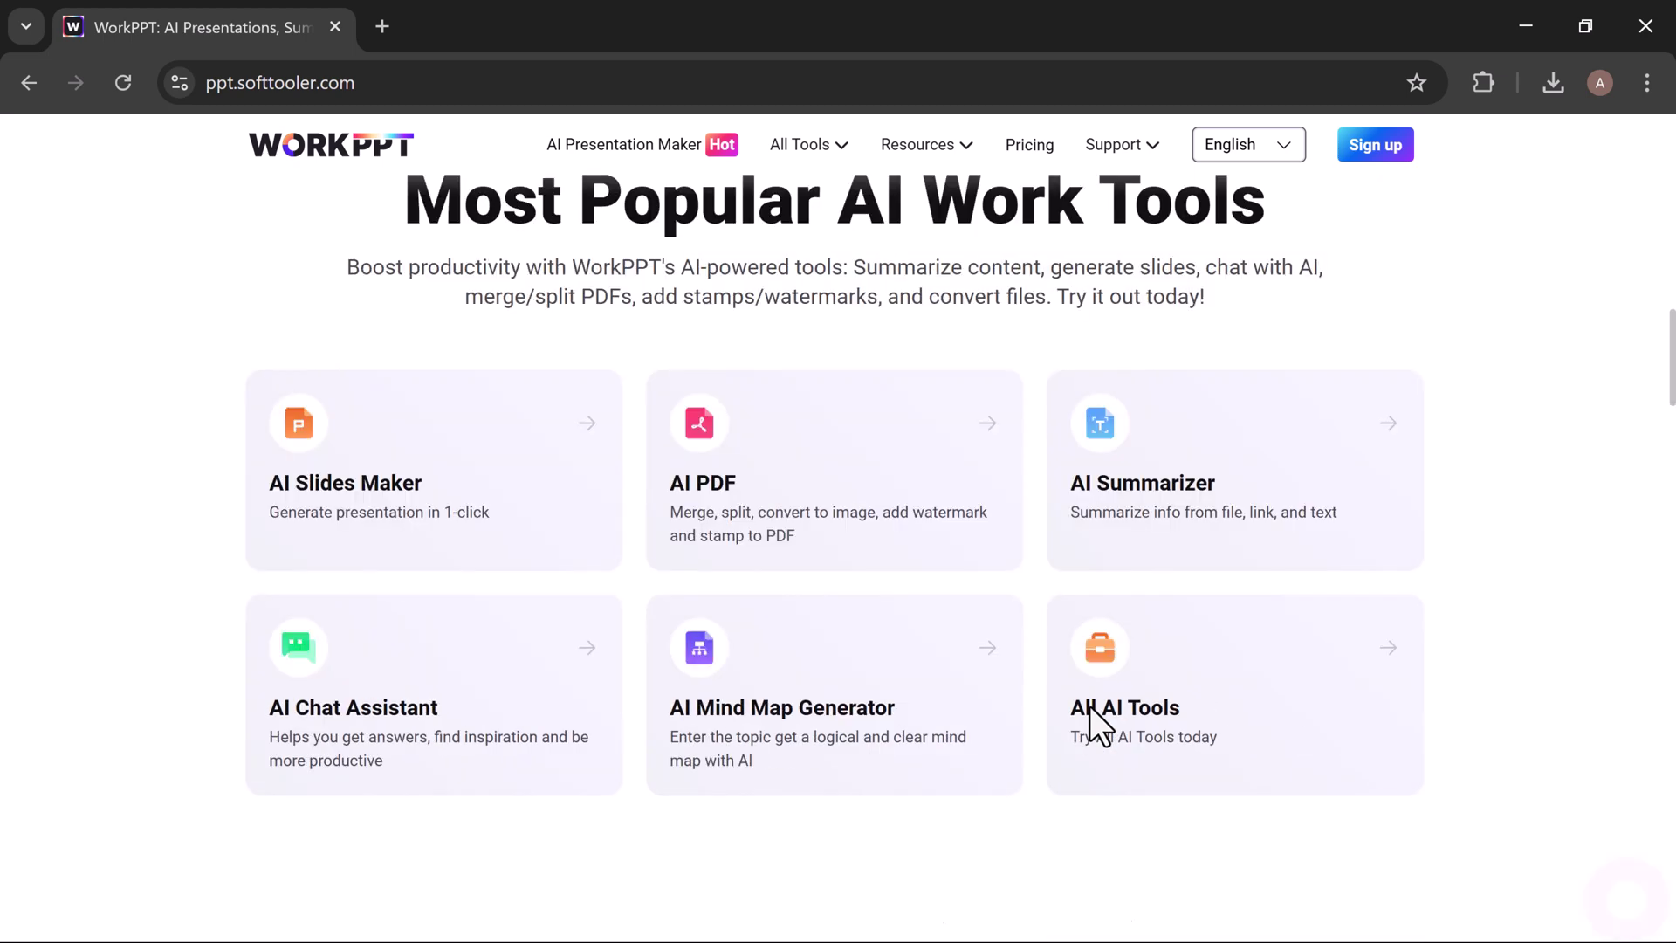
pyautogui.scroll(-2, 1090, 706)
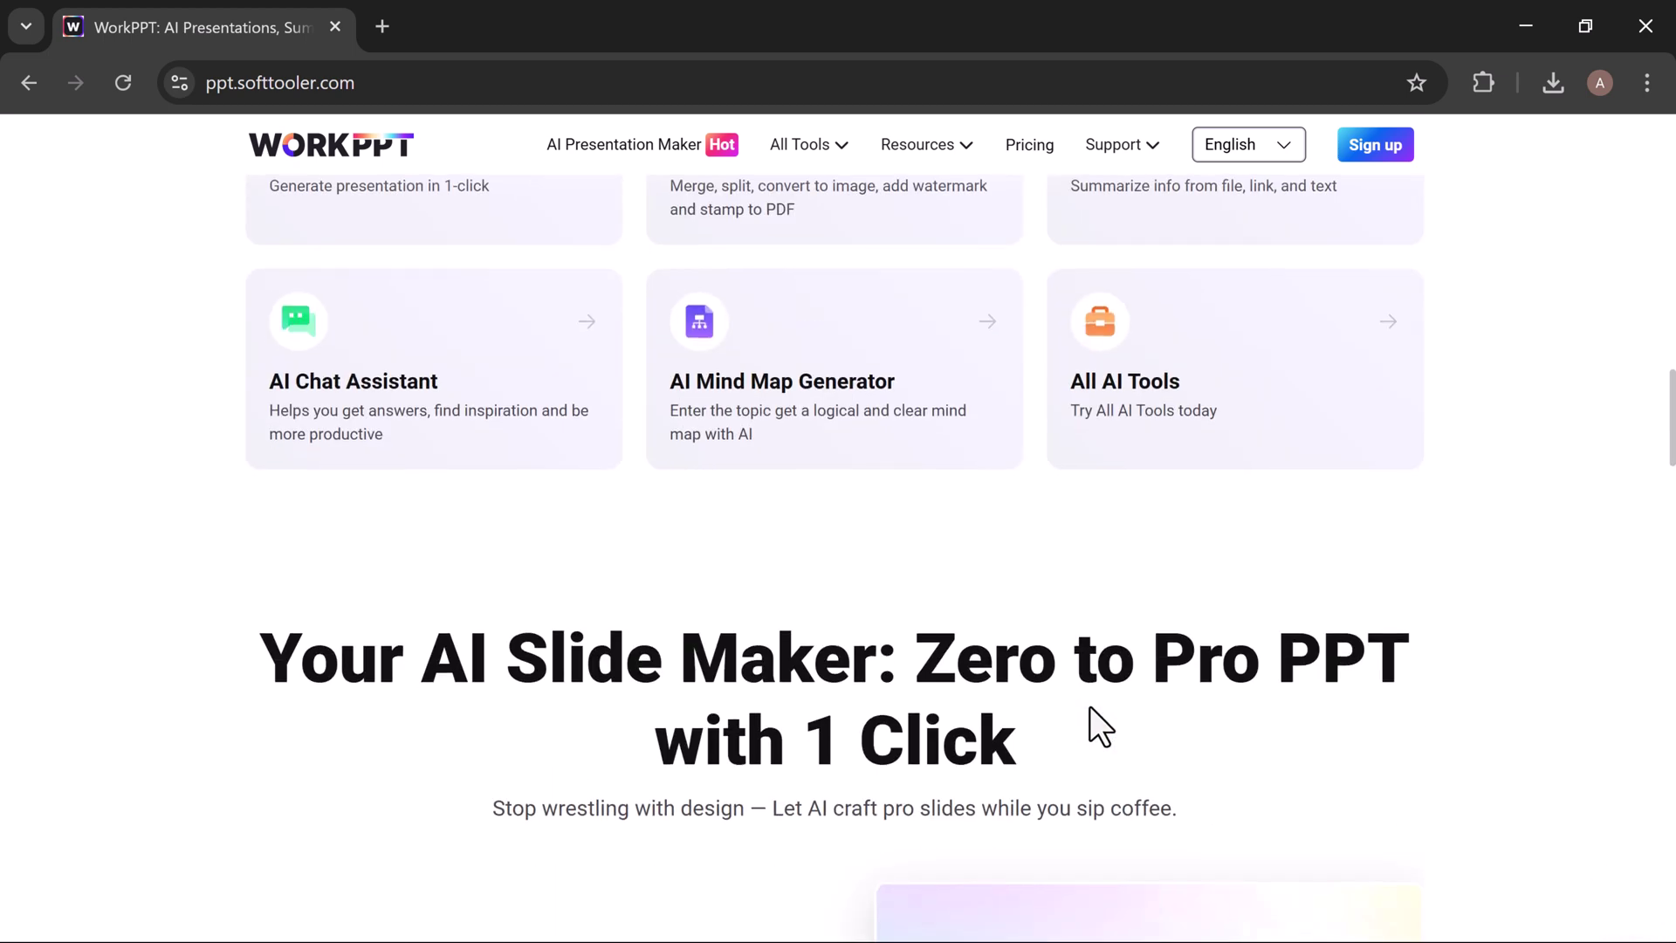
pyautogui.scroll(-2, 1098, 724)
pyautogui.scroll(-1, 1097, 723)
pyautogui.scroll(-1, 1097, 723)
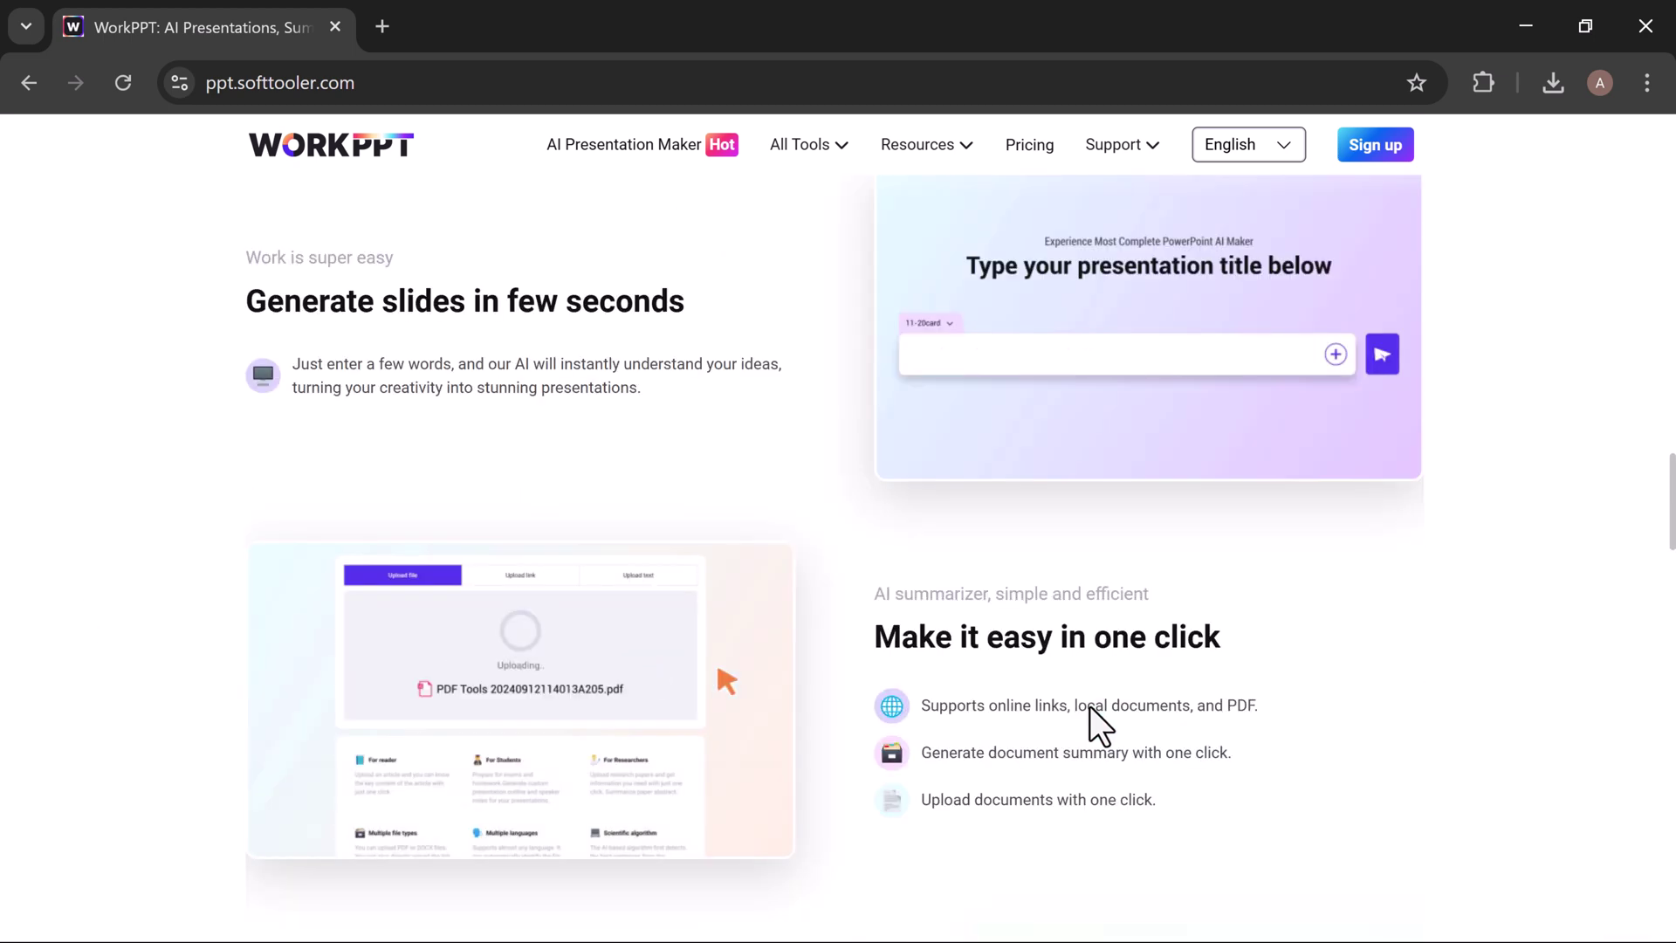
pyautogui.scroll(-1, 1090, 707)
pyautogui.scroll(-1, 1090, 707)
pyautogui.scroll(-2, 1089, 707)
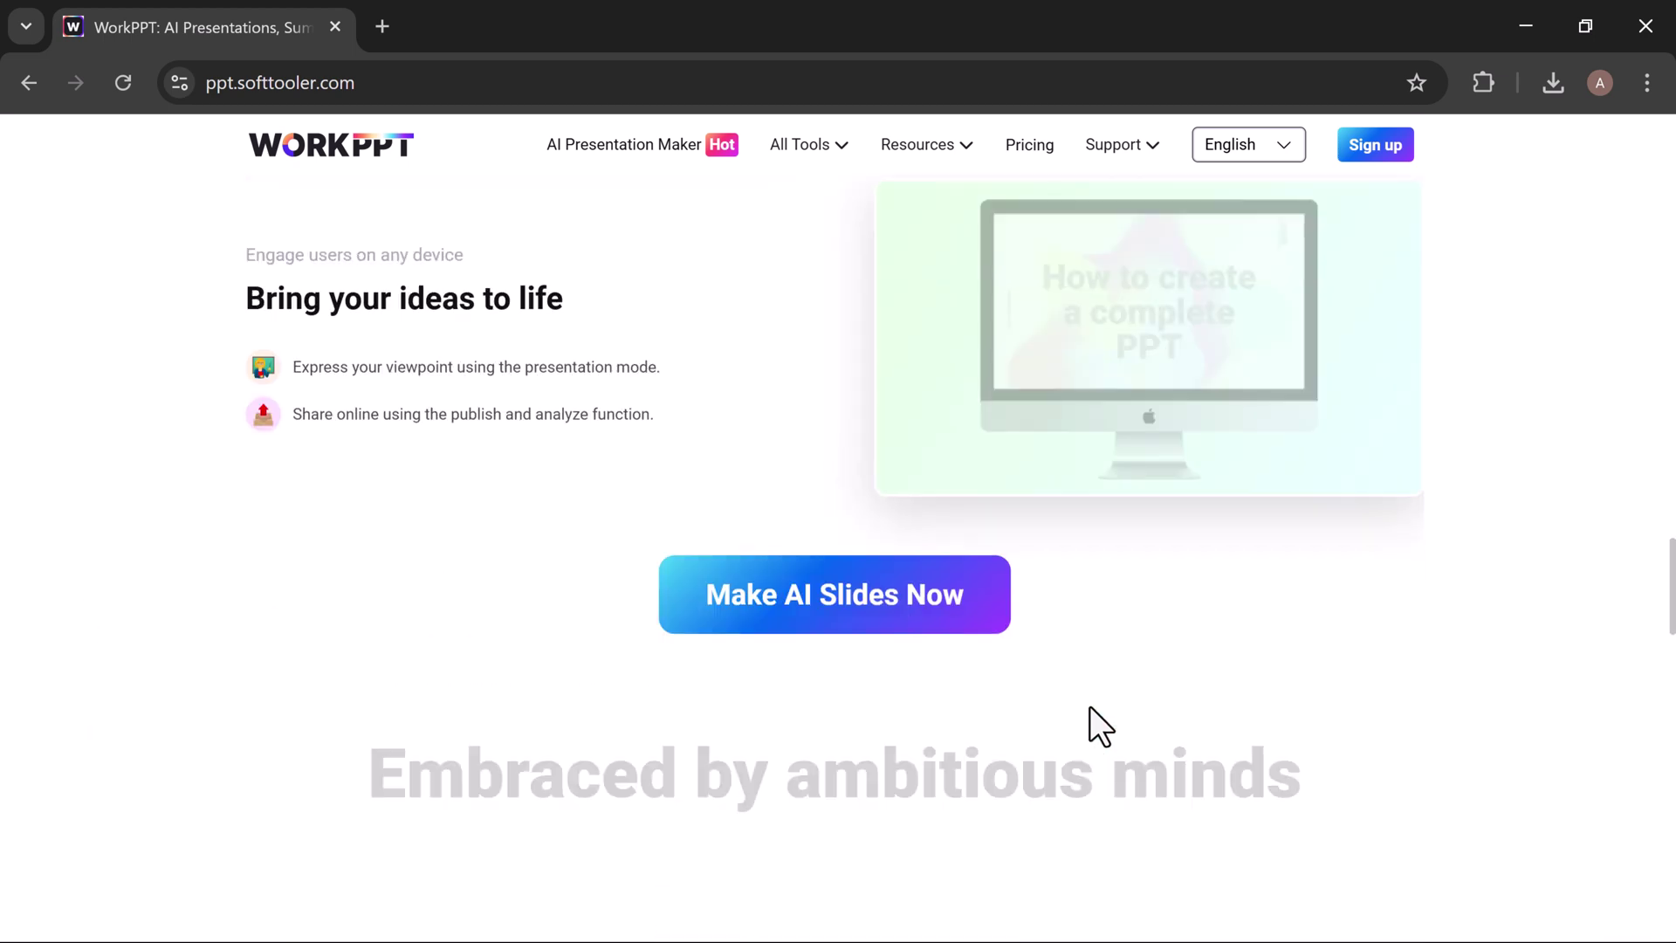
pyautogui.scroll(-3, 1091, 708)
pyautogui.scroll(-2, 1089, 708)
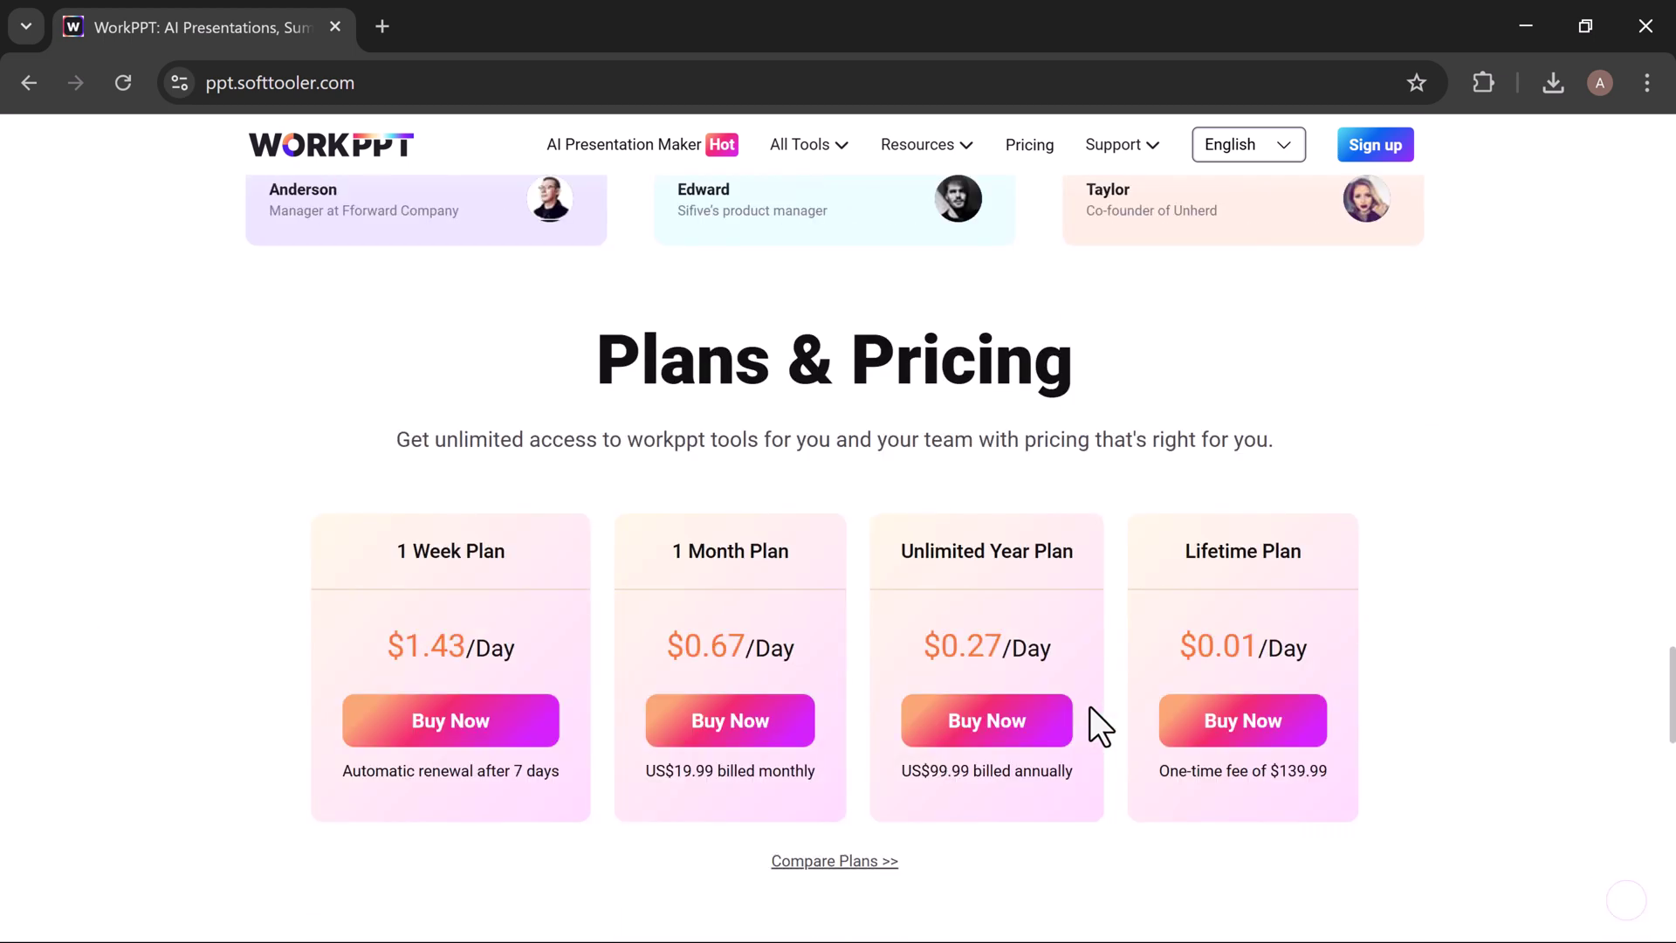
pyautogui.scroll(-3, 1090, 719)
pyautogui.scroll(-1, 1091, 718)
pyautogui.scroll(-2, 1089, 720)
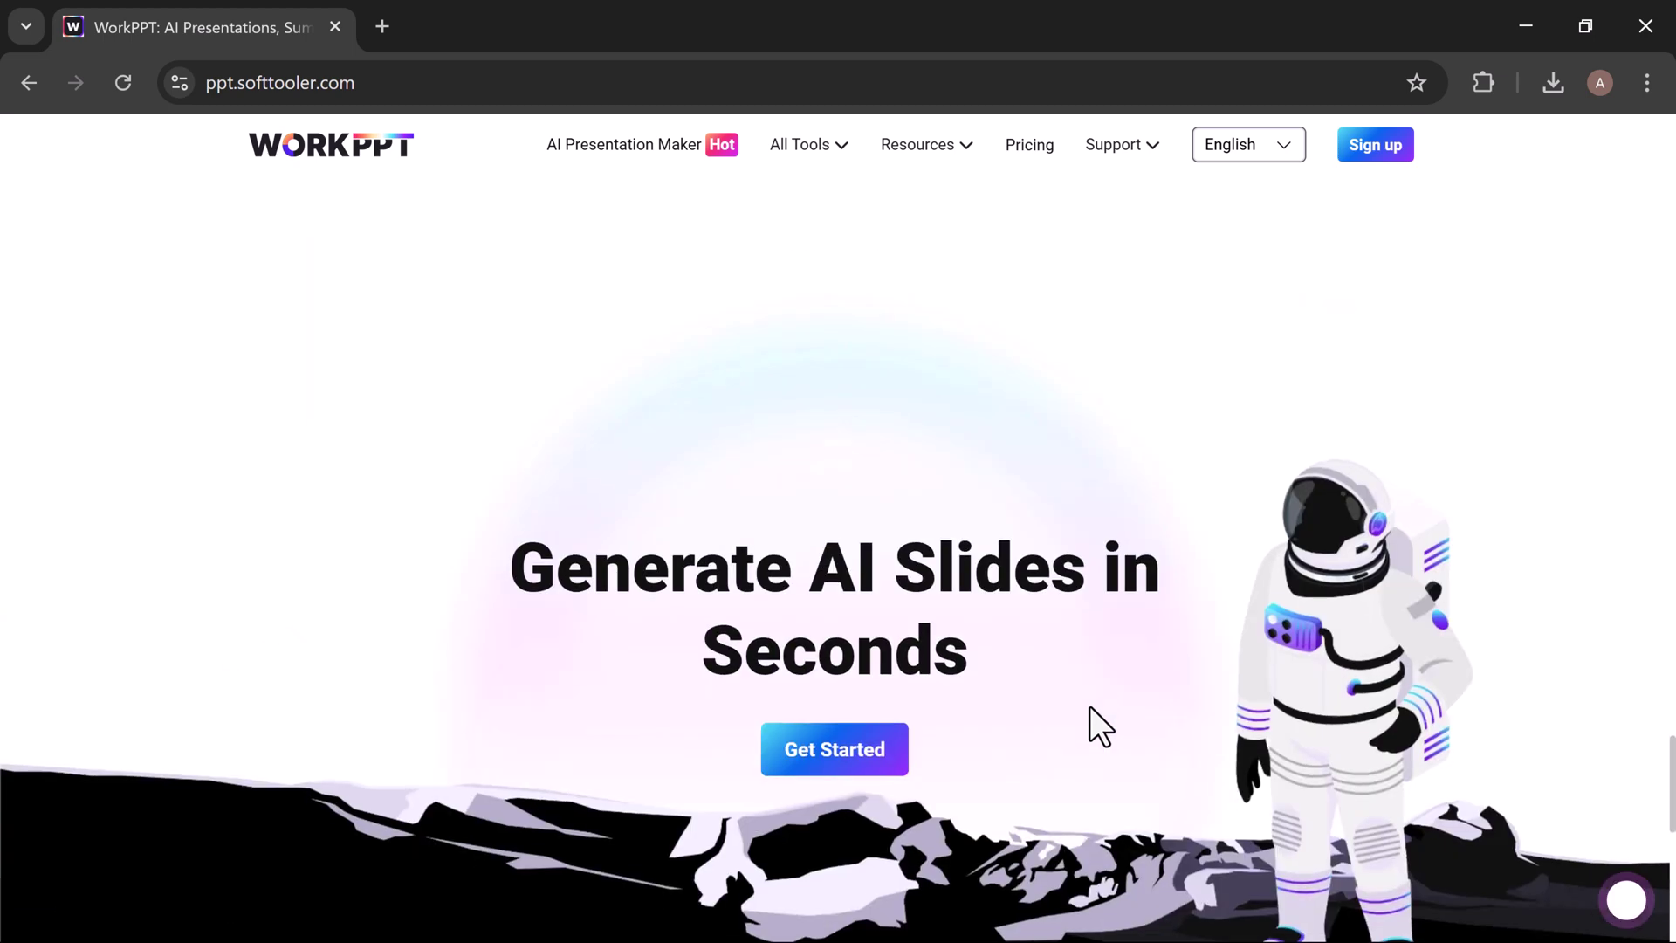
pyautogui.scroll(-3, 1091, 706)
pyautogui.scroll(-1, 1088, 702)
pyautogui.scroll(-2, 1089, 703)
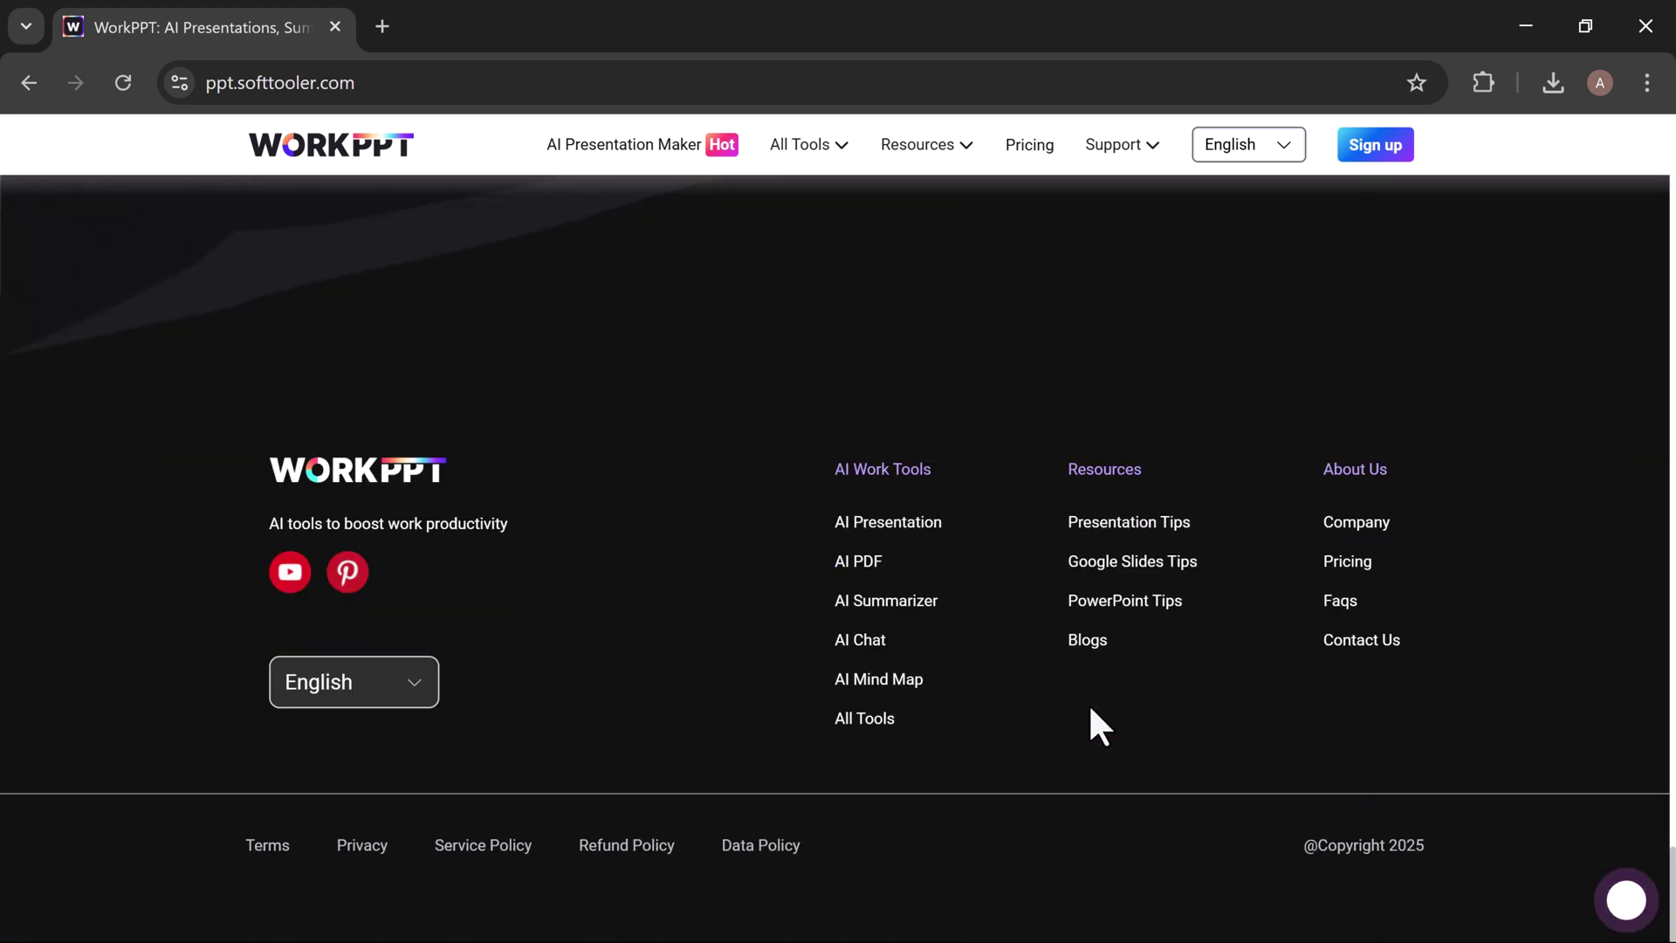
# Sign in to the WorkPPT workspace and click into the presentation title prompt
pyautogui.click(1369, 148)
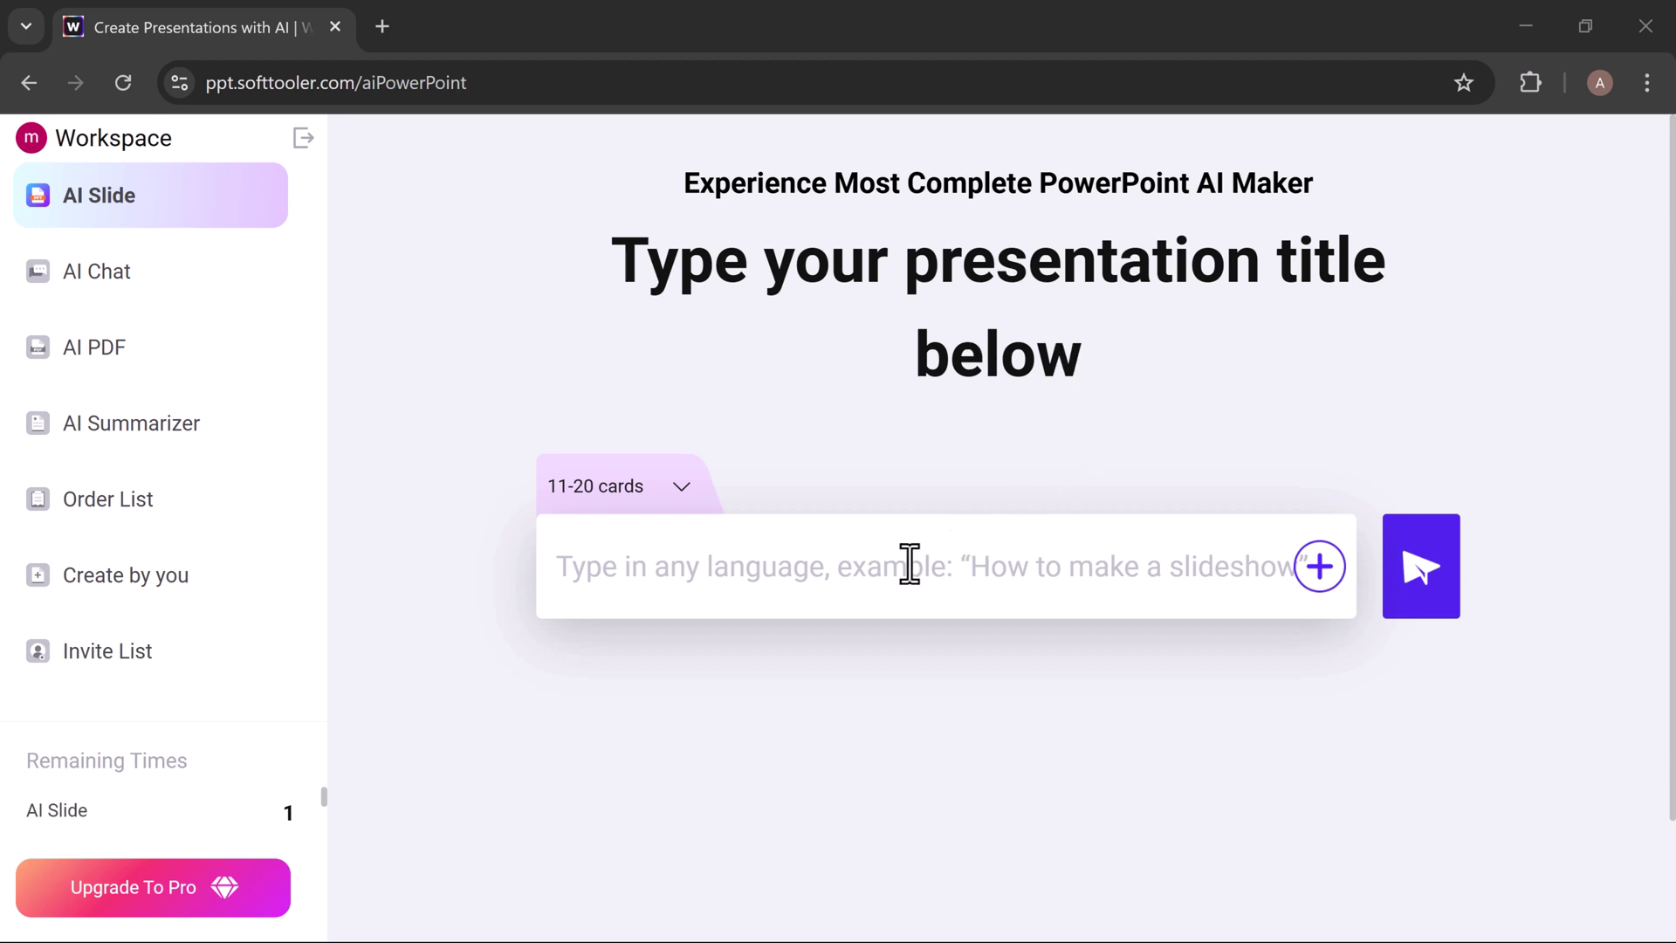
pyautogui.click(757, 566)
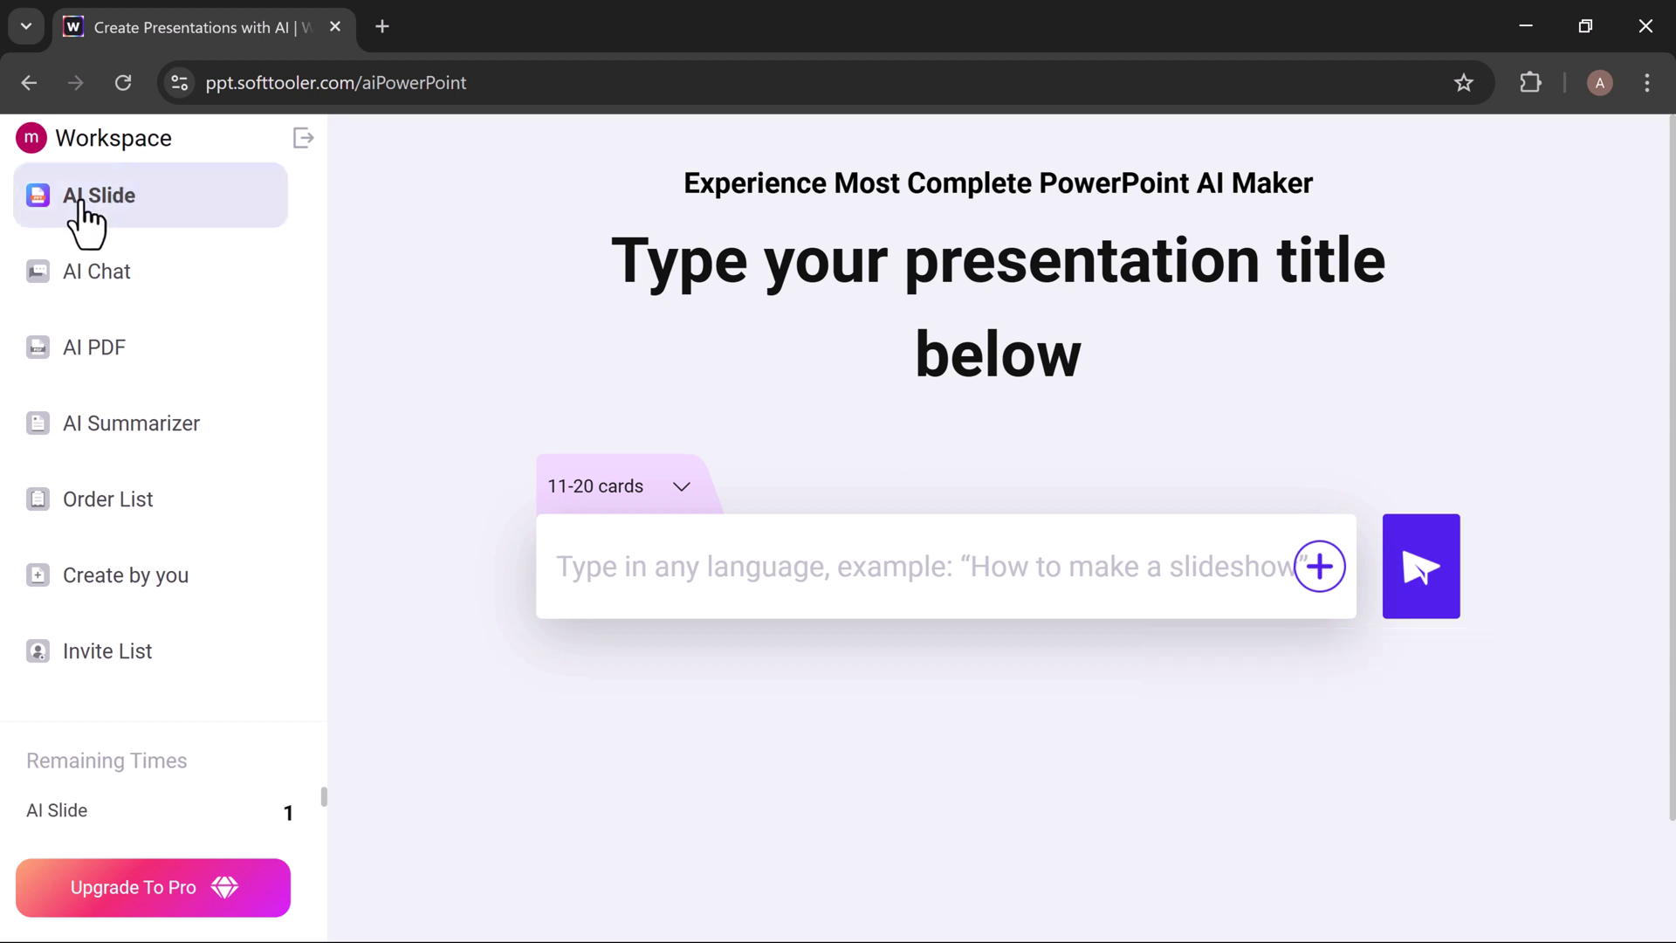
# Look over the AI Chat, AI PDF and AI Summarizer pages
pyautogui.click(93, 308)
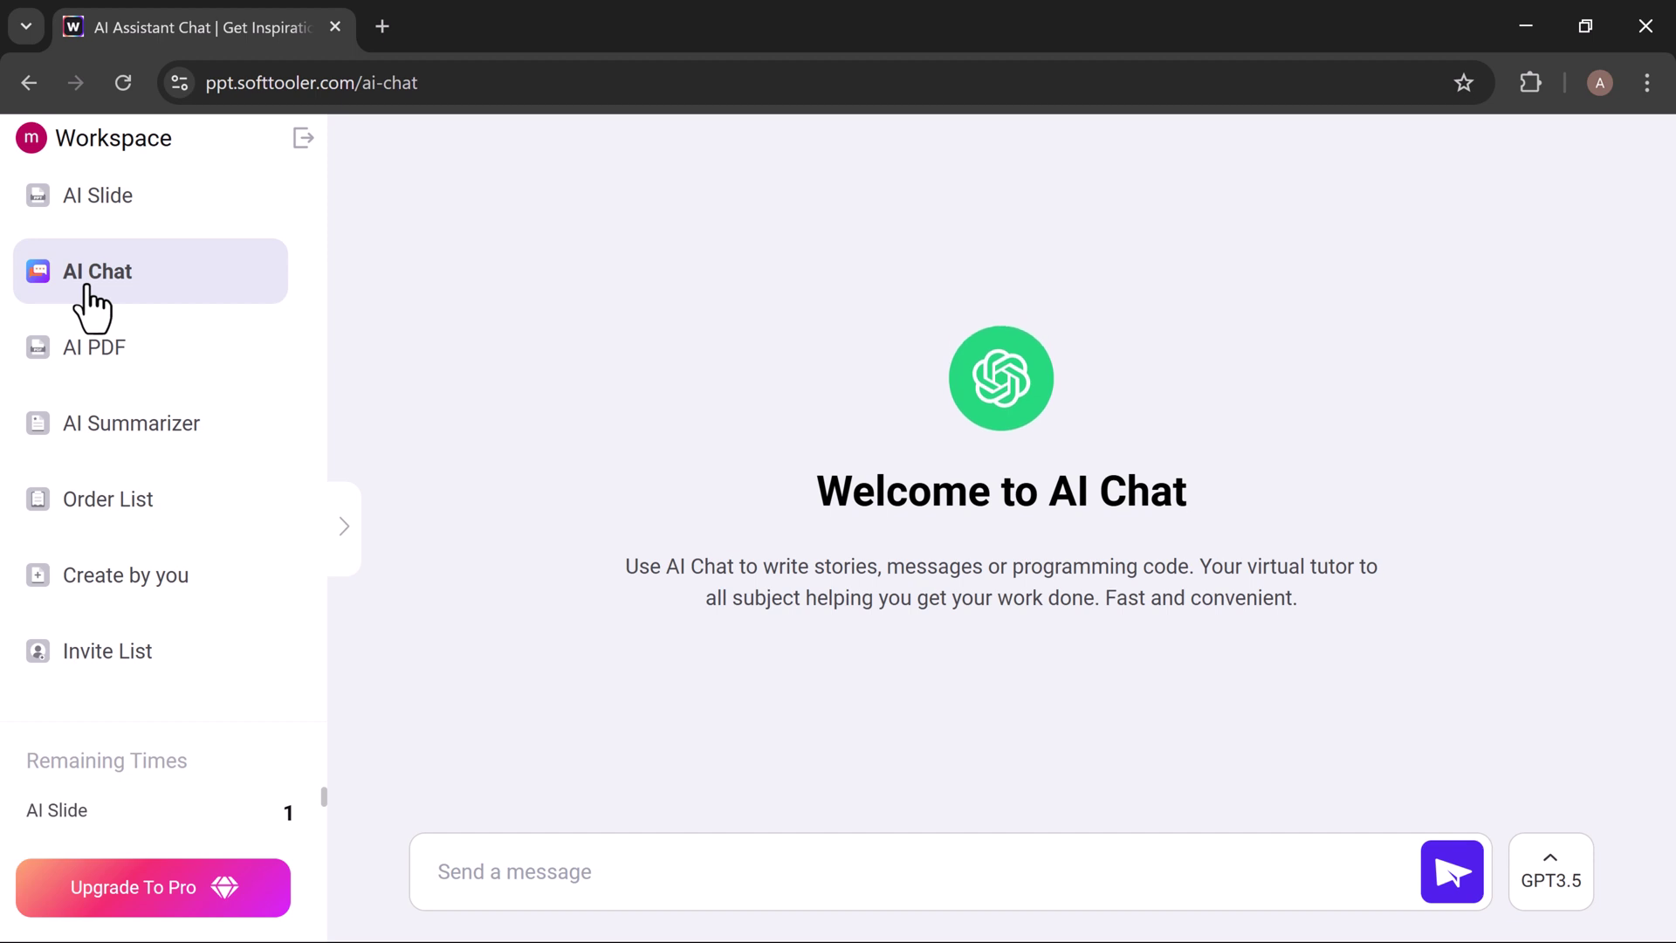
pyautogui.click(103, 370)
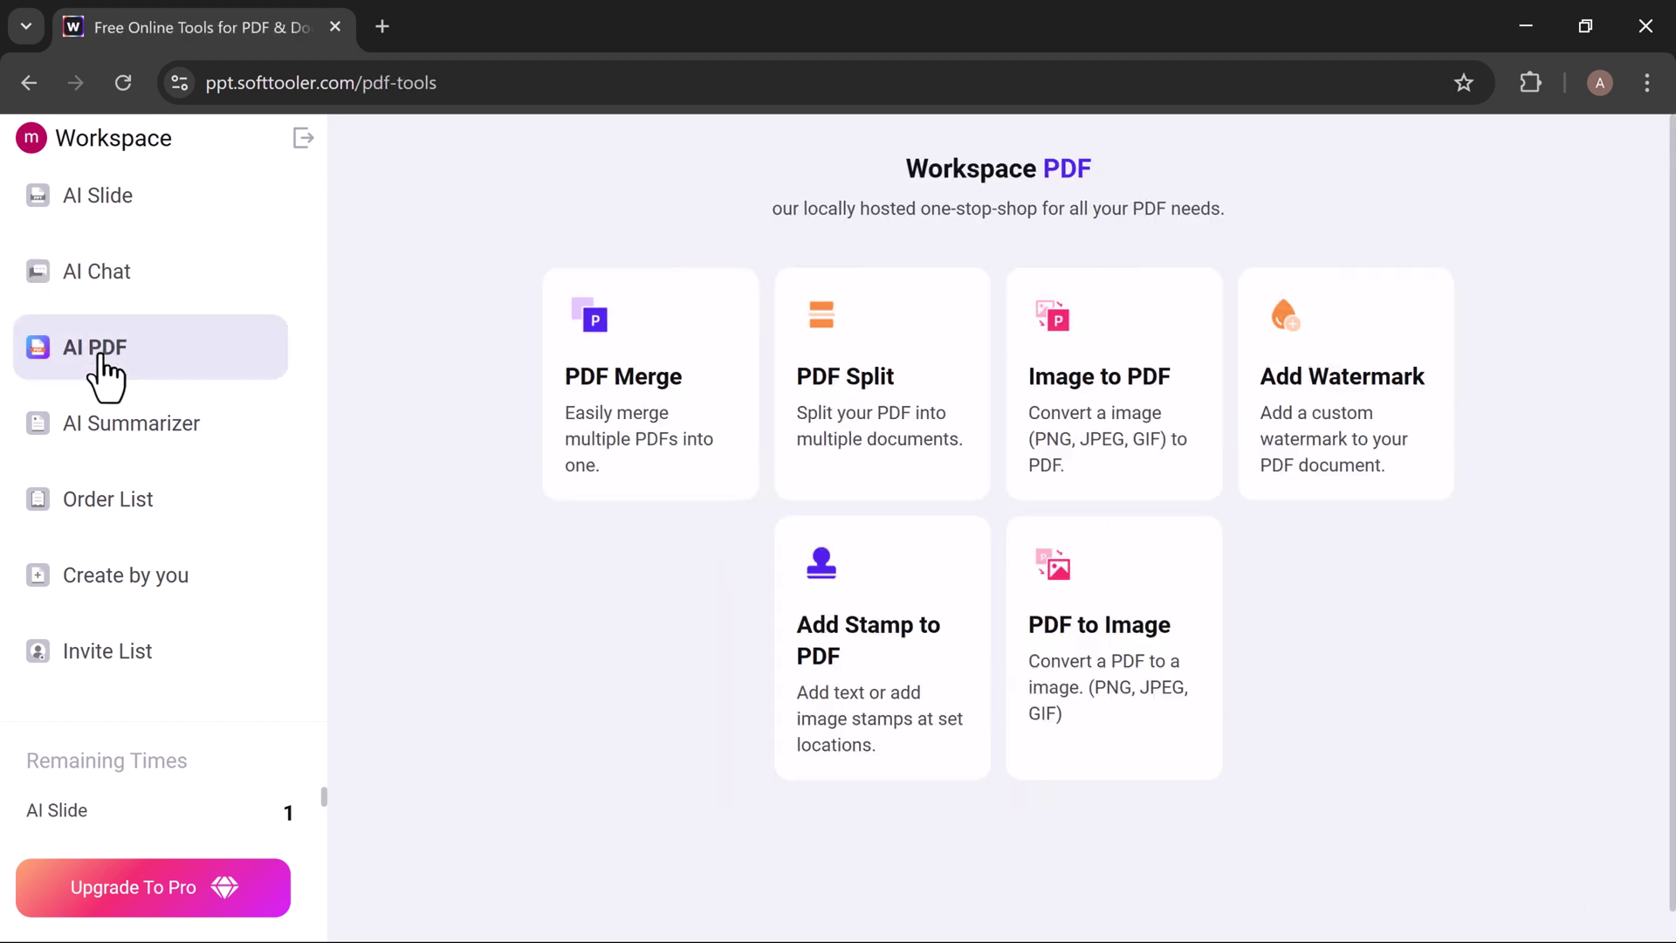
pyautogui.click(119, 426)
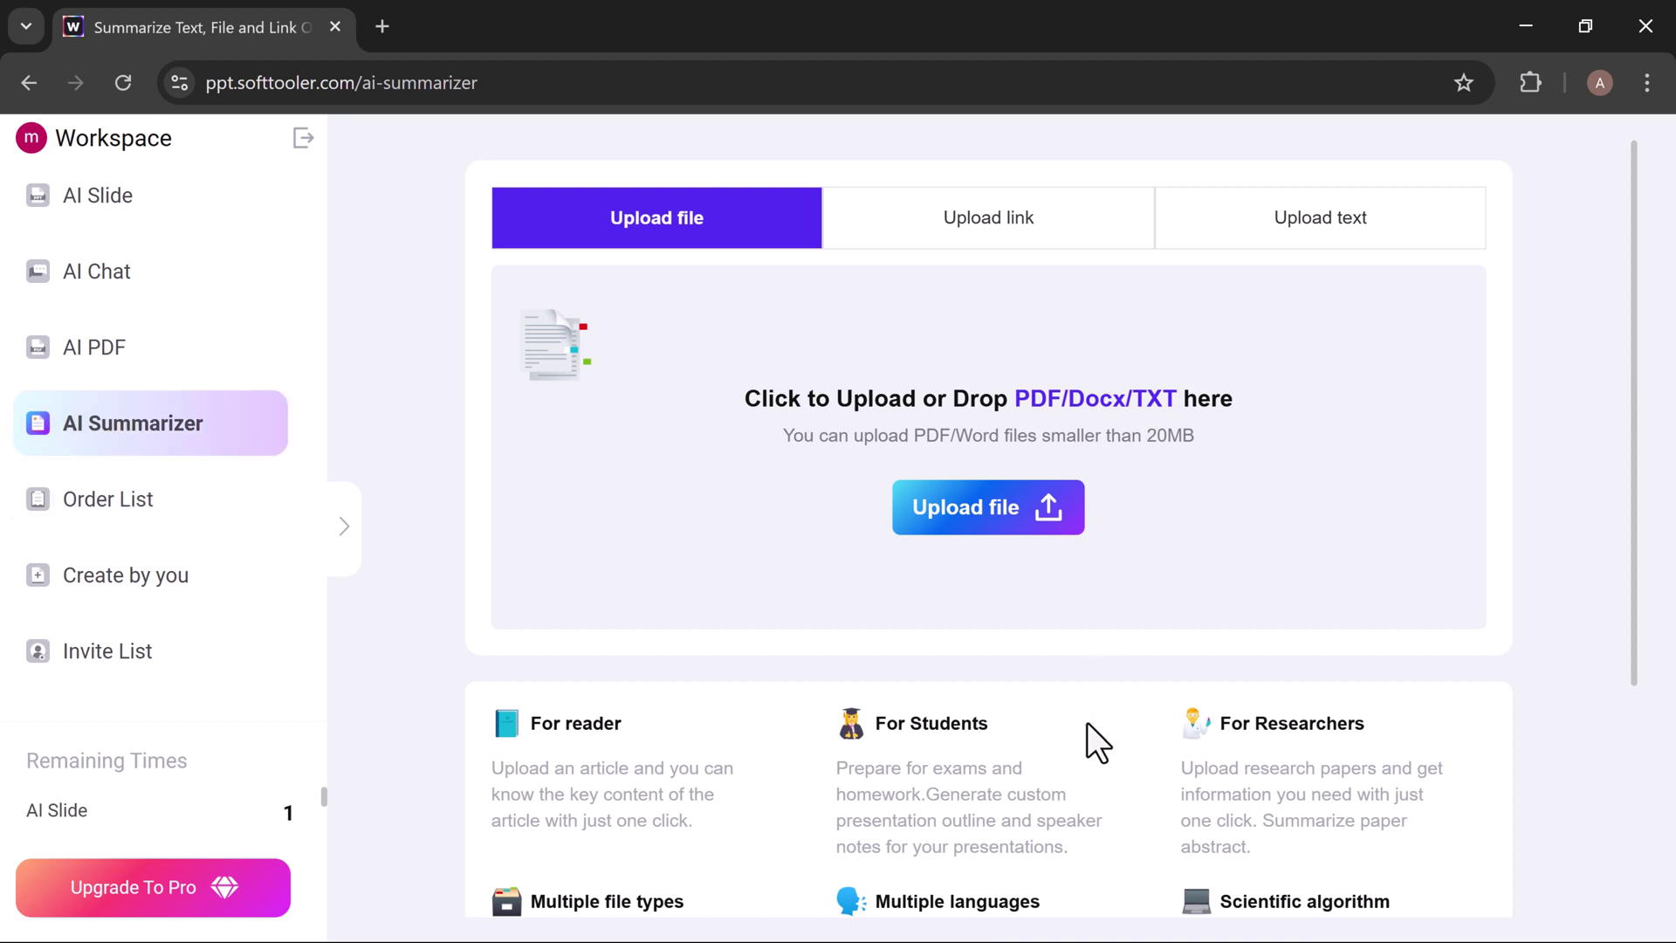
# Check the Order List, Create by you and Invite List pages, then return to AI Slide
pyautogui.click(32, 519)
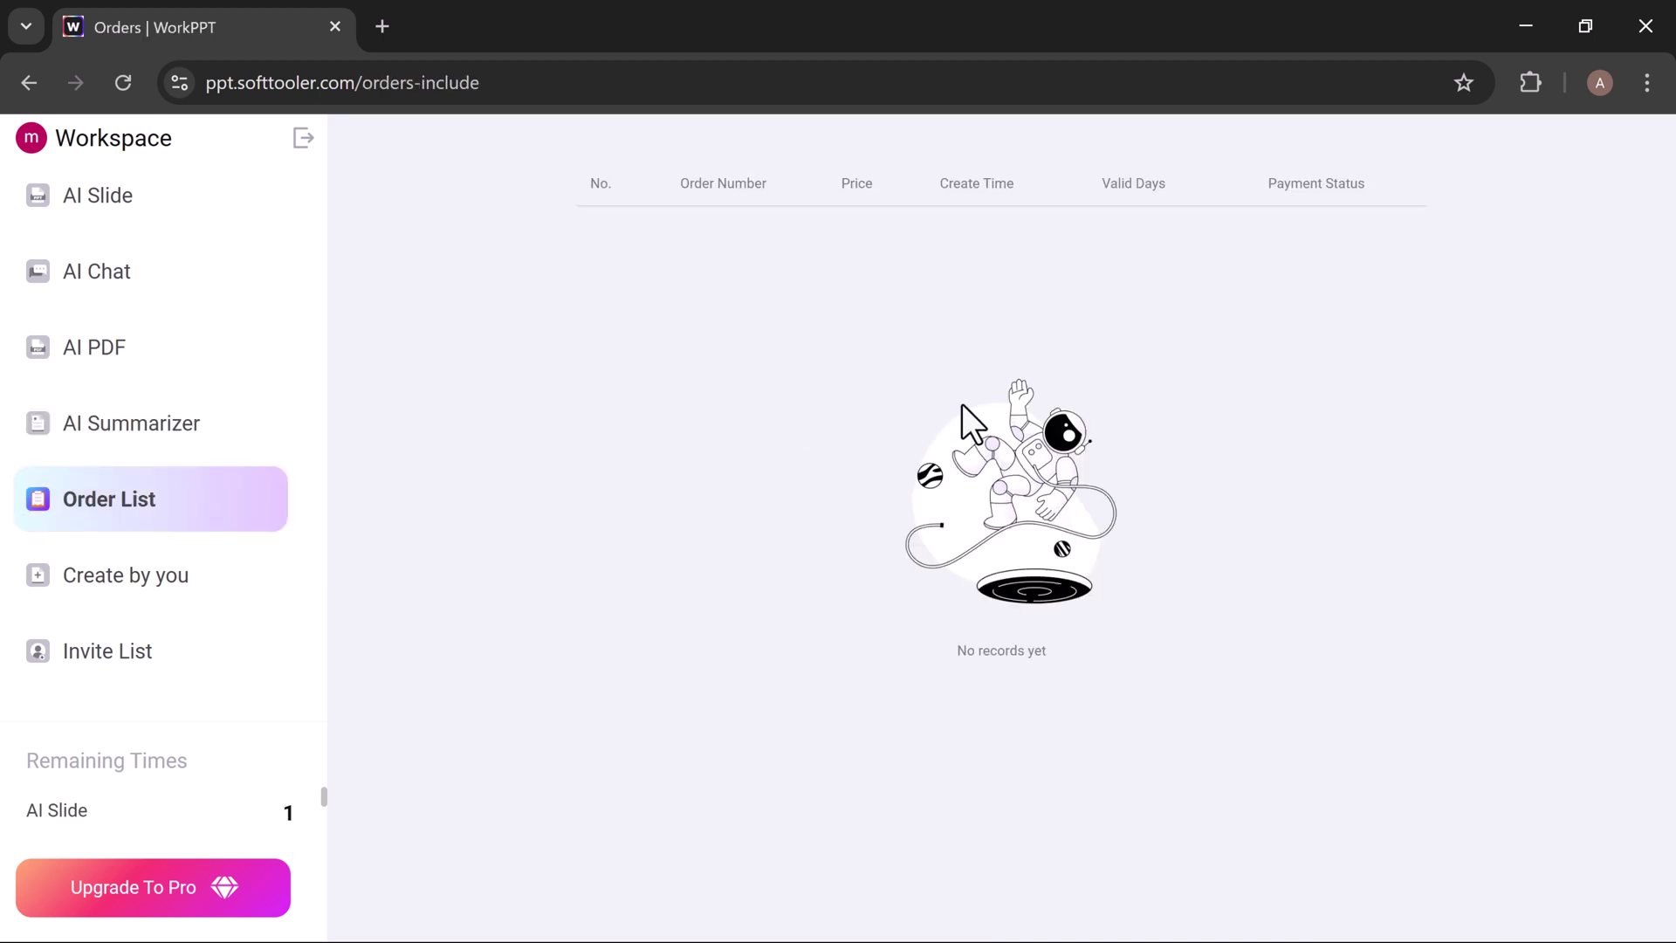
pyautogui.click(95, 601)
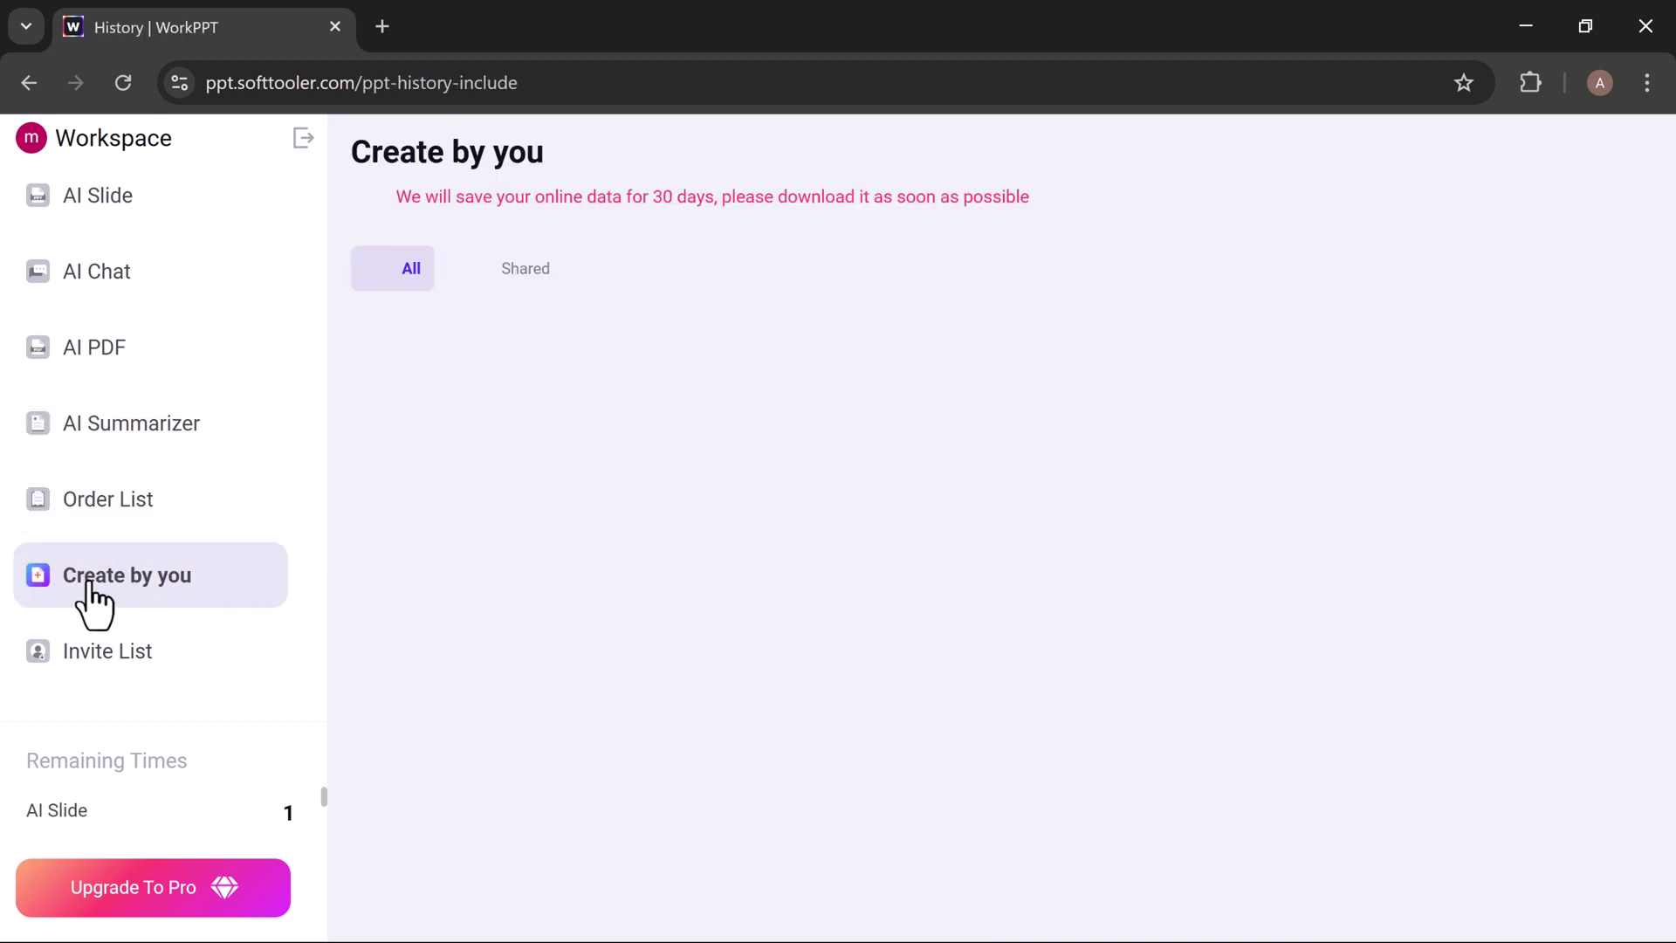
pyautogui.click(83, 654)
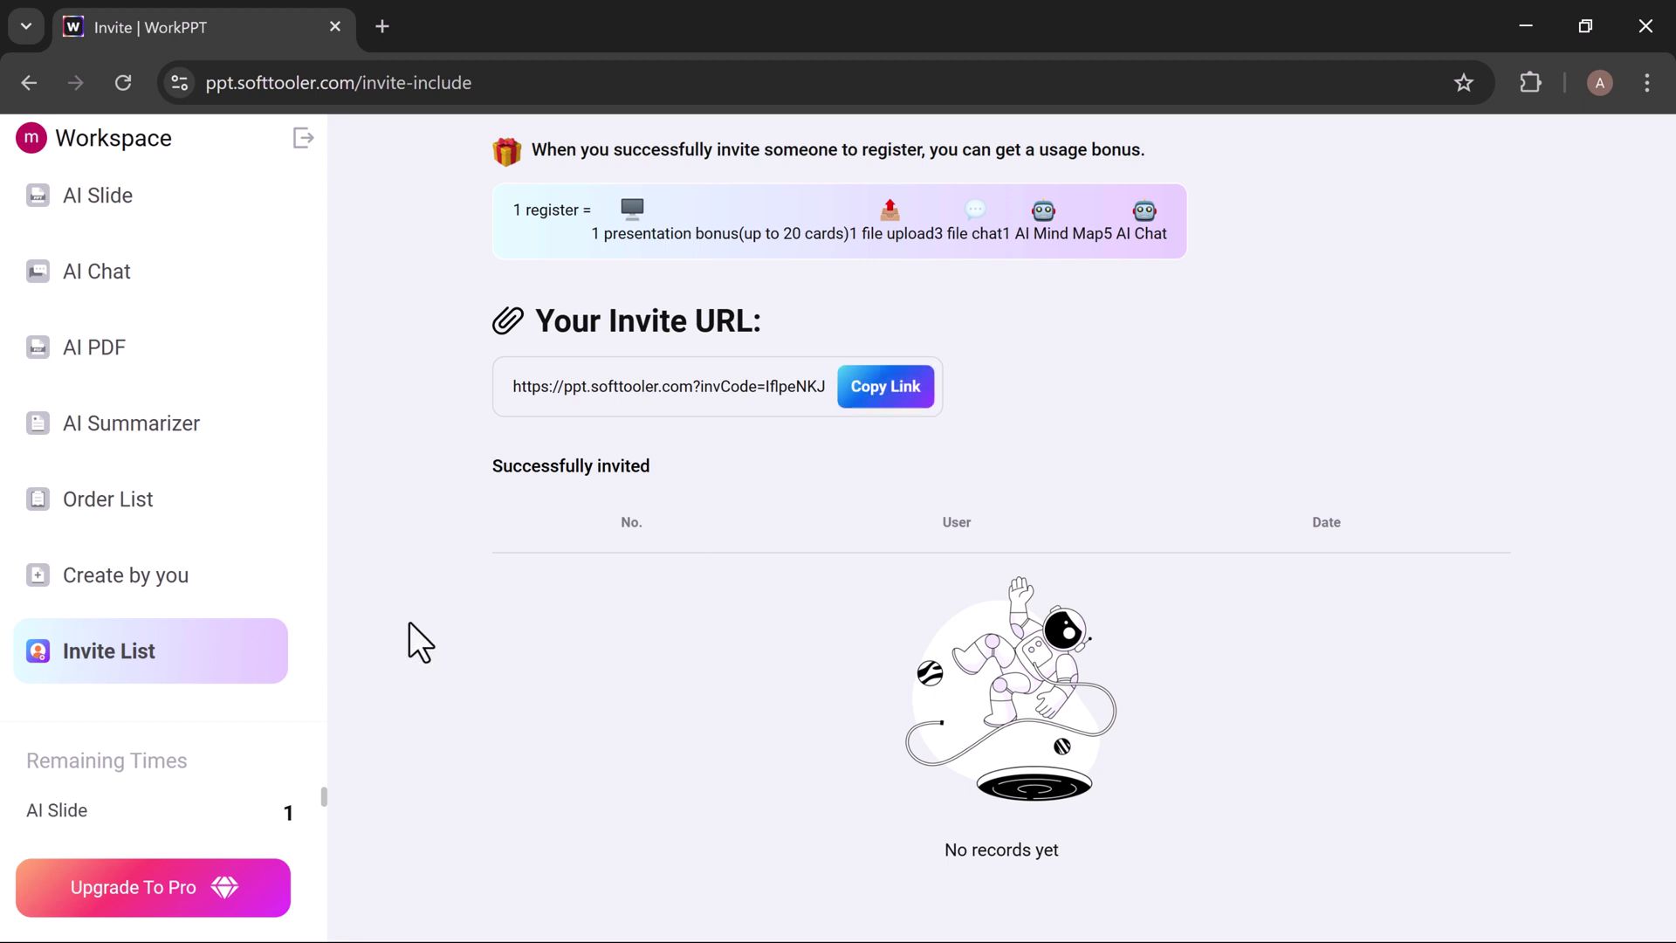
pyautogui.click(83, 199)
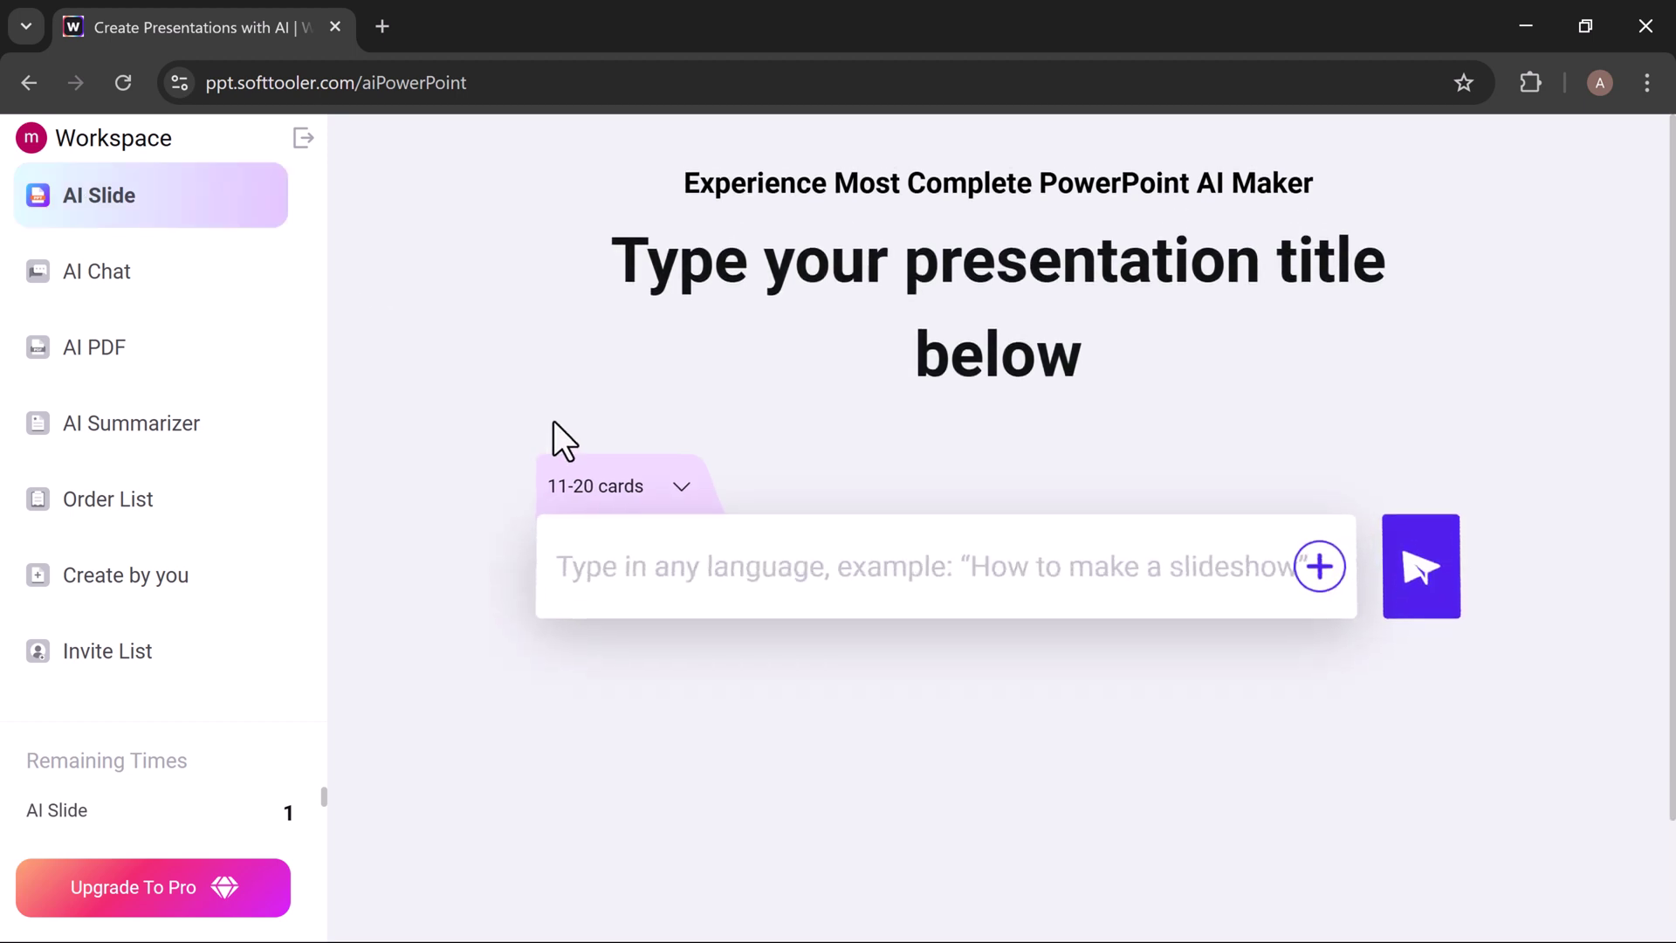
# Outline a 01-10 slide deck titled 'The Future of Artificial Intelligence' and generate it
pyautogui.click(875, 573)
pyautogui.write('The Future of Artificial Intelligence.')
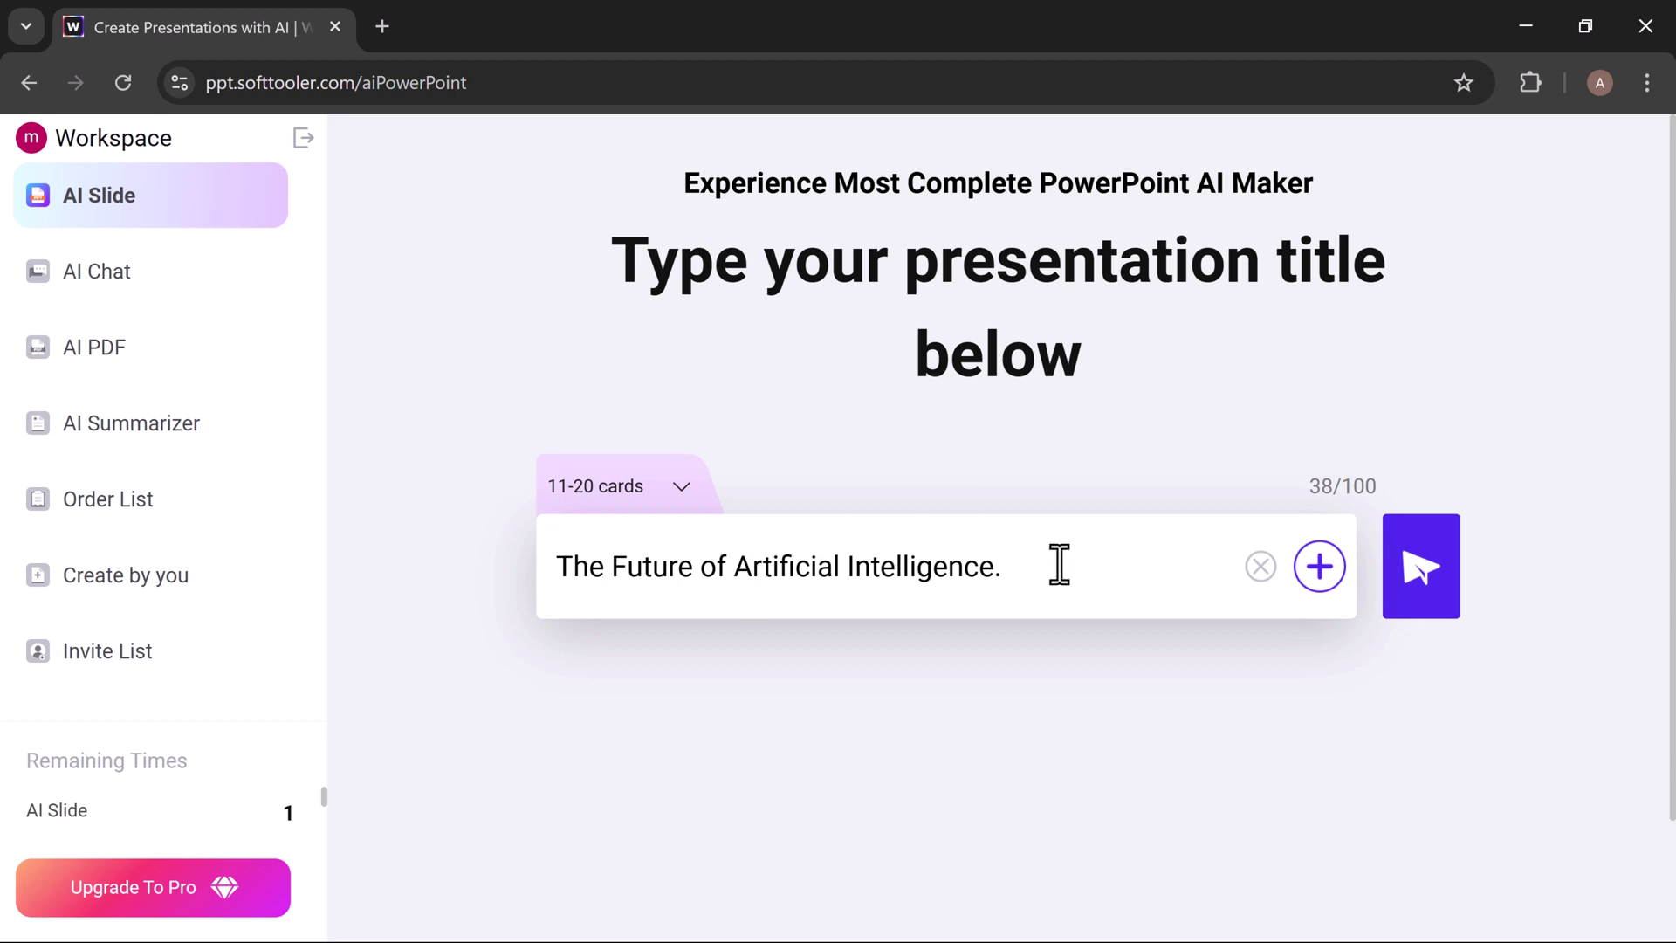
pyautogui.click(649, 498)
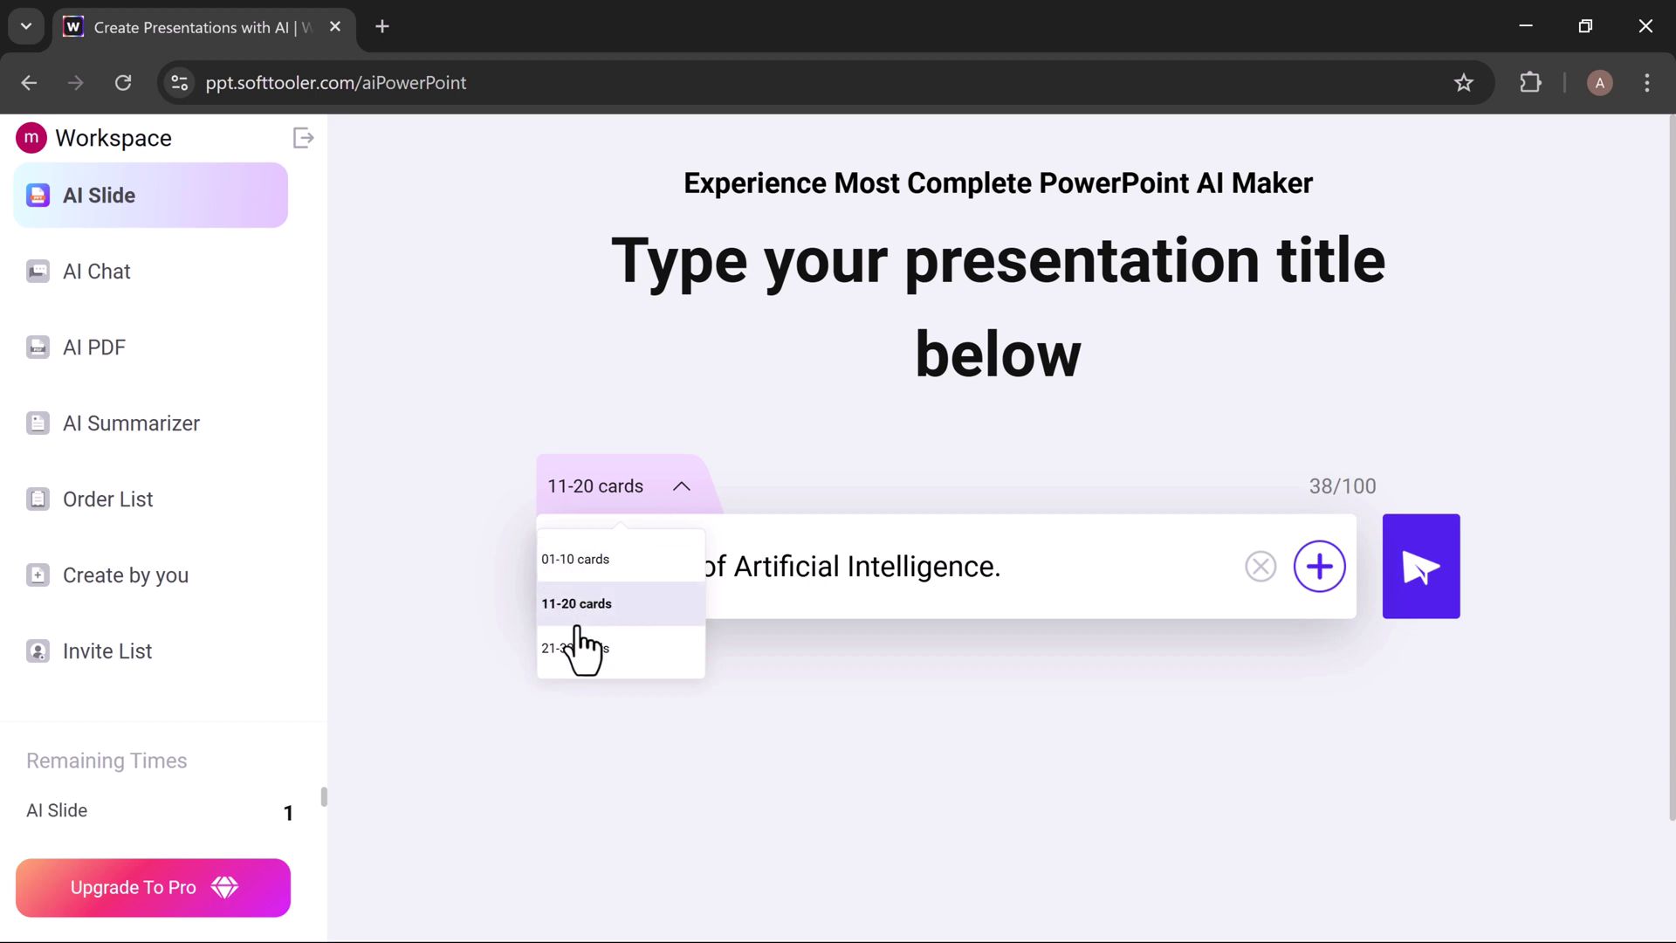
pyautogui.click(580, 564)
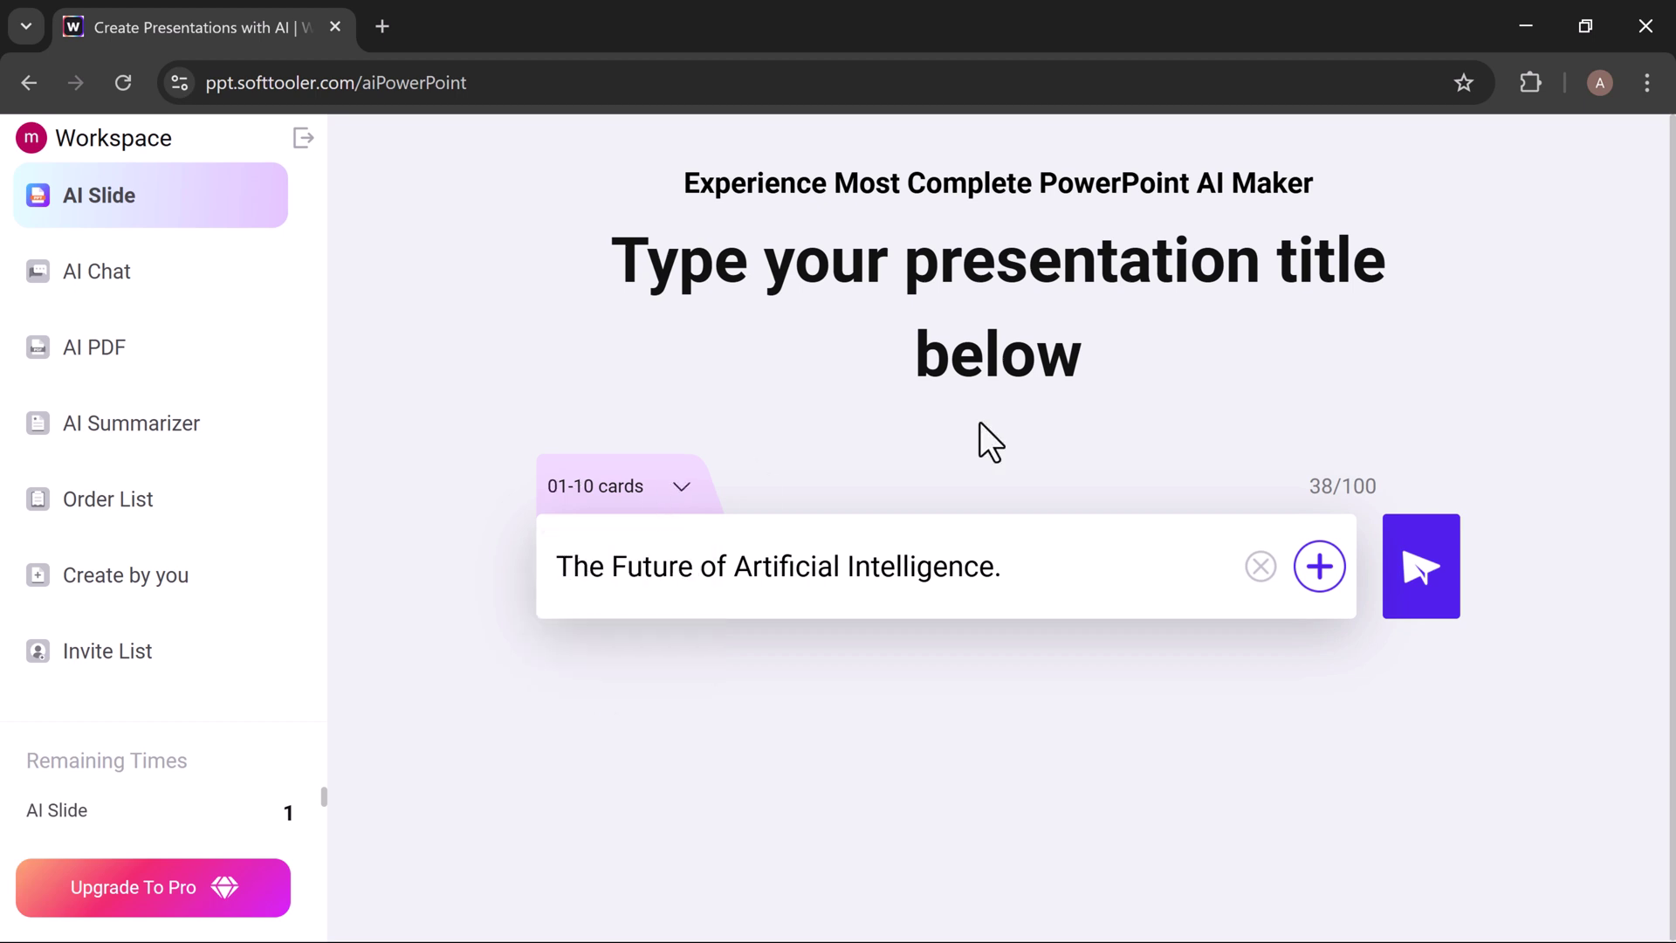
pyautogui.click(1408, 607)
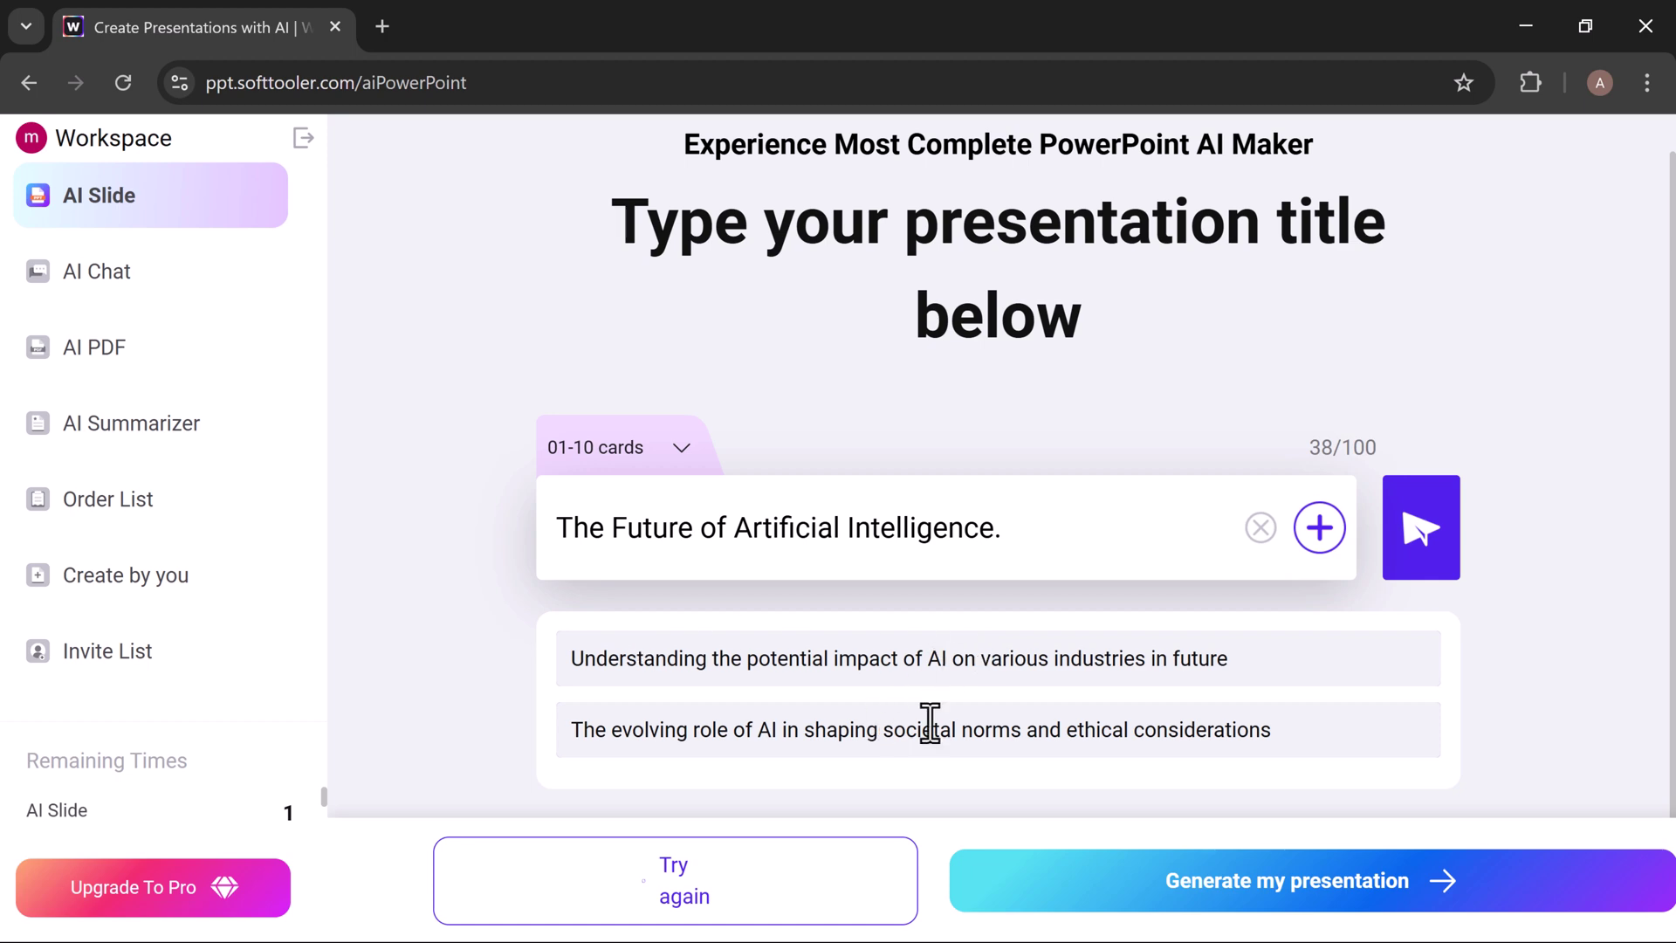
pyautogui.click(1015, 658)
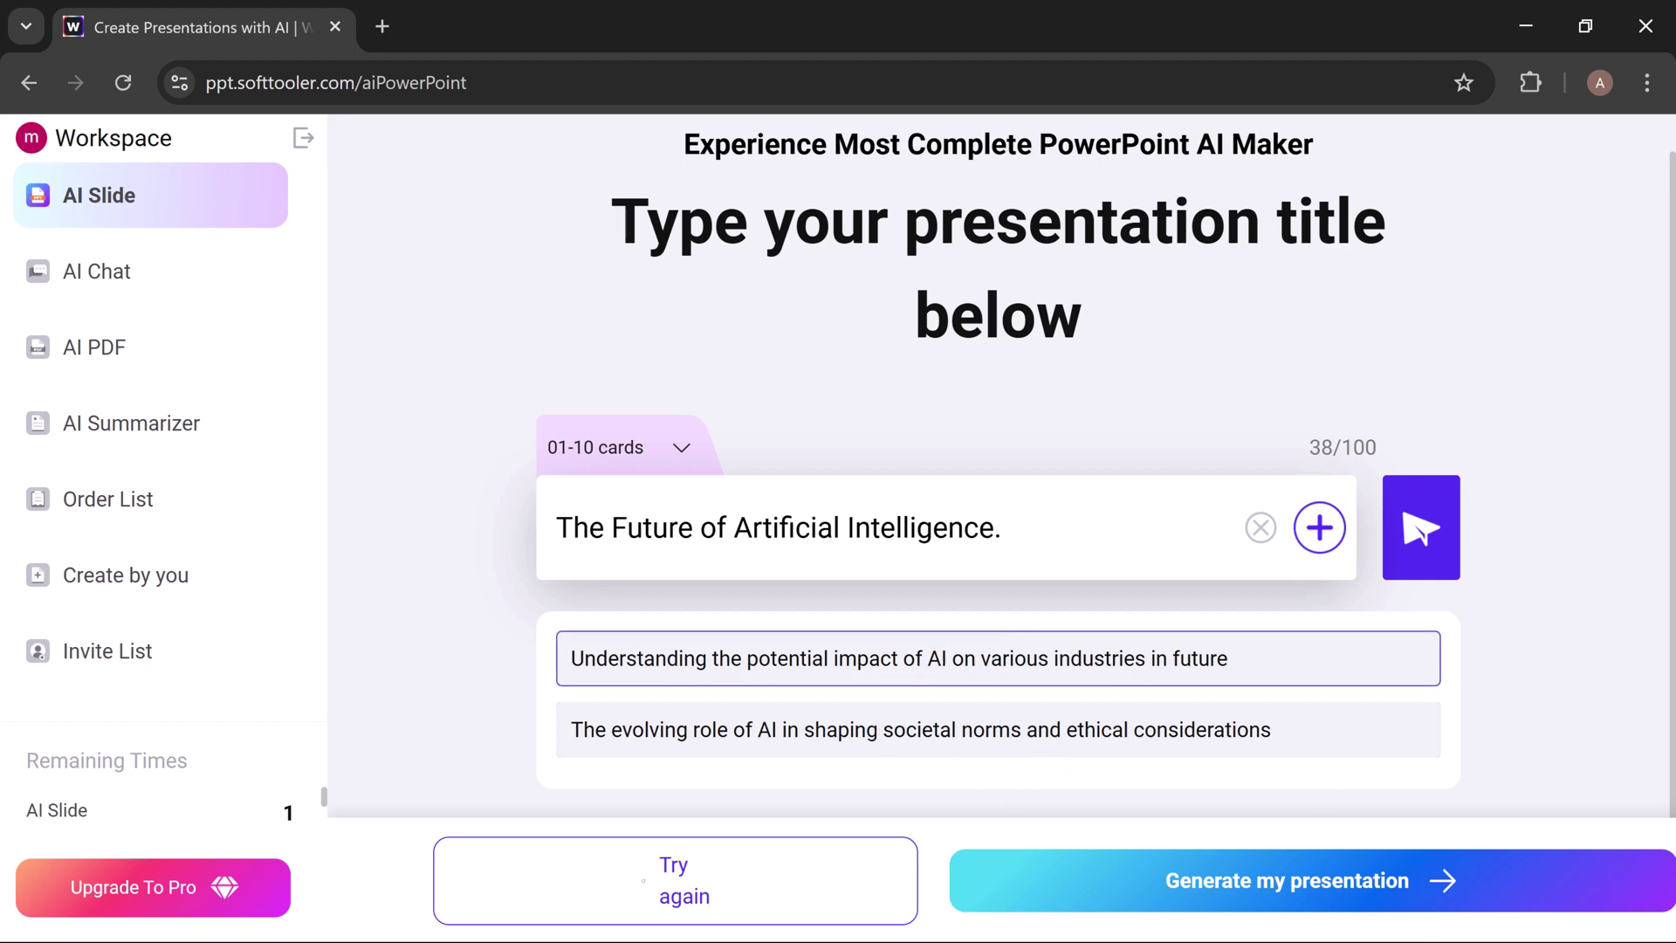
pyautogui.click(1343, 904)
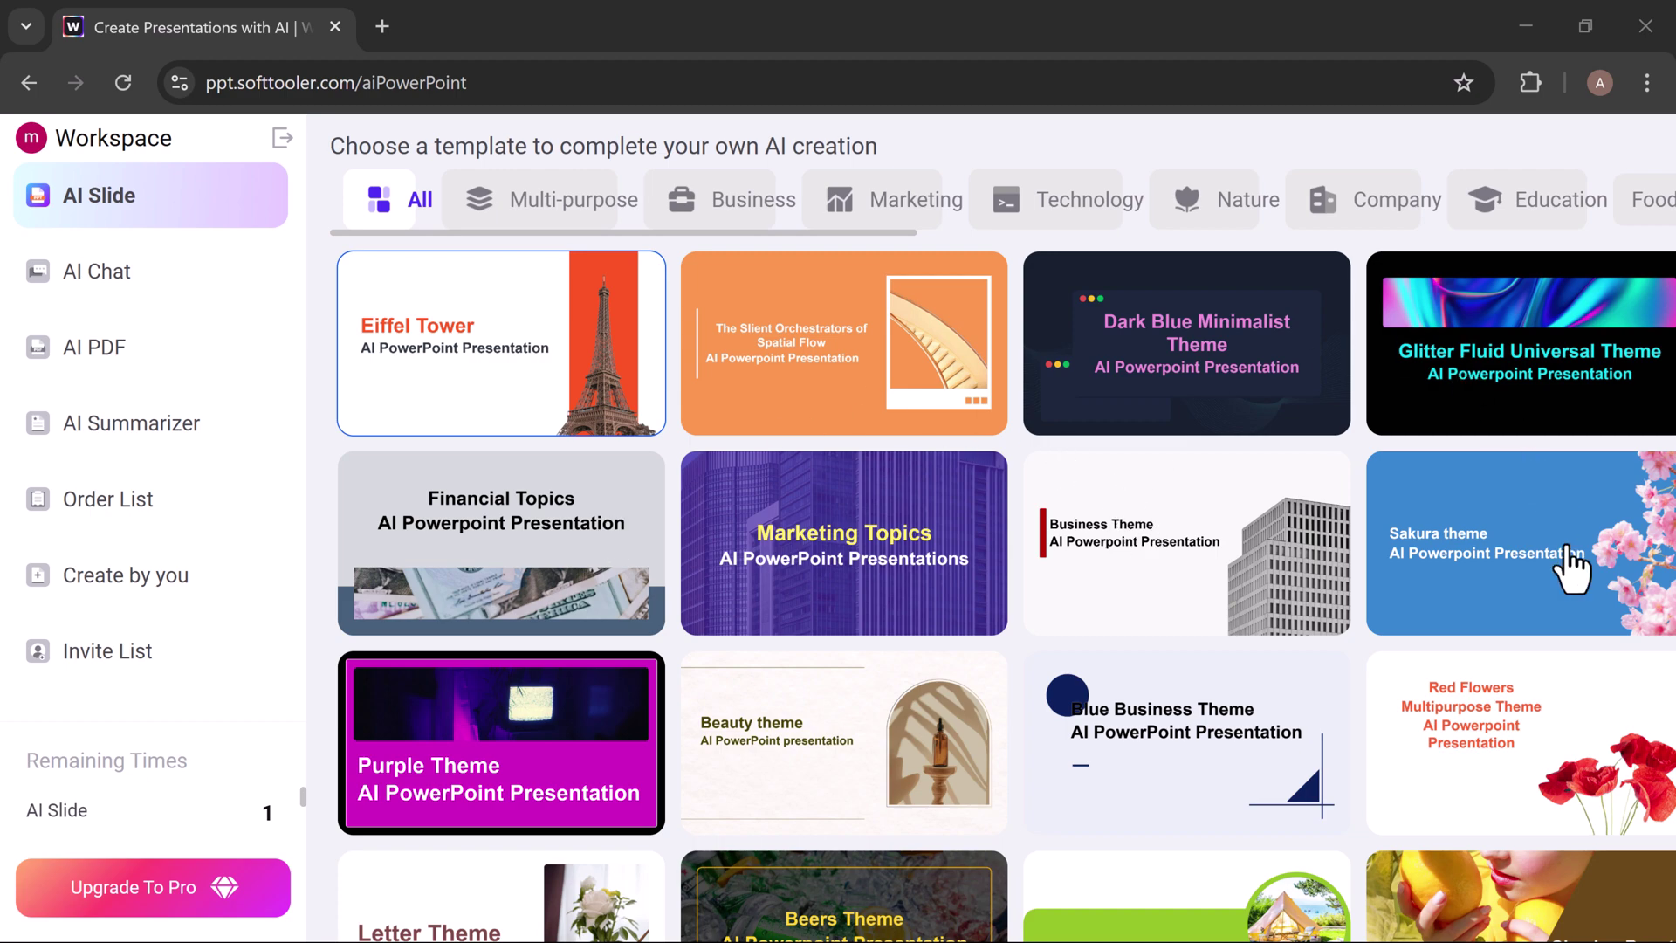
pyautogui.scroll(-2, 1572, 567)
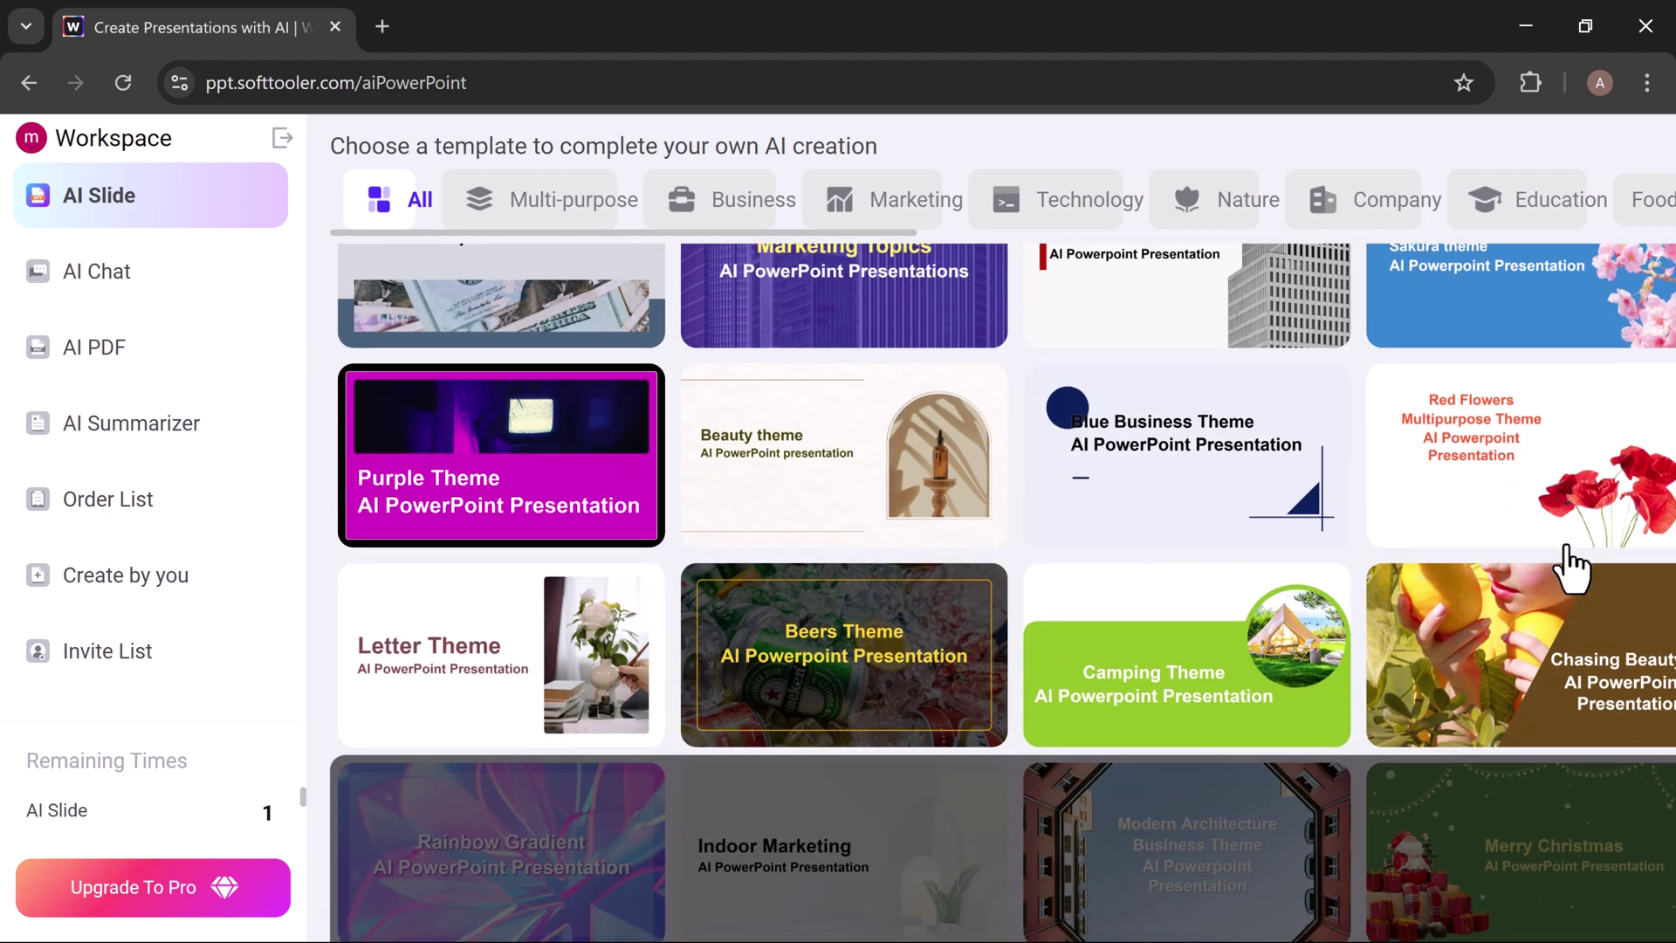
pyautogui.scroll(2, 1571, 567)
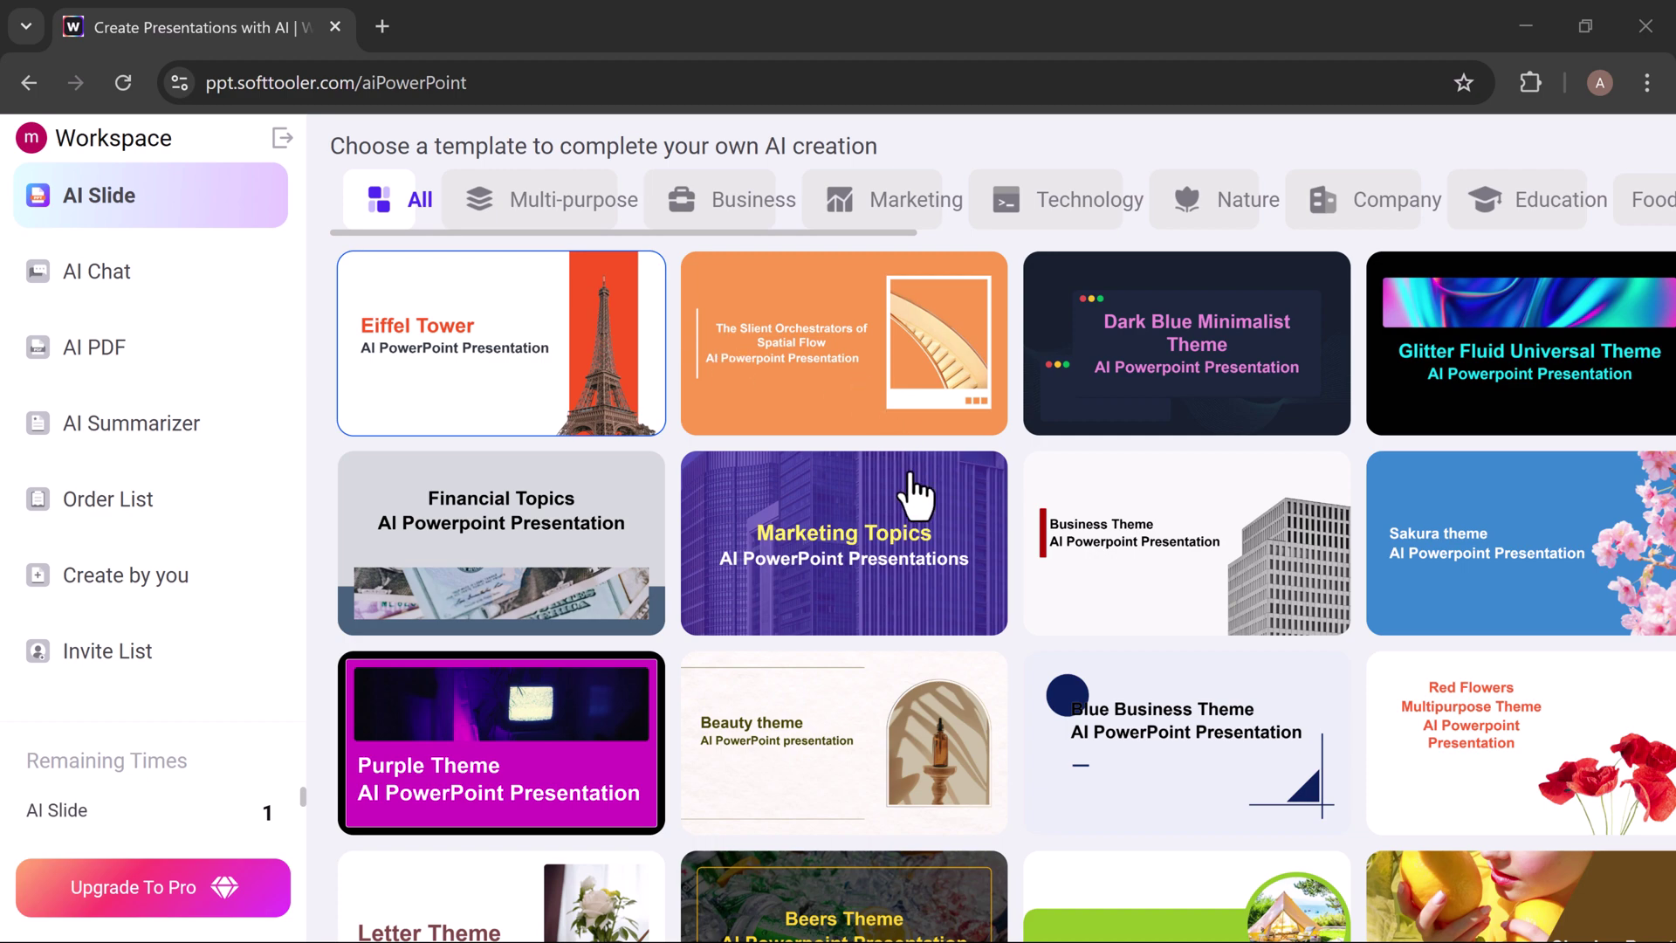
# Apply the purple Marketing Topics template to build the 10-slide deck
pyautogui.click(833, 536)
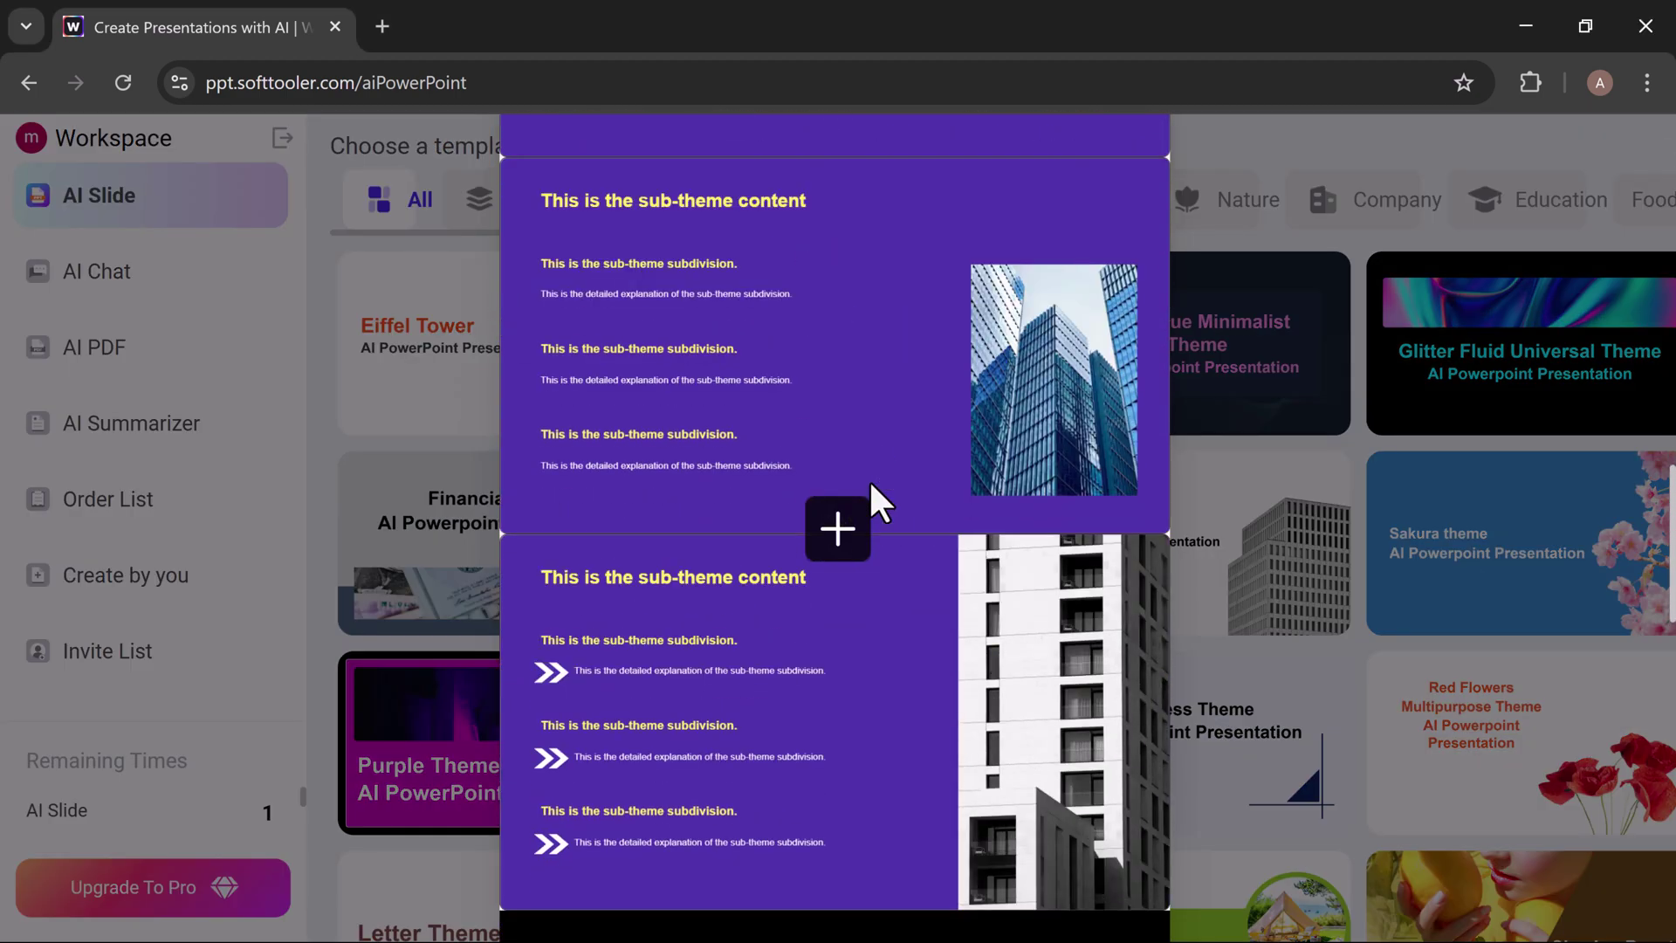
pyautogui.click(766, 478)
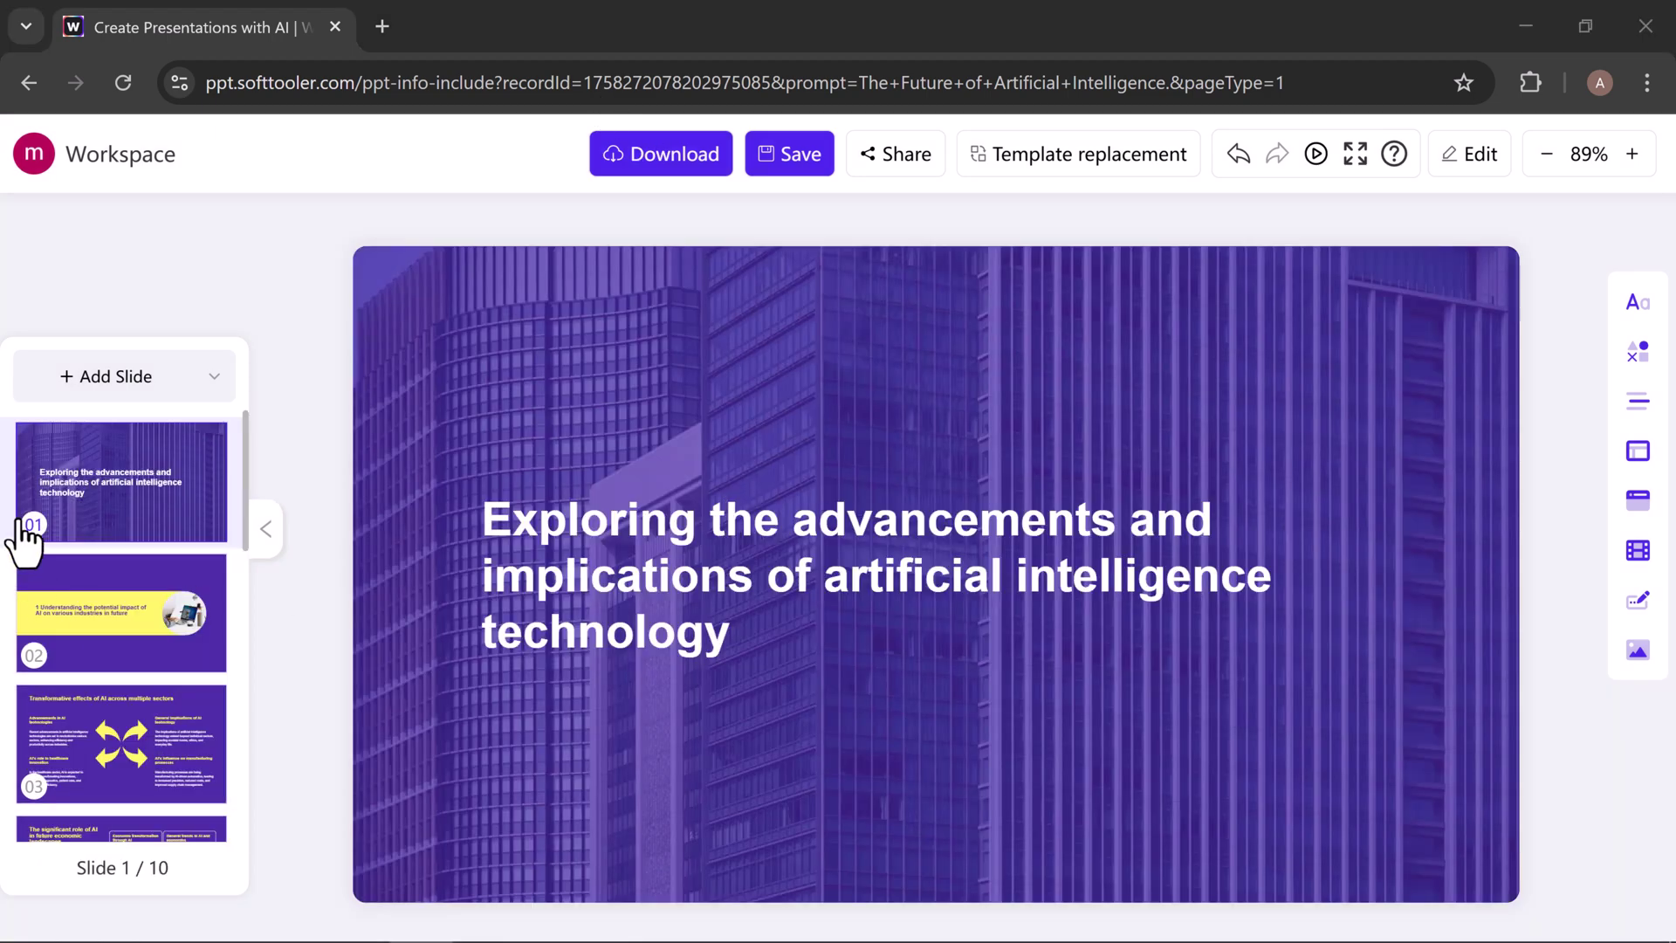
pyautogui.scroll(-1, 103, 495)
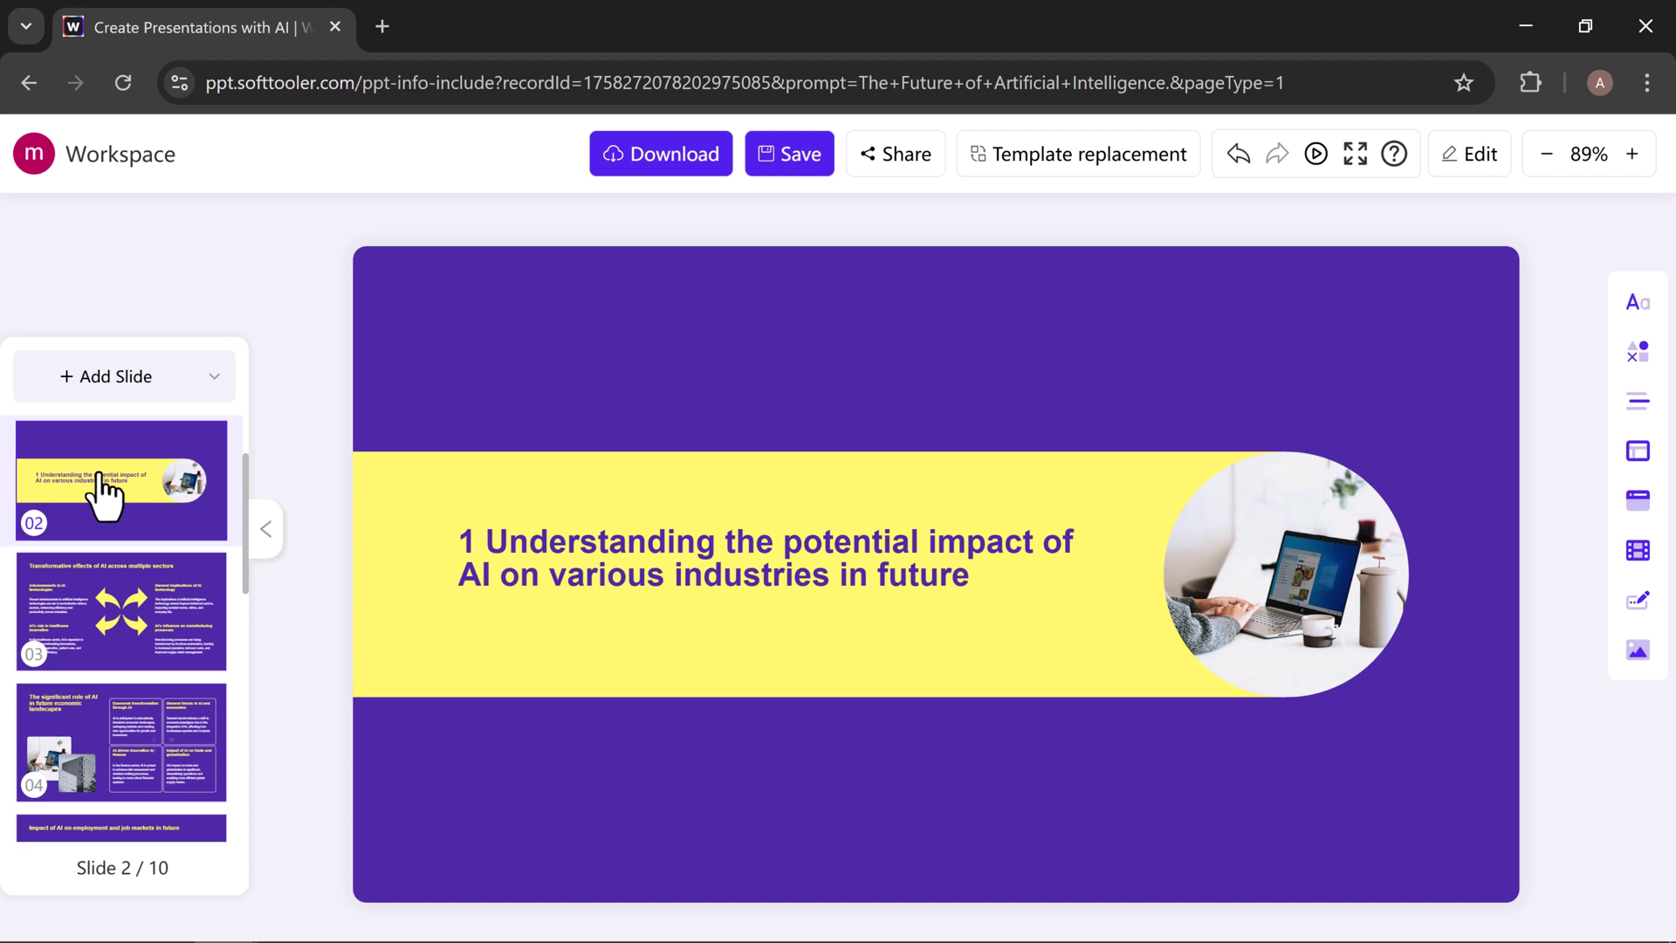
pyautogui.scroll(-1, 102, 495)
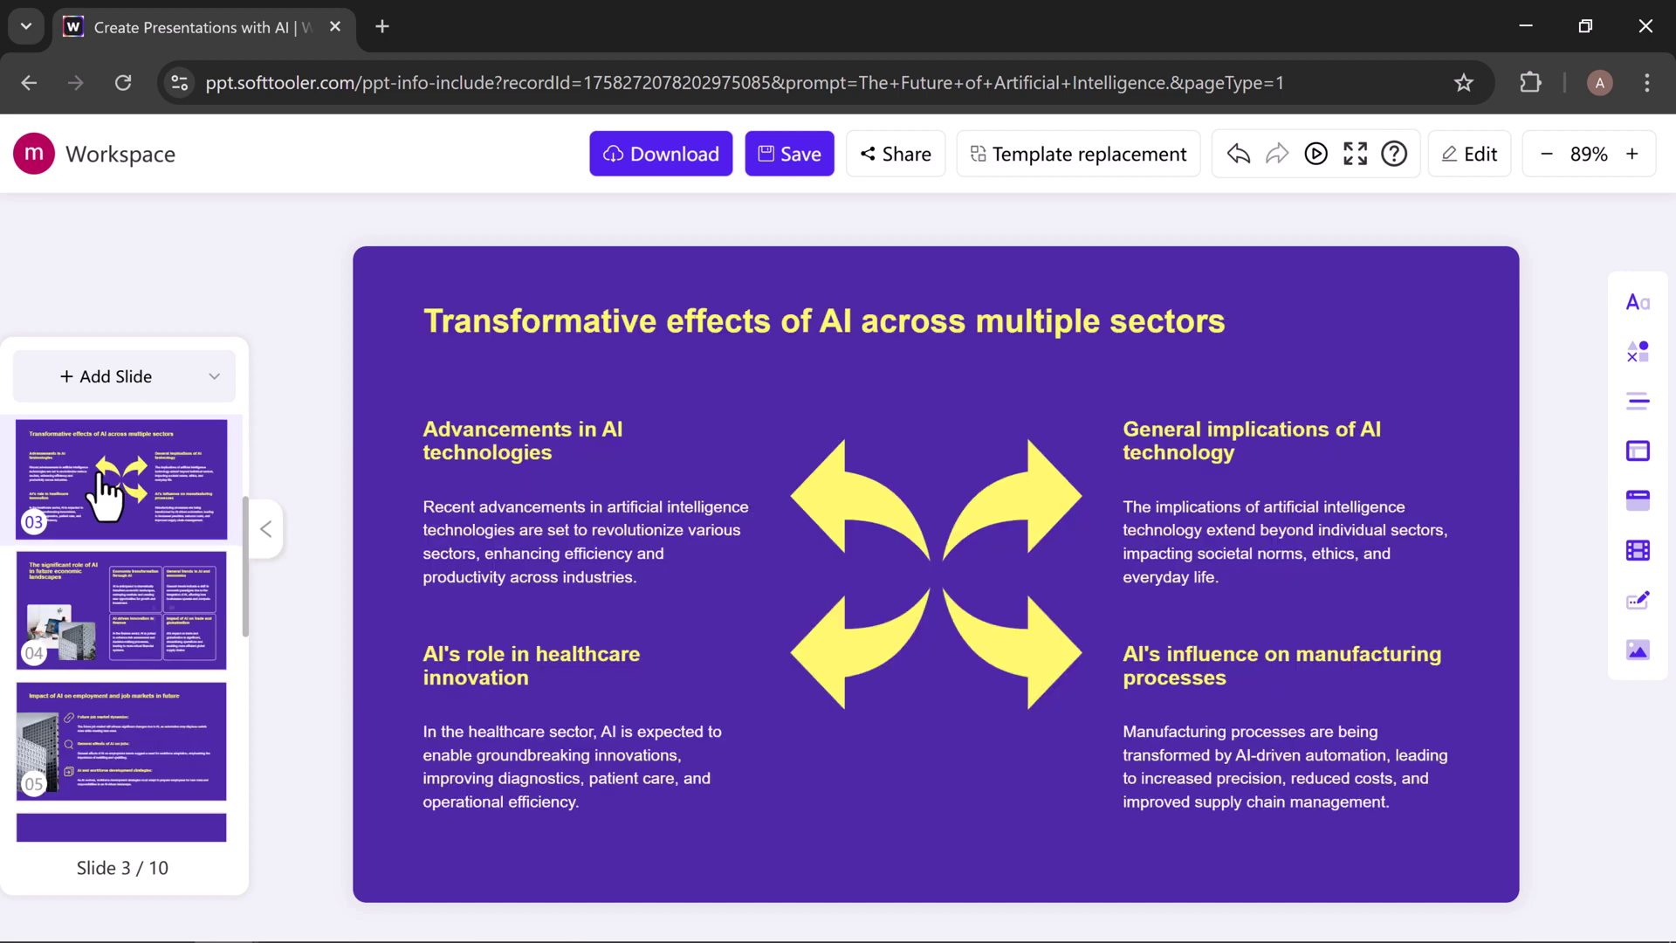
pyautogui.scroll(-1, 102, 495)
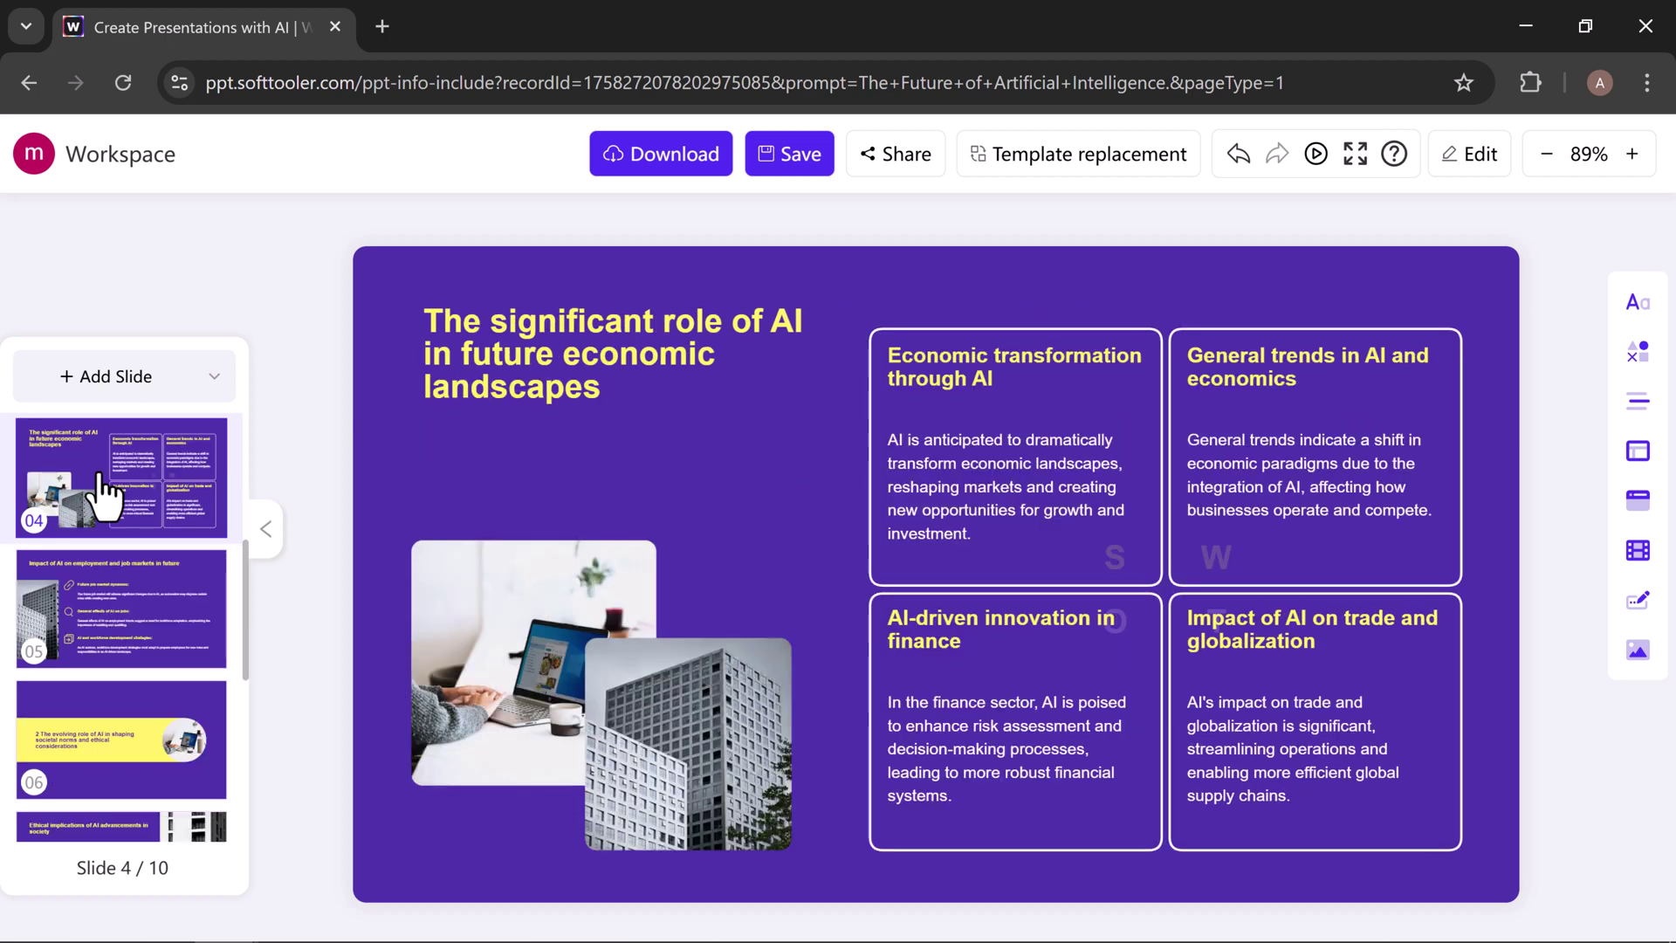
pyautogui.scroll(-1, 103, 495)
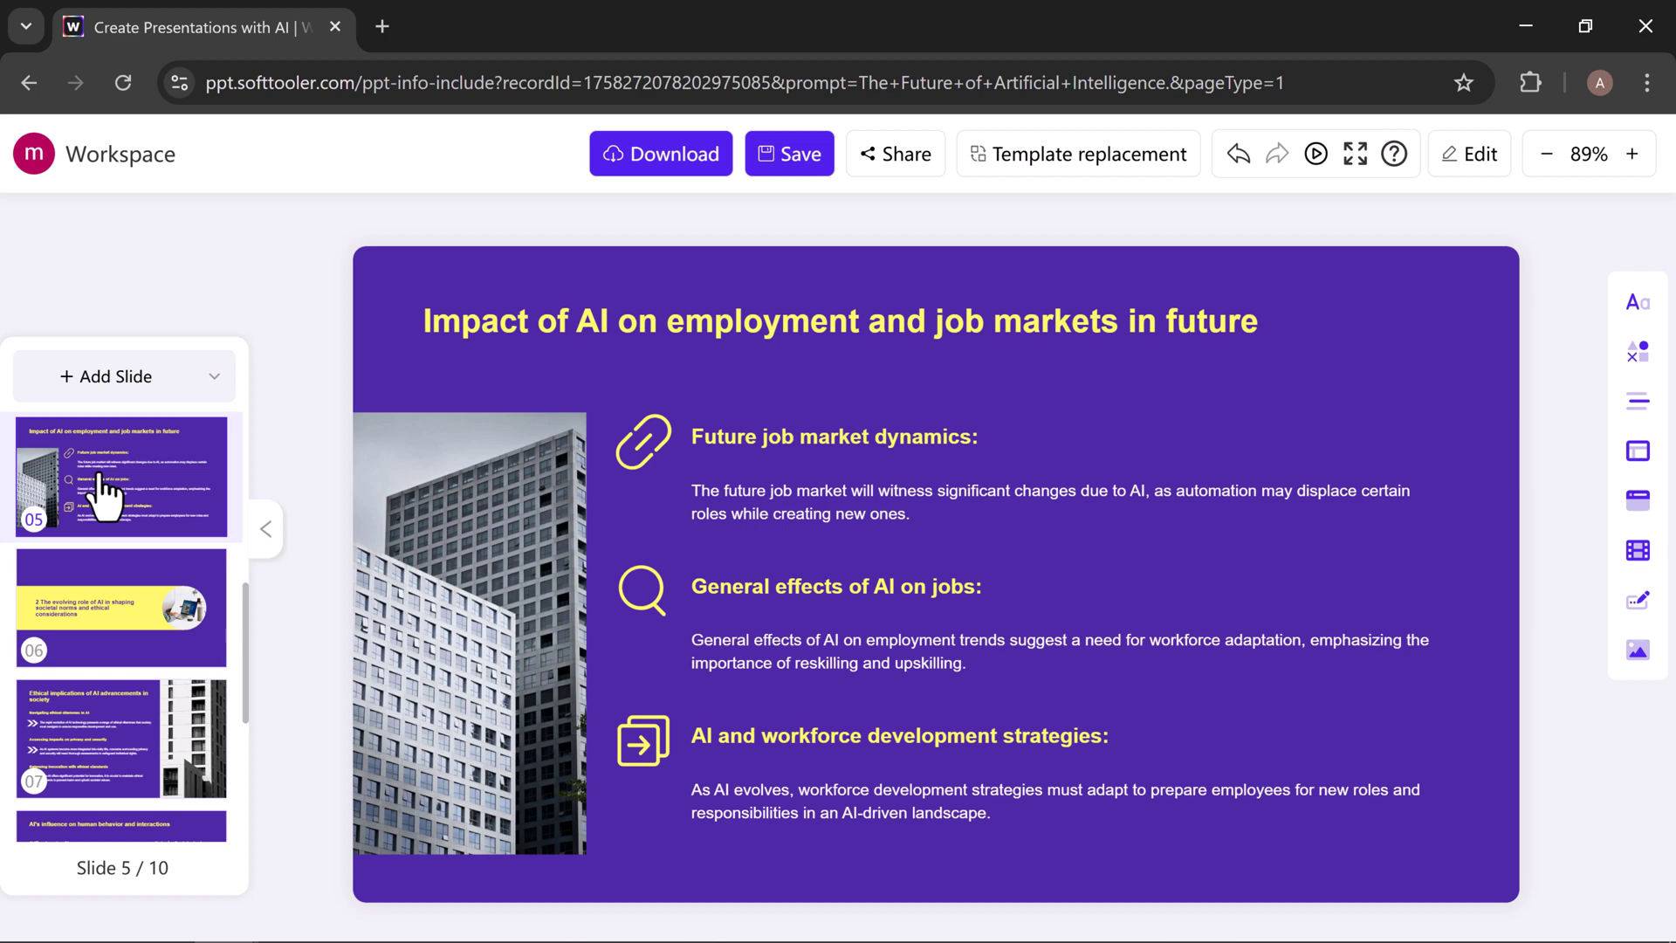
pyautogui.scroll(-1, 102, 496)
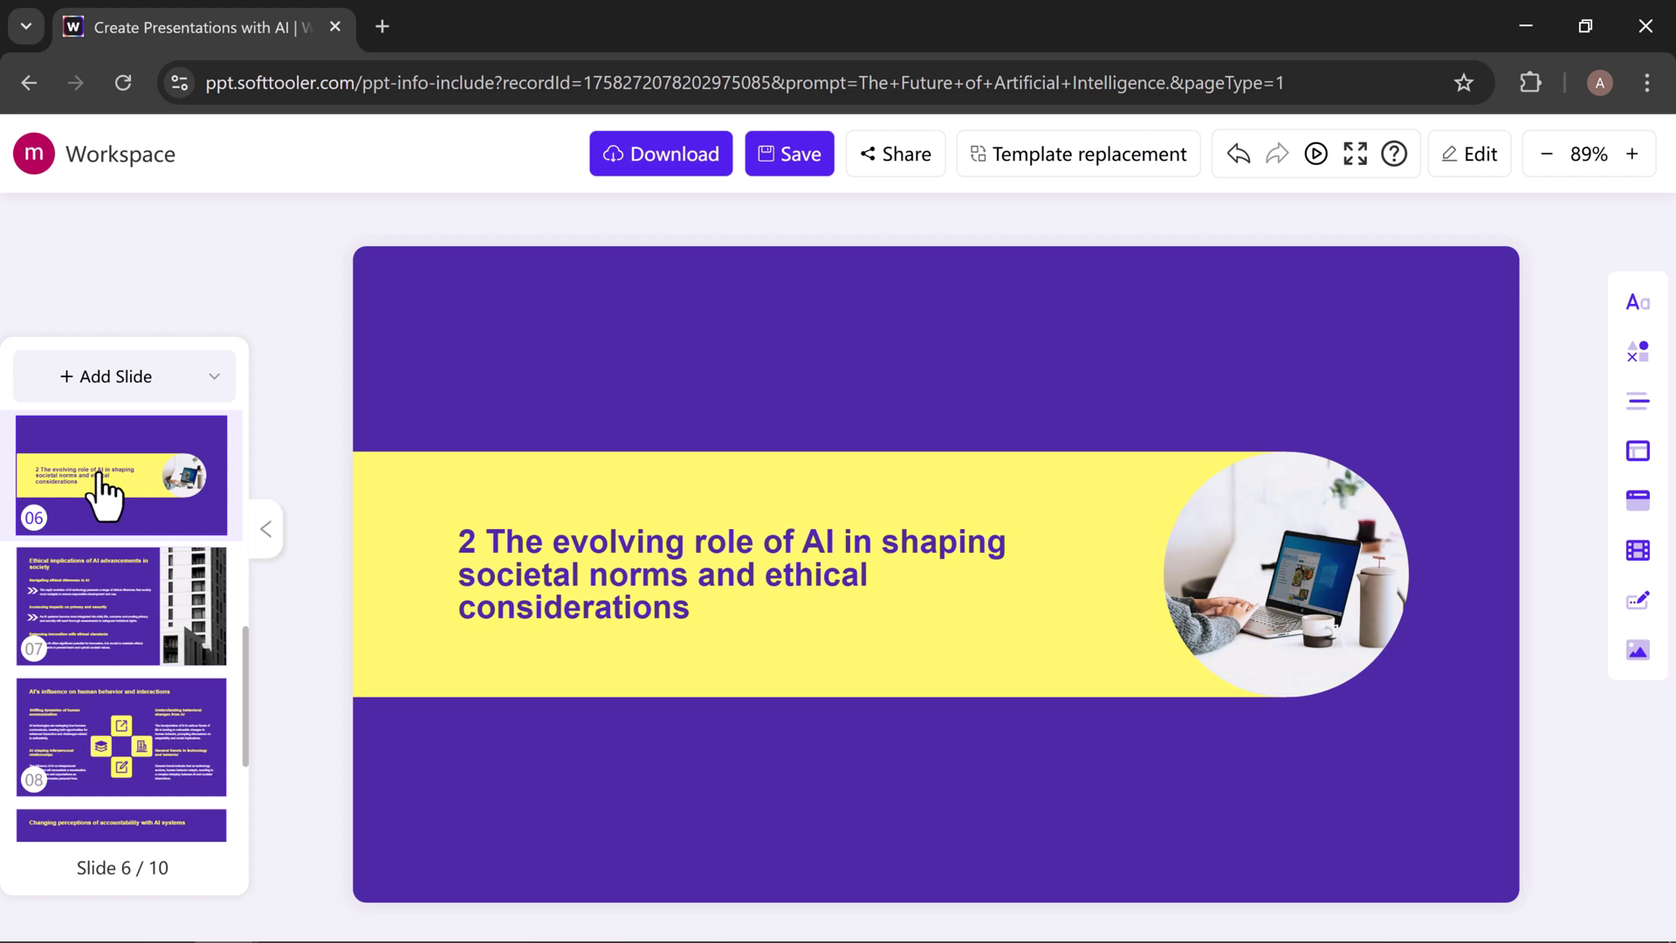
pyautogui.scroll(-1, 102, 495)
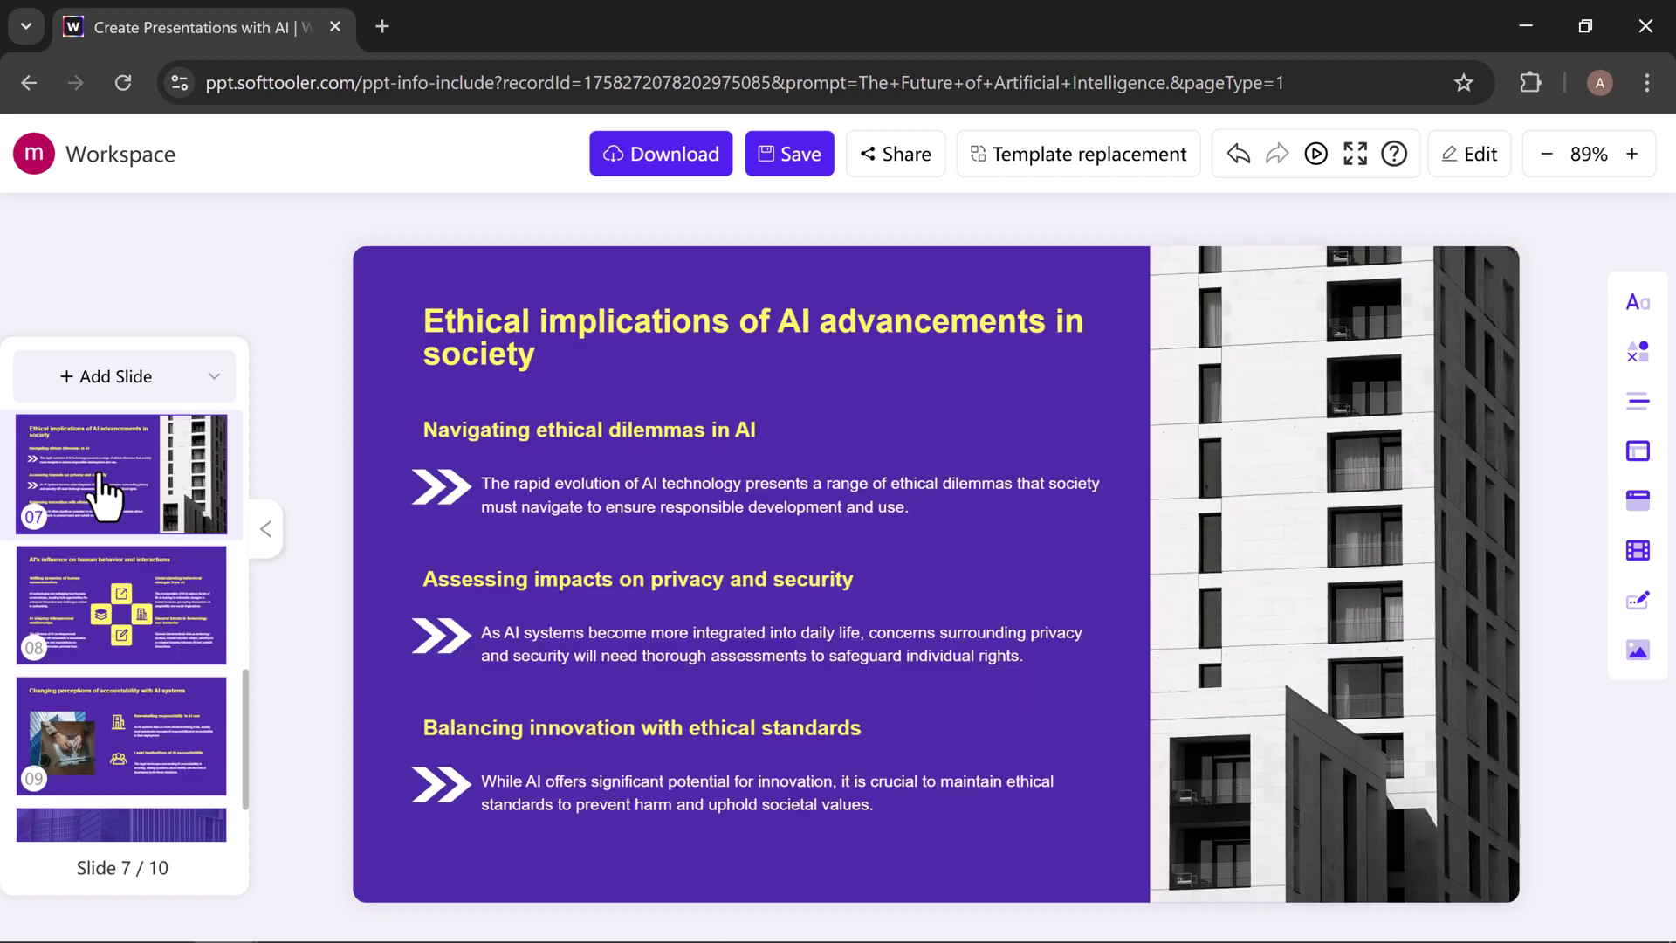
pyautogui.scroll(-1, 105, 495)
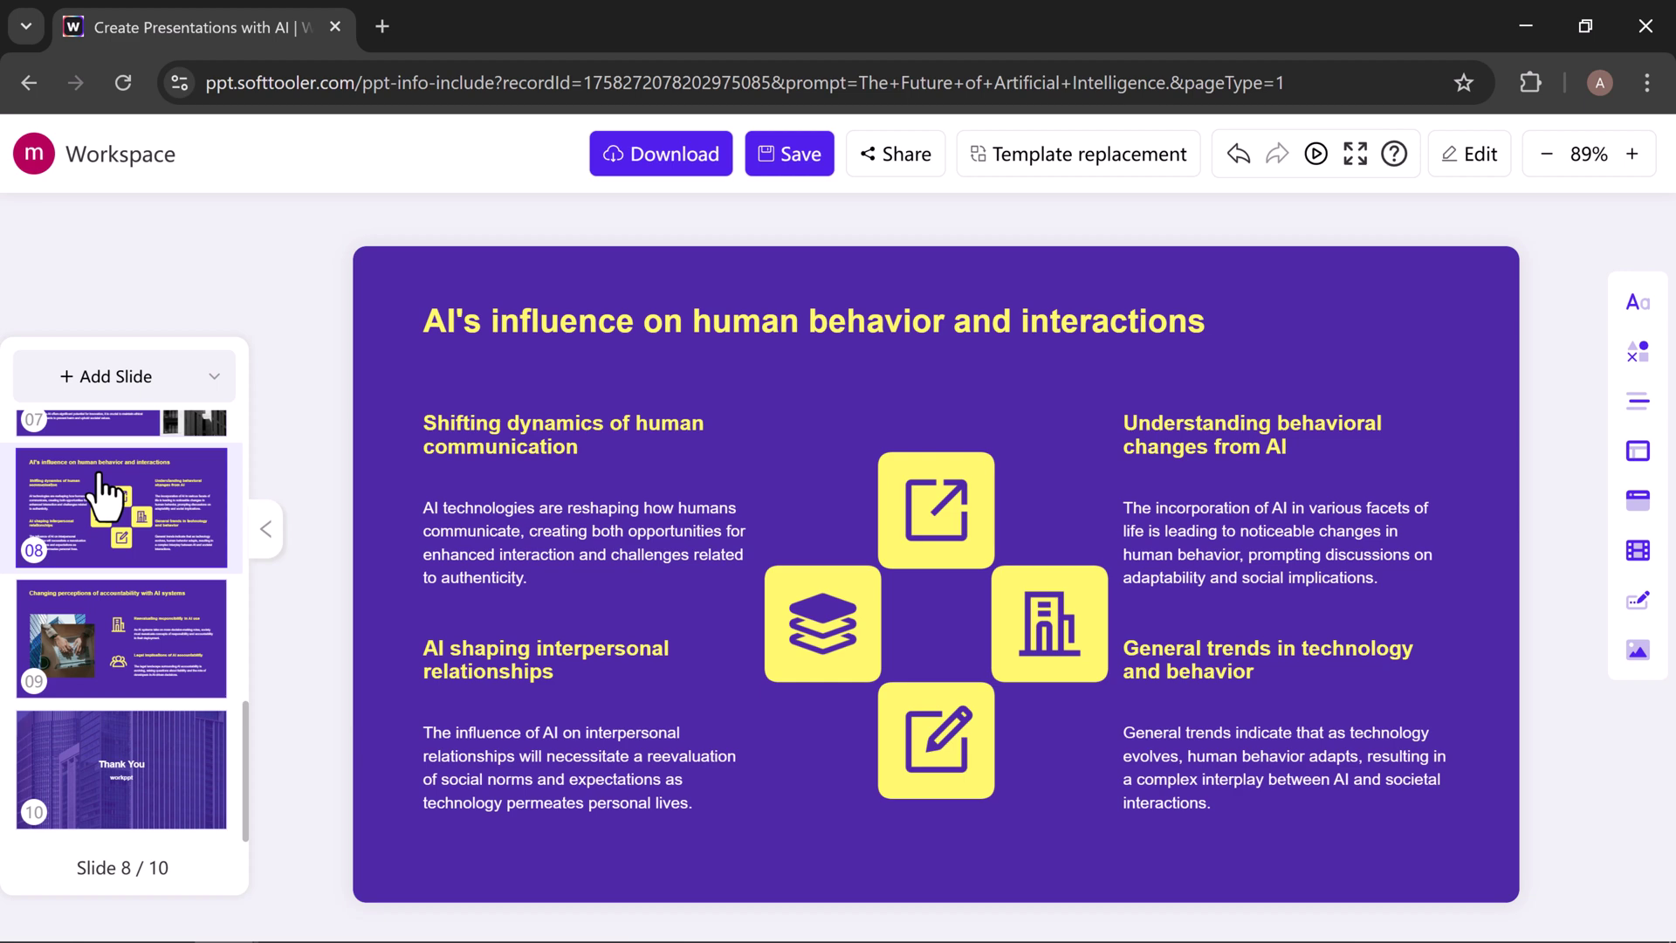
pyautogui.scroll(-1, 106, 495)
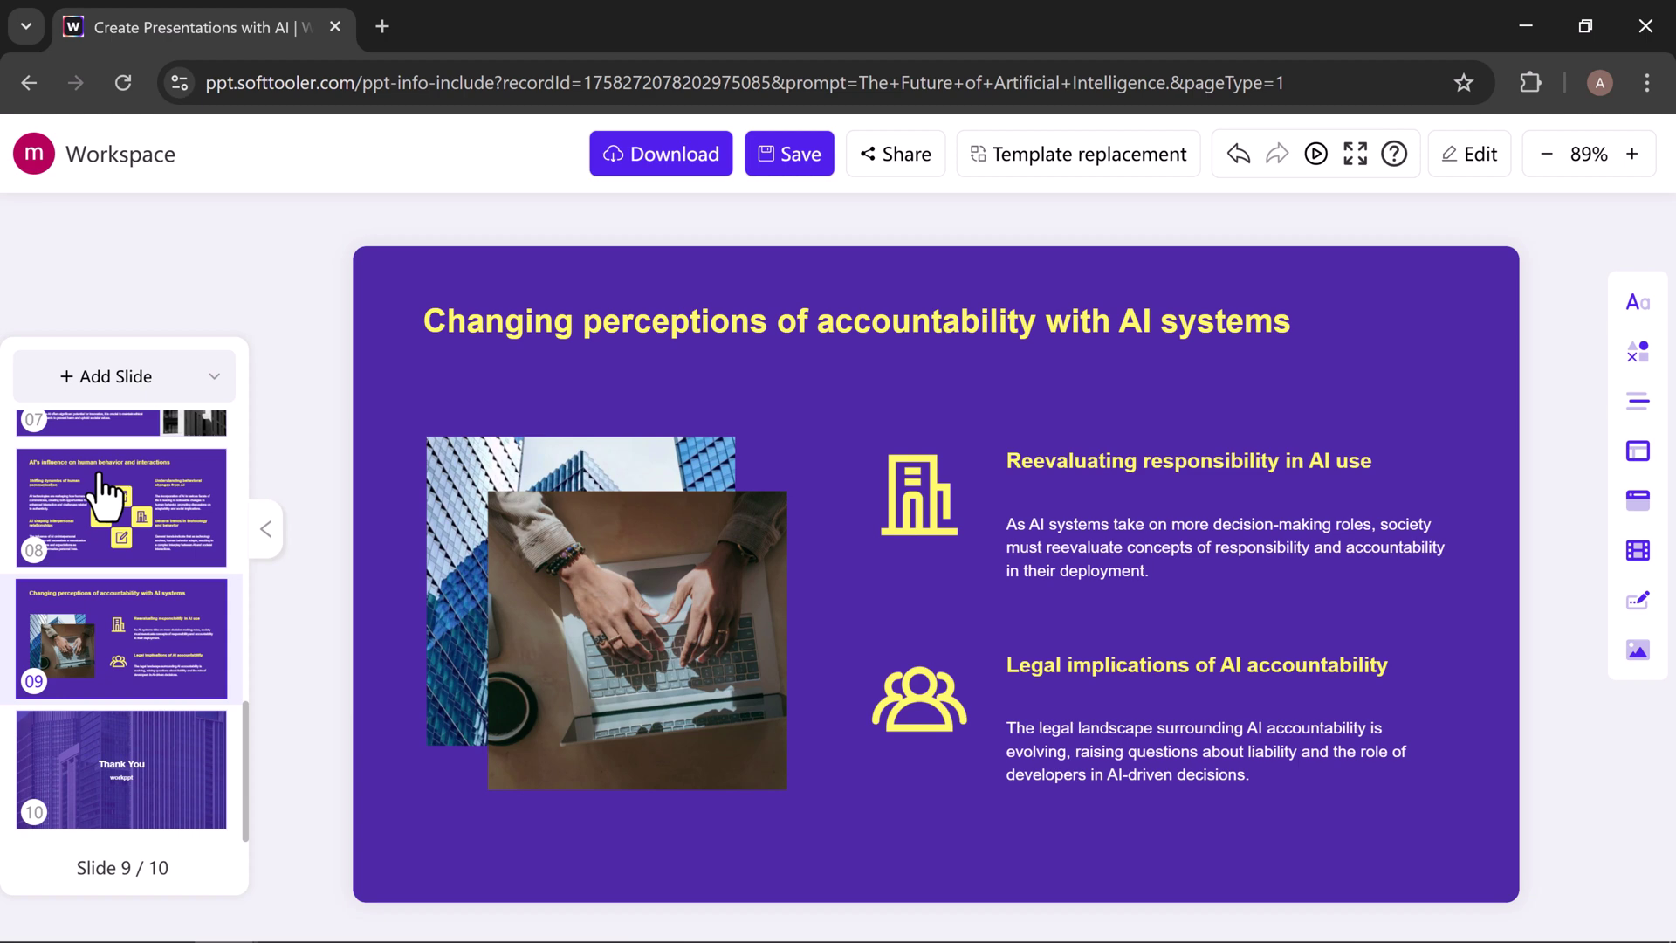
pyautogui.scroll(-1, 106, 496)
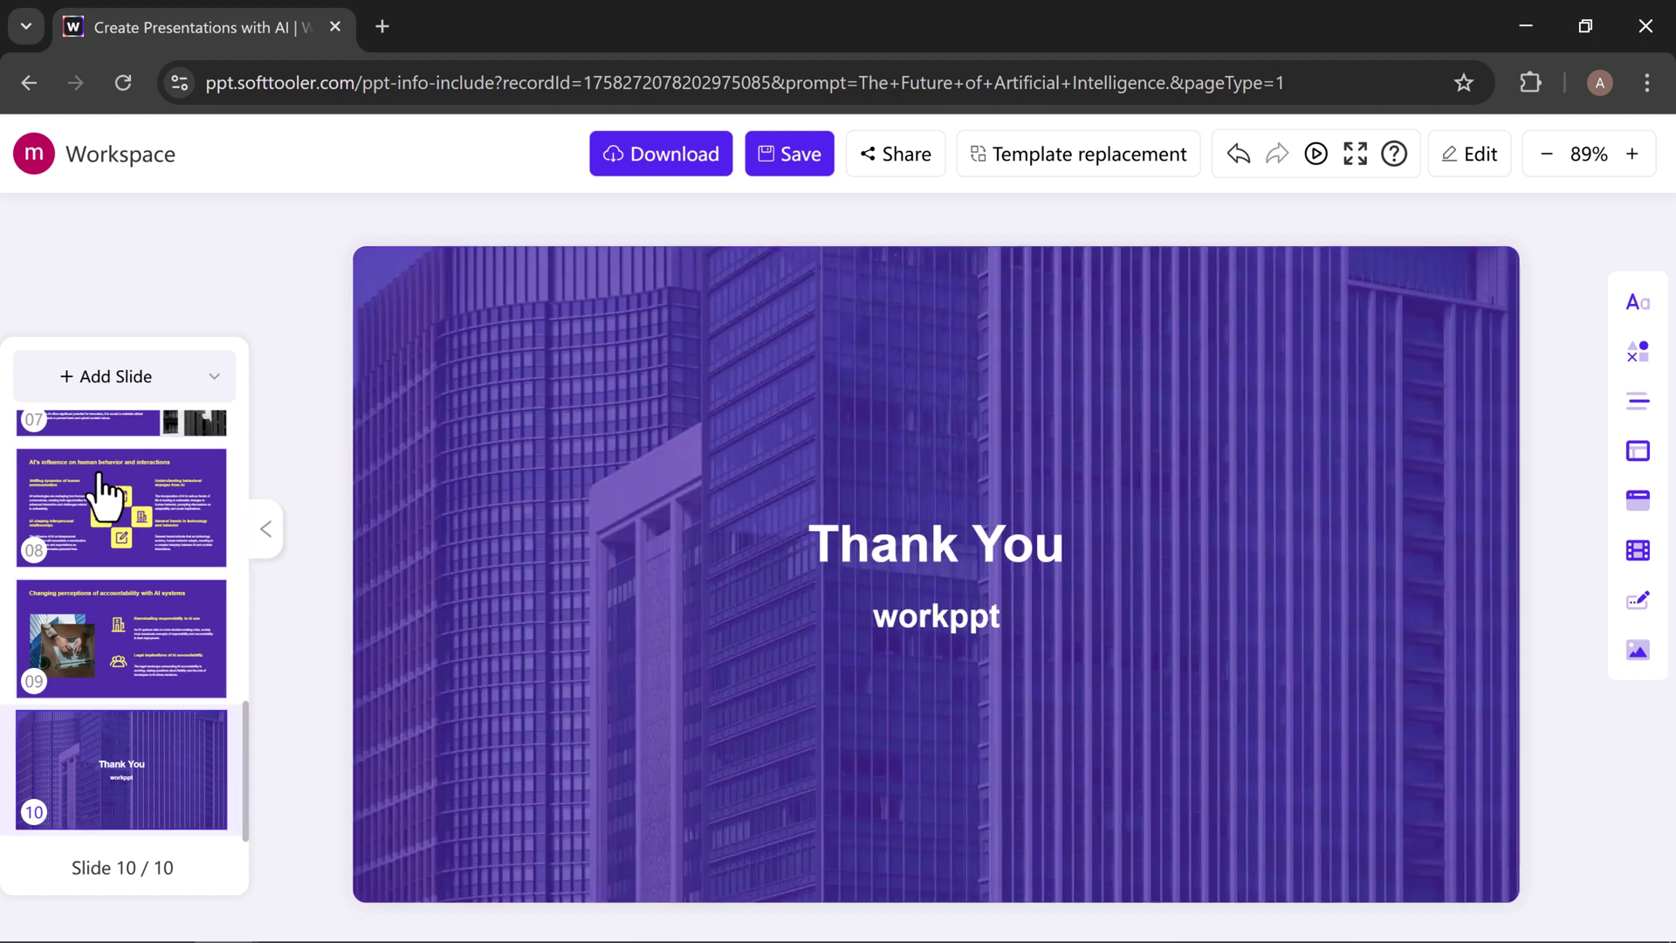
pyautogui.scroll(1, 105, 495)
pyautogui.scroll(1, 105, 495)
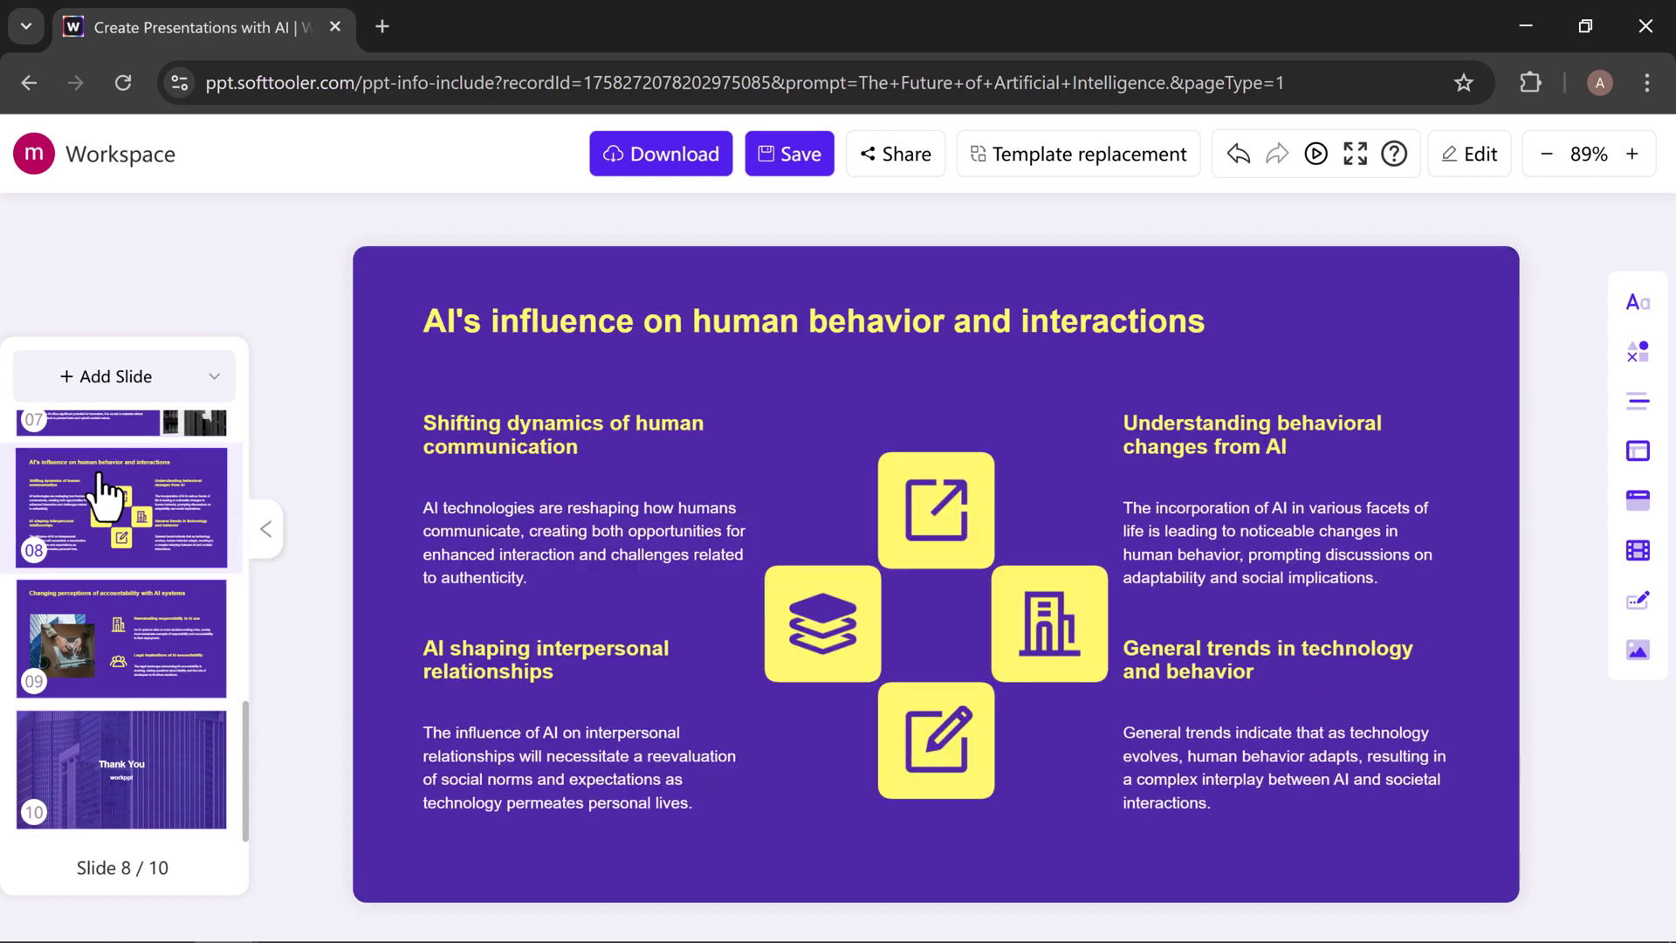
pyautogui.scroll(1, 105, 495)
pyautogui.scroll(1, 105, 495)
pyautogui.scroll(5, 105, 496)
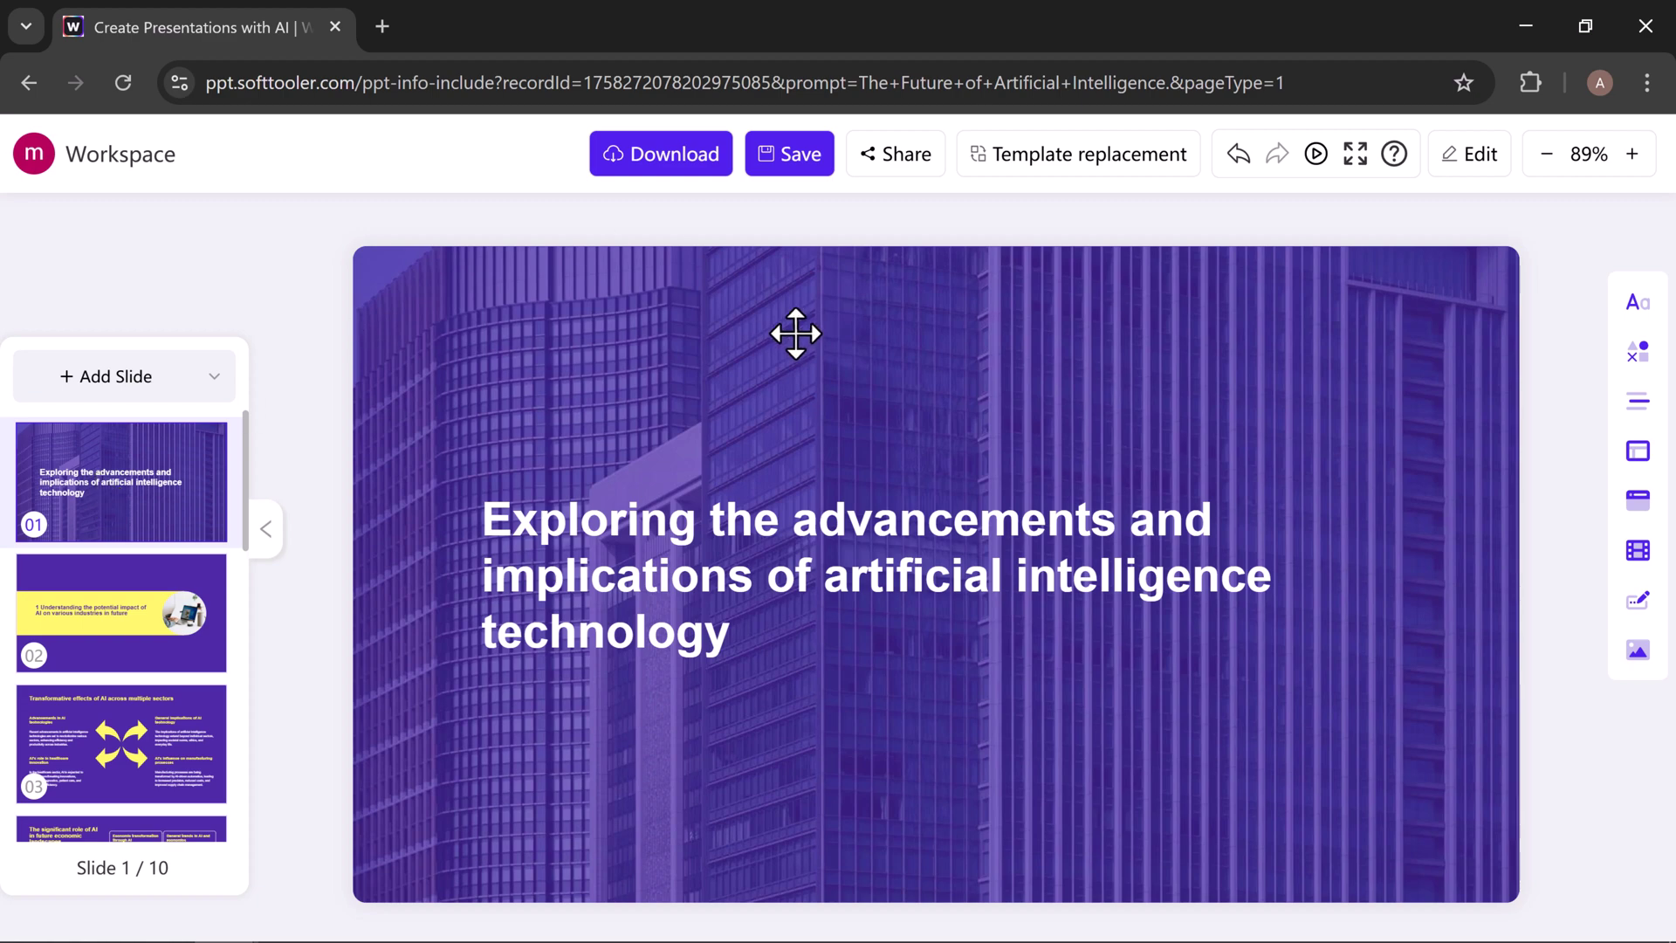
# Add a horizontal text box reading 'AI' below the heading, enlarged and bold
pyautogui.click(1637, 304)
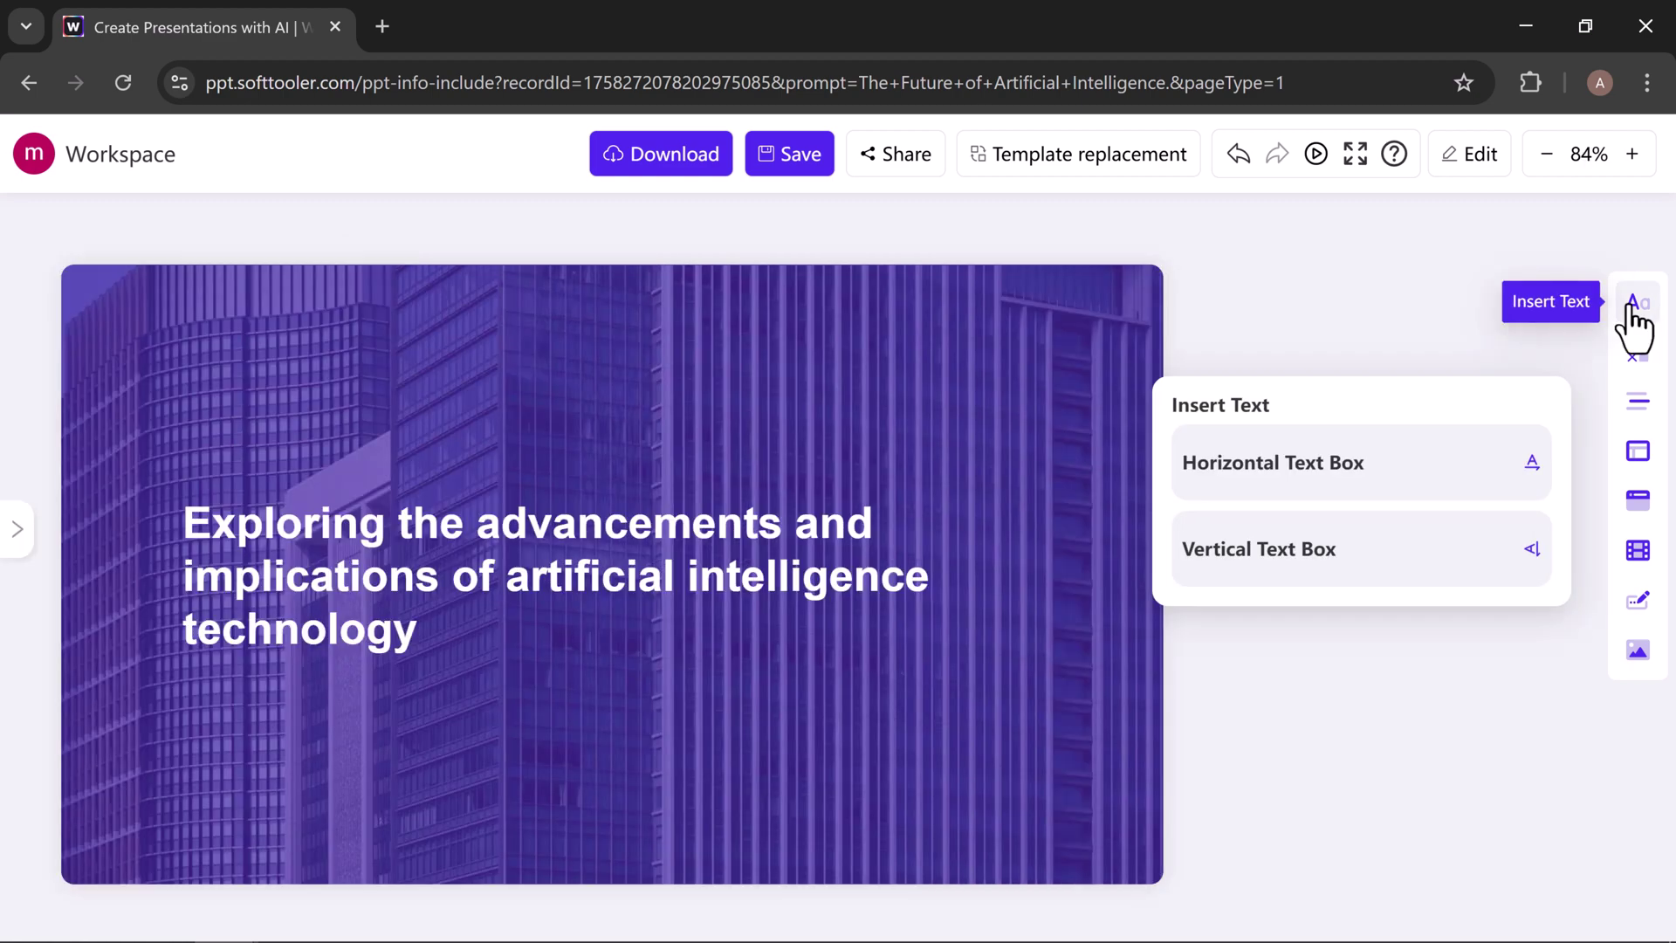
pyautogui.click(1252, 485)
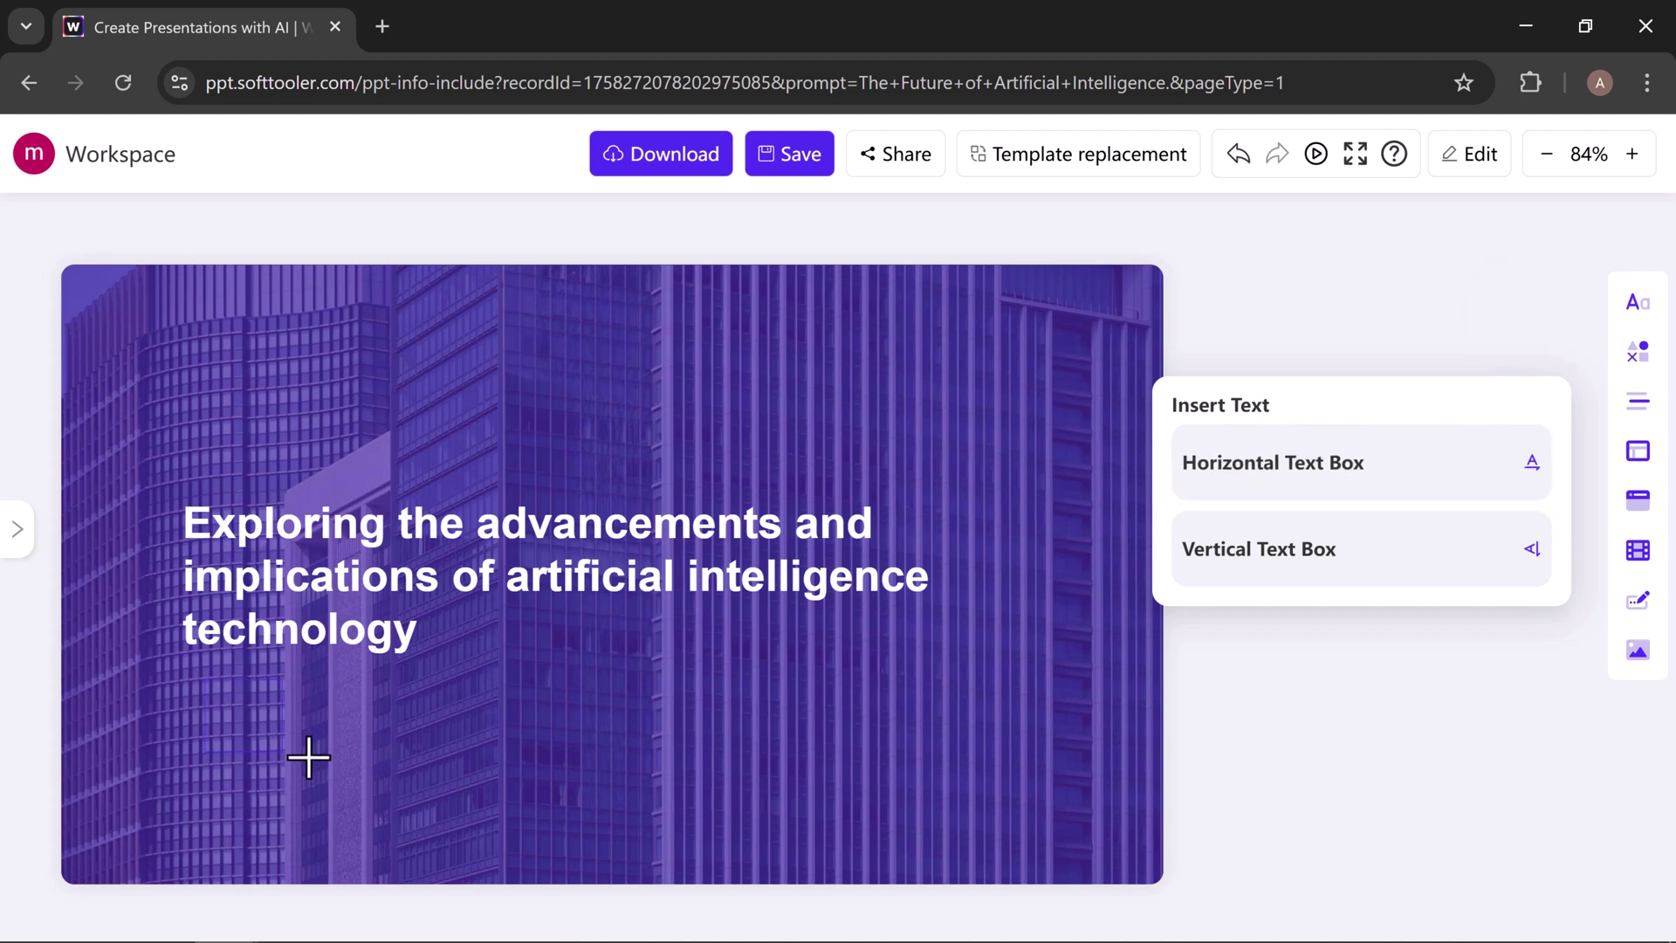
pyautogui.moveTo(592, 780); pyautogui.dragTo(591, 780)
pyautogui.write('AI')
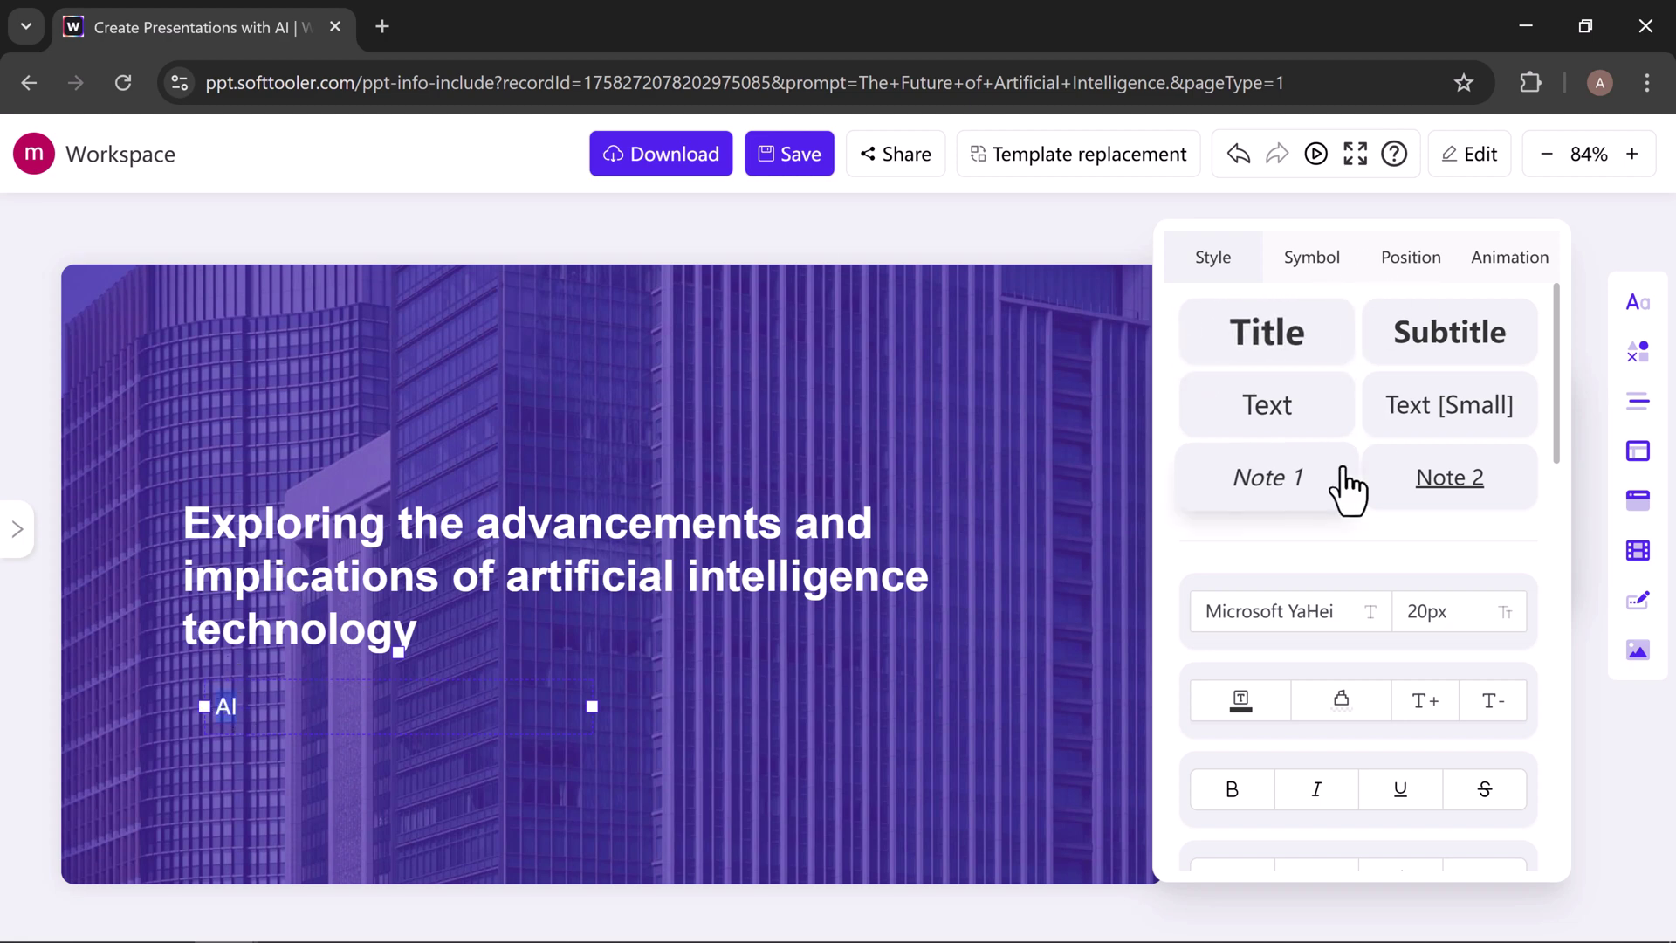
pyautogui.click(1433, 719)
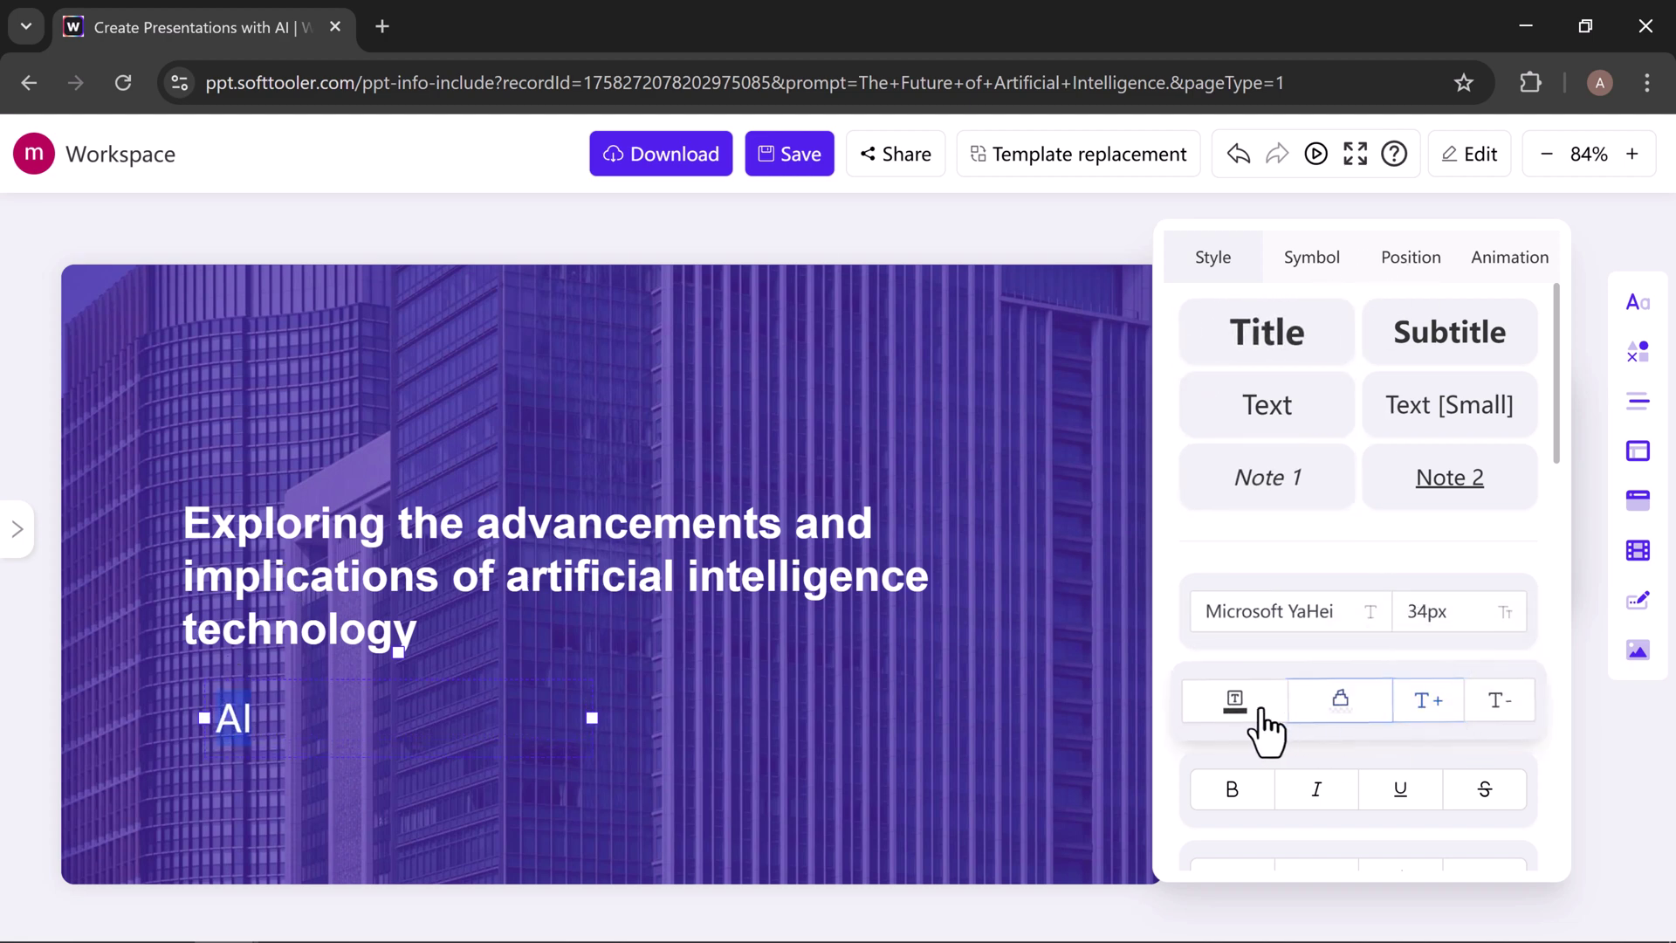
pyautogui.click(1250, 715)
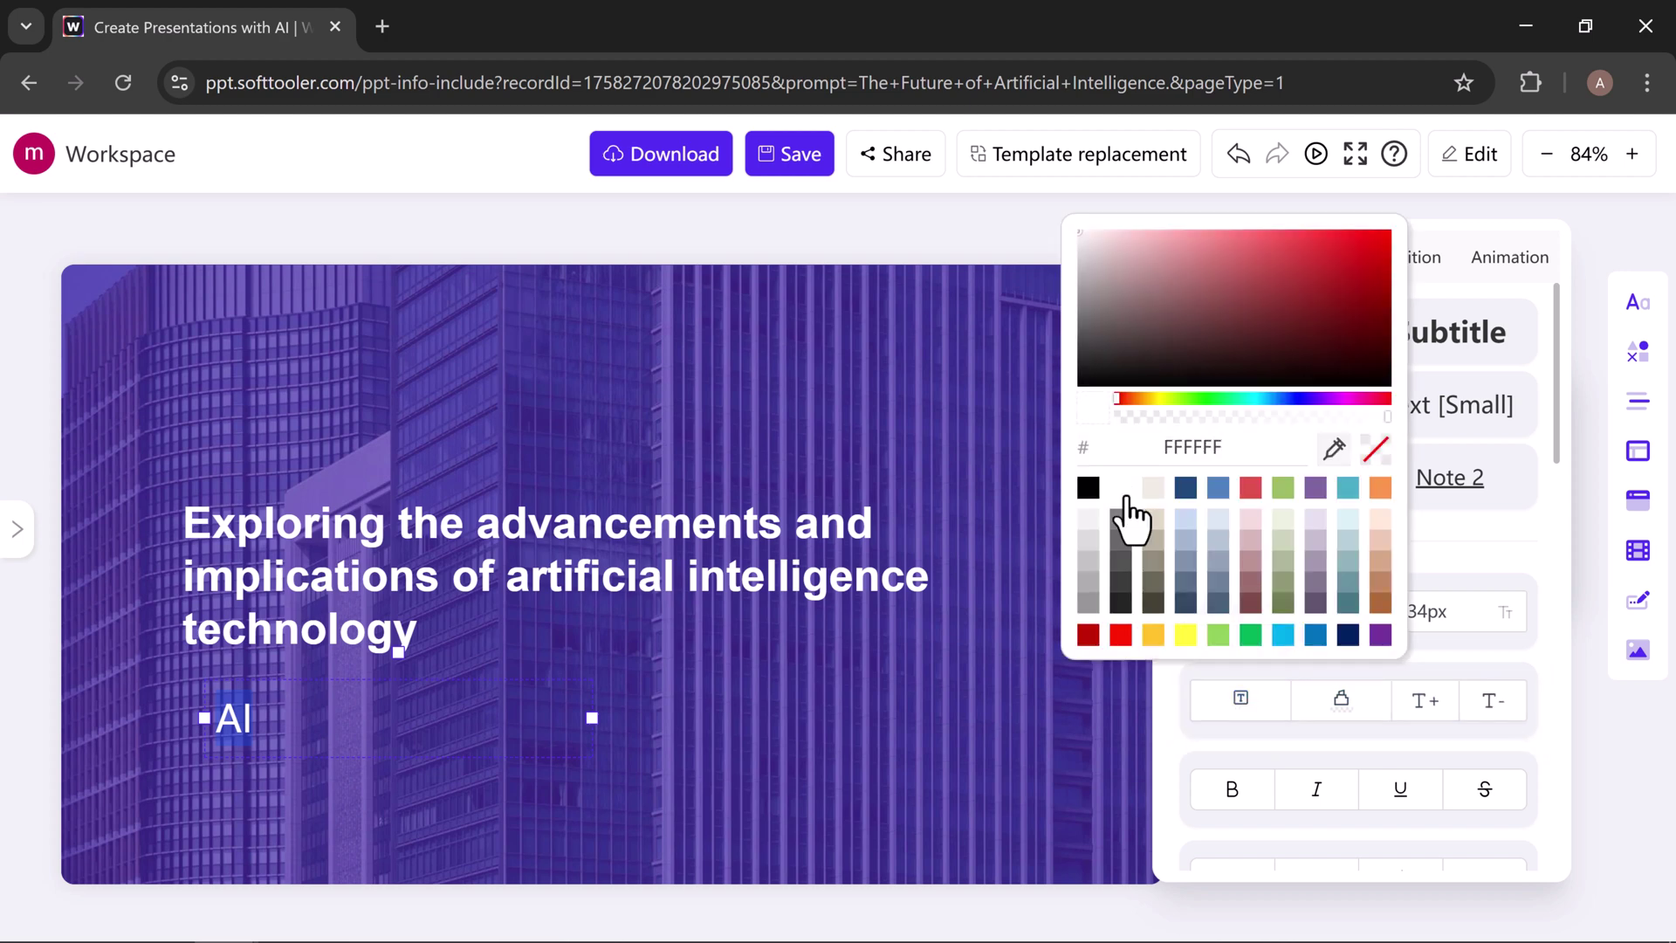
pyautogui.click(1225, 792)
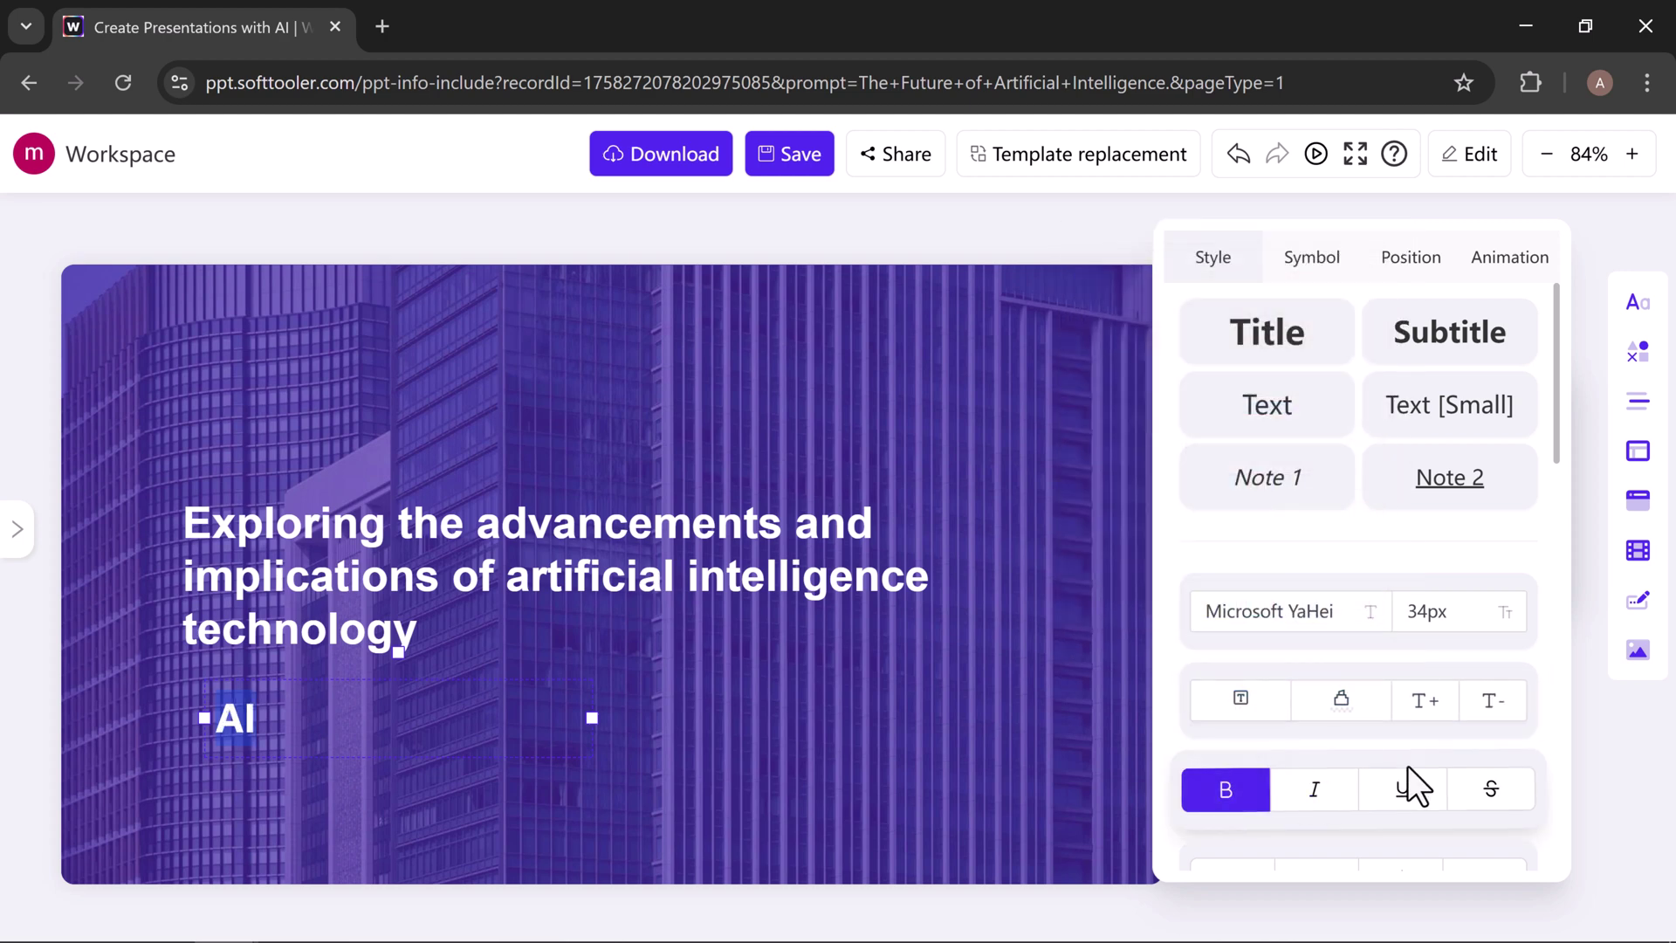
# Give the 'AI' text an entrance animation of 1000 ms, triggered on click
pyautogui.click(1313, 275)
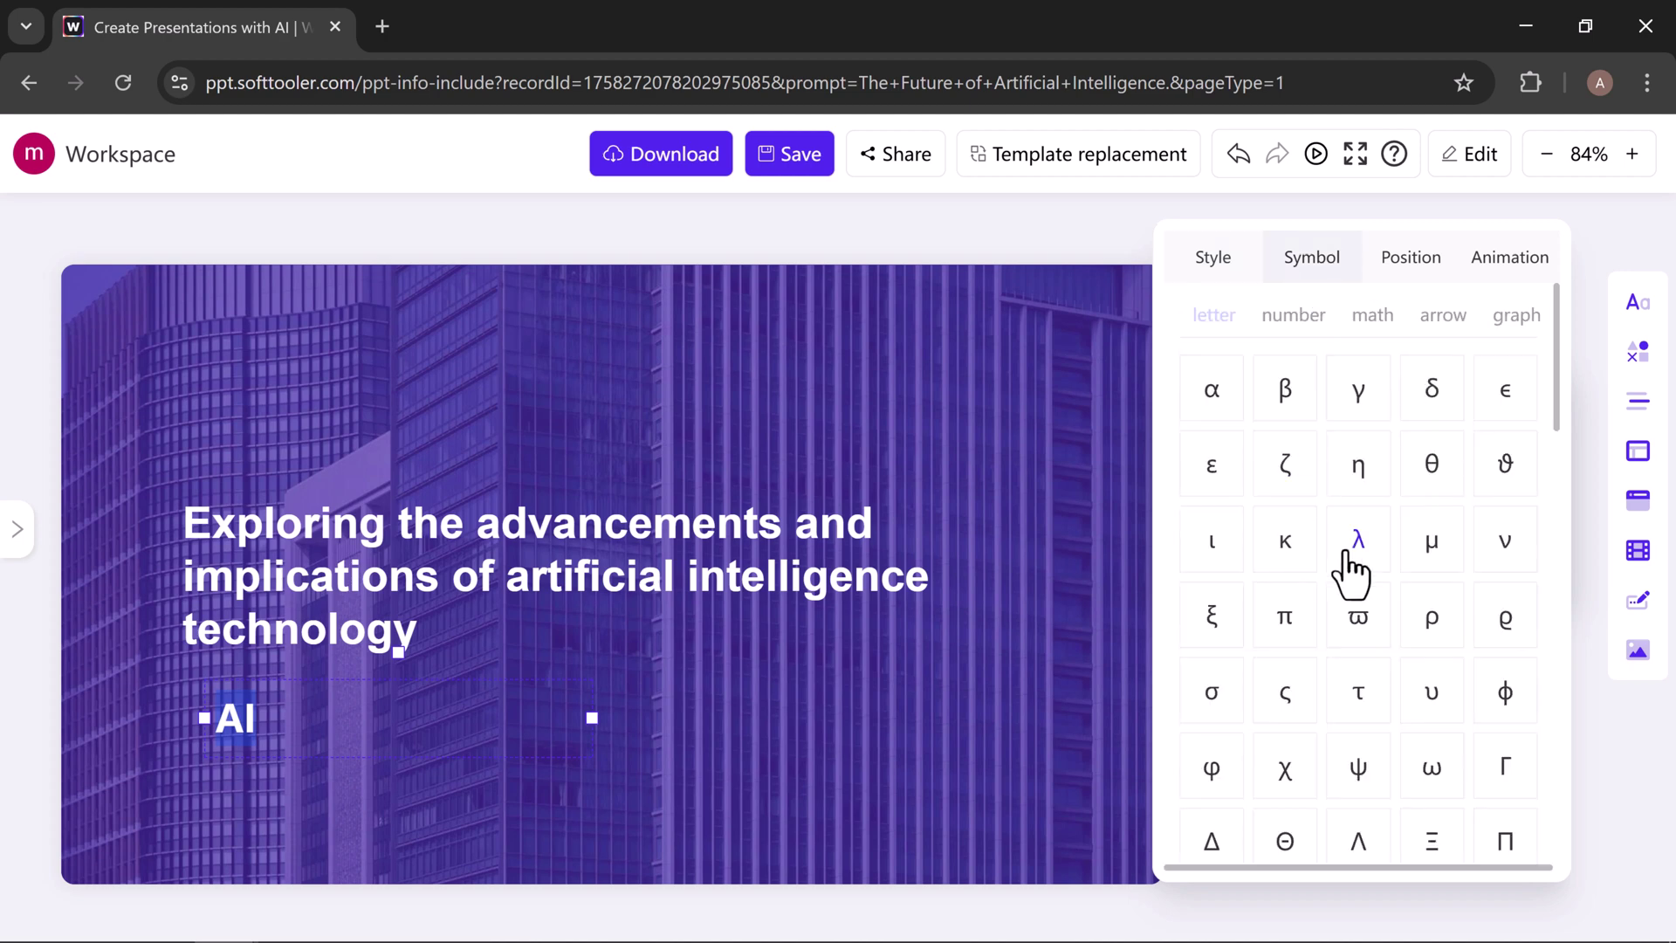
pyautogui.click(1413, 262)
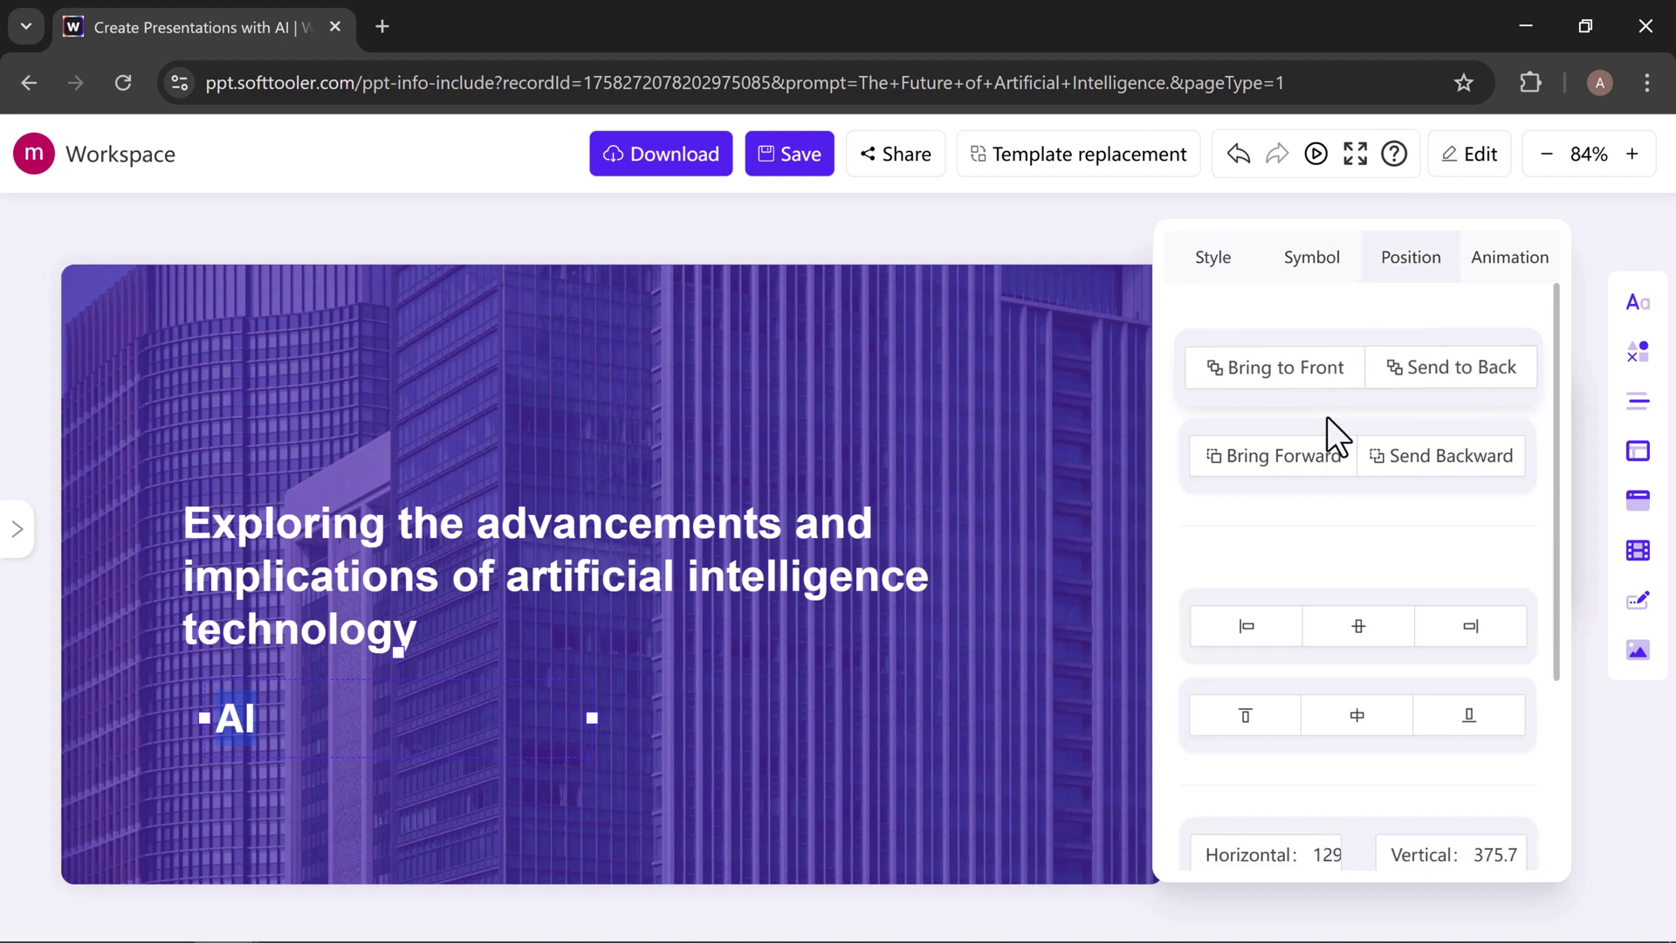
pyautogui.click(1507, 262)
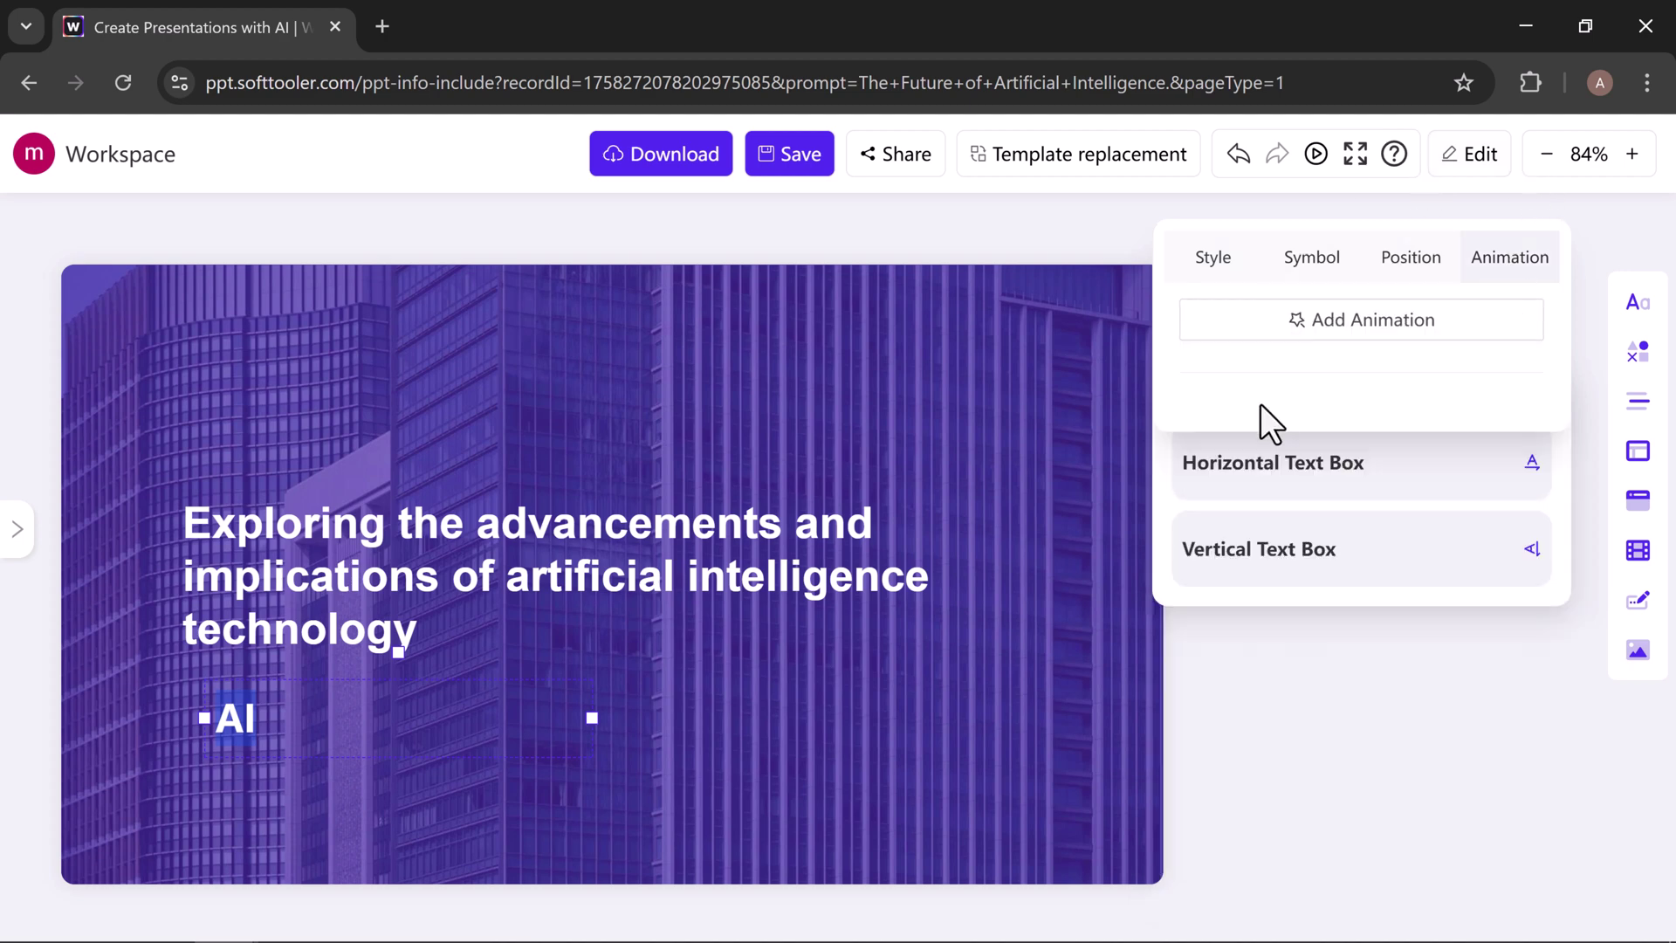
pyautogui.click(1371, 336)
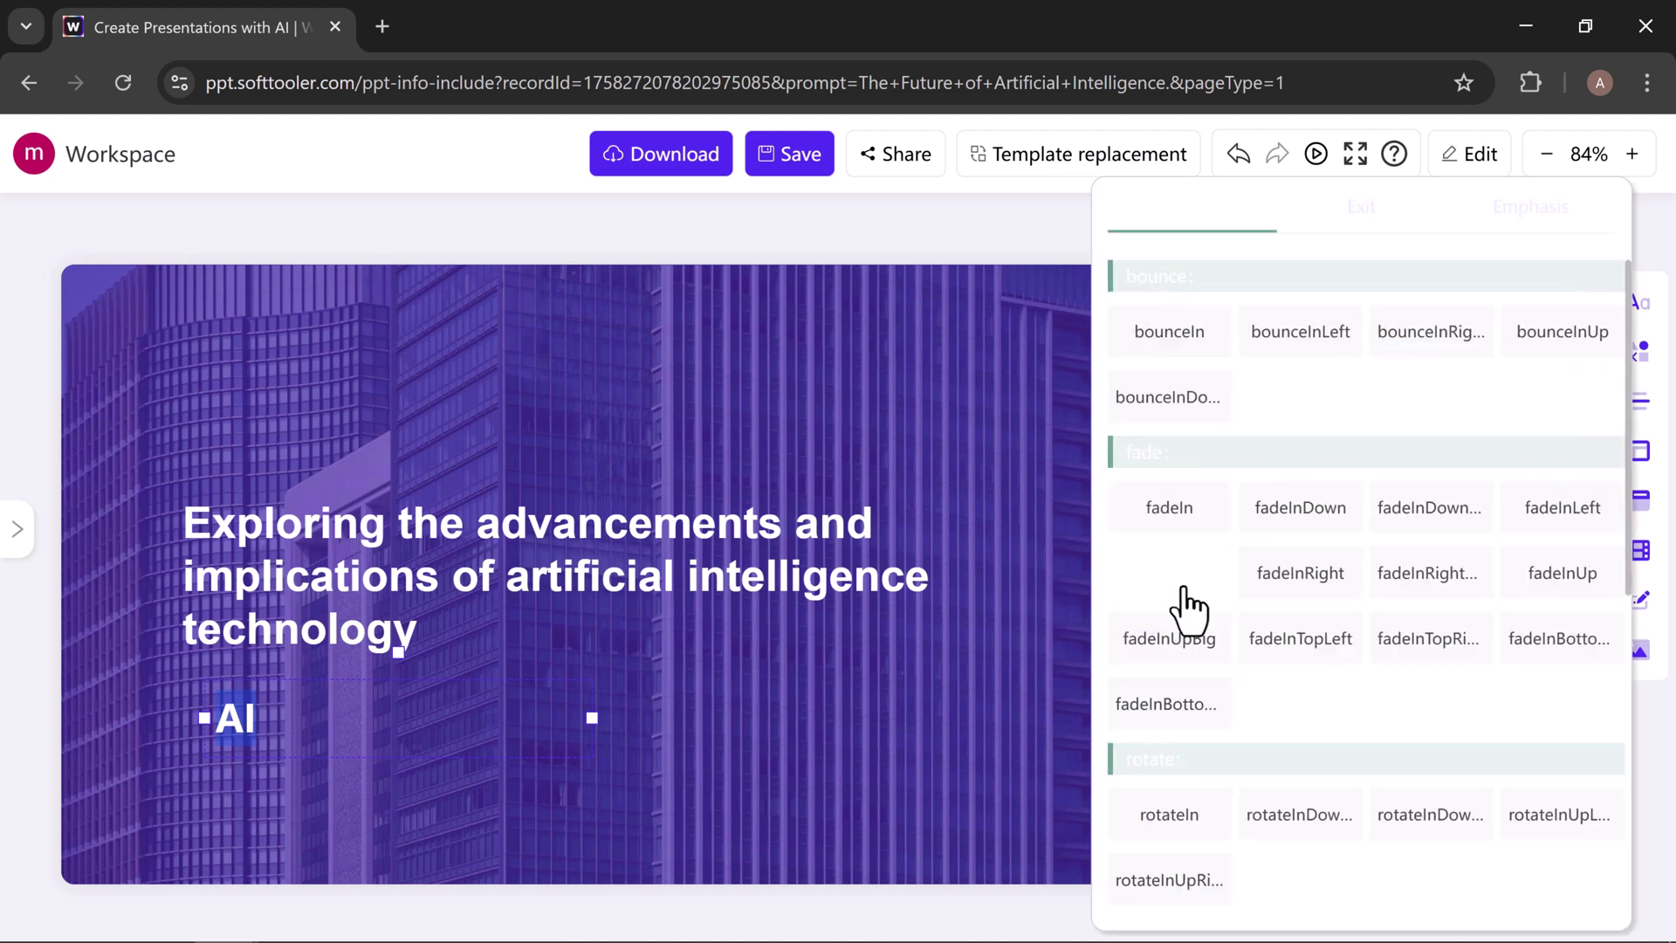
pyautogui.click(1170, 639)
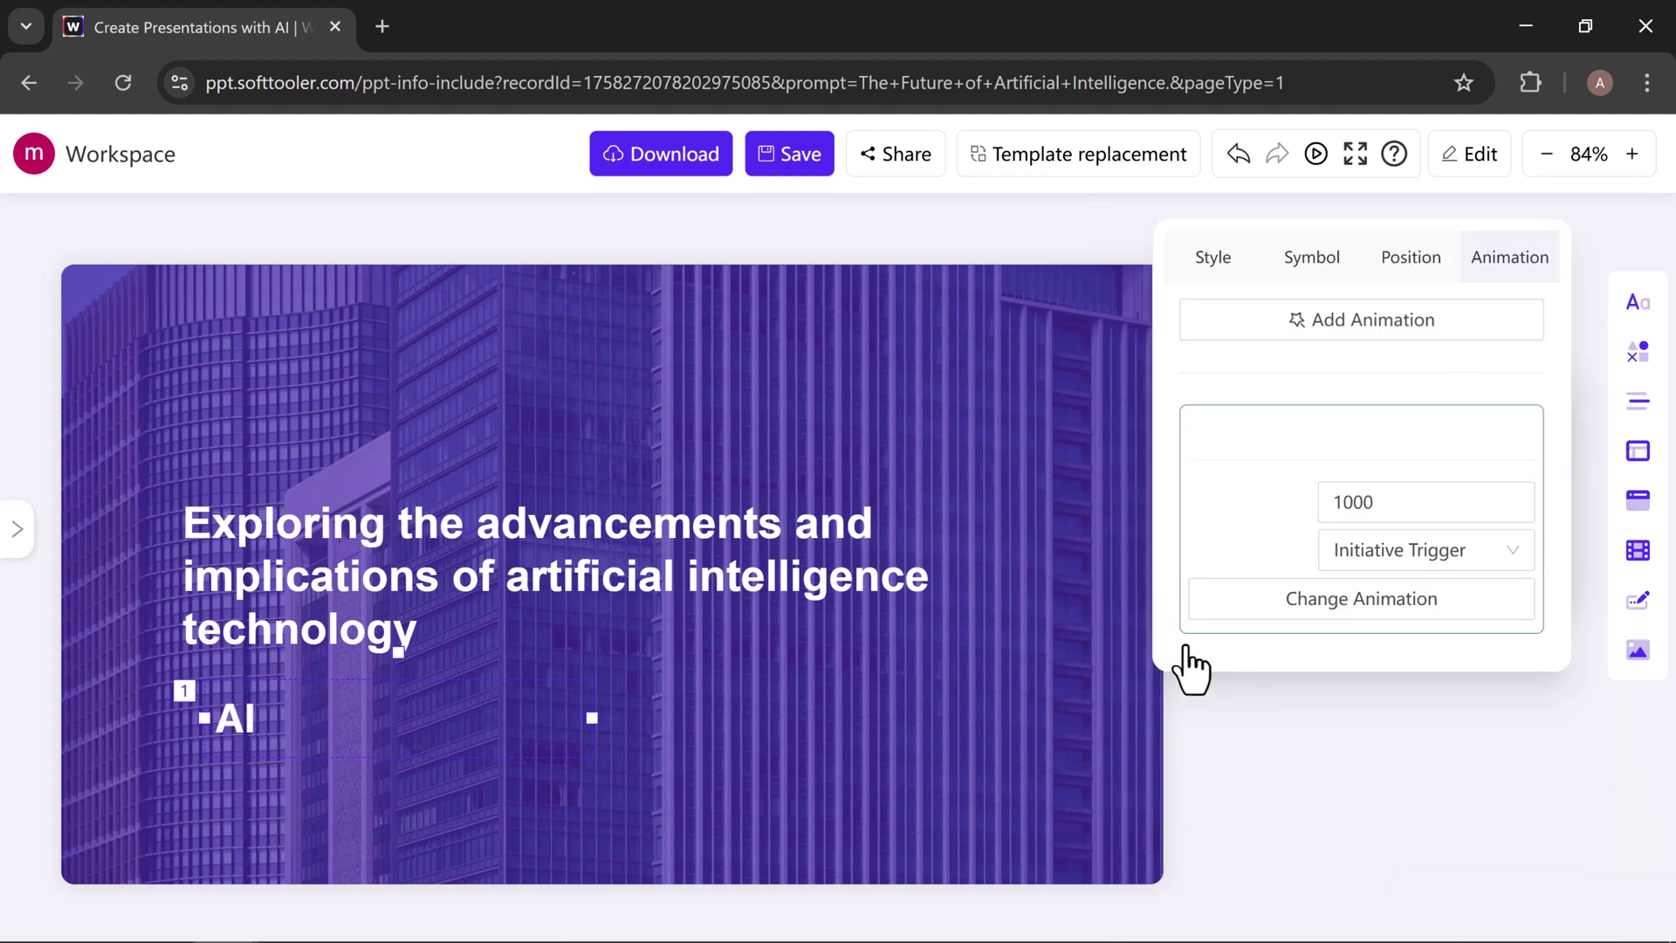
# Draw a blue oval to the right of the 'AI' text and review its settings
pyautogui.click(1638, 355)
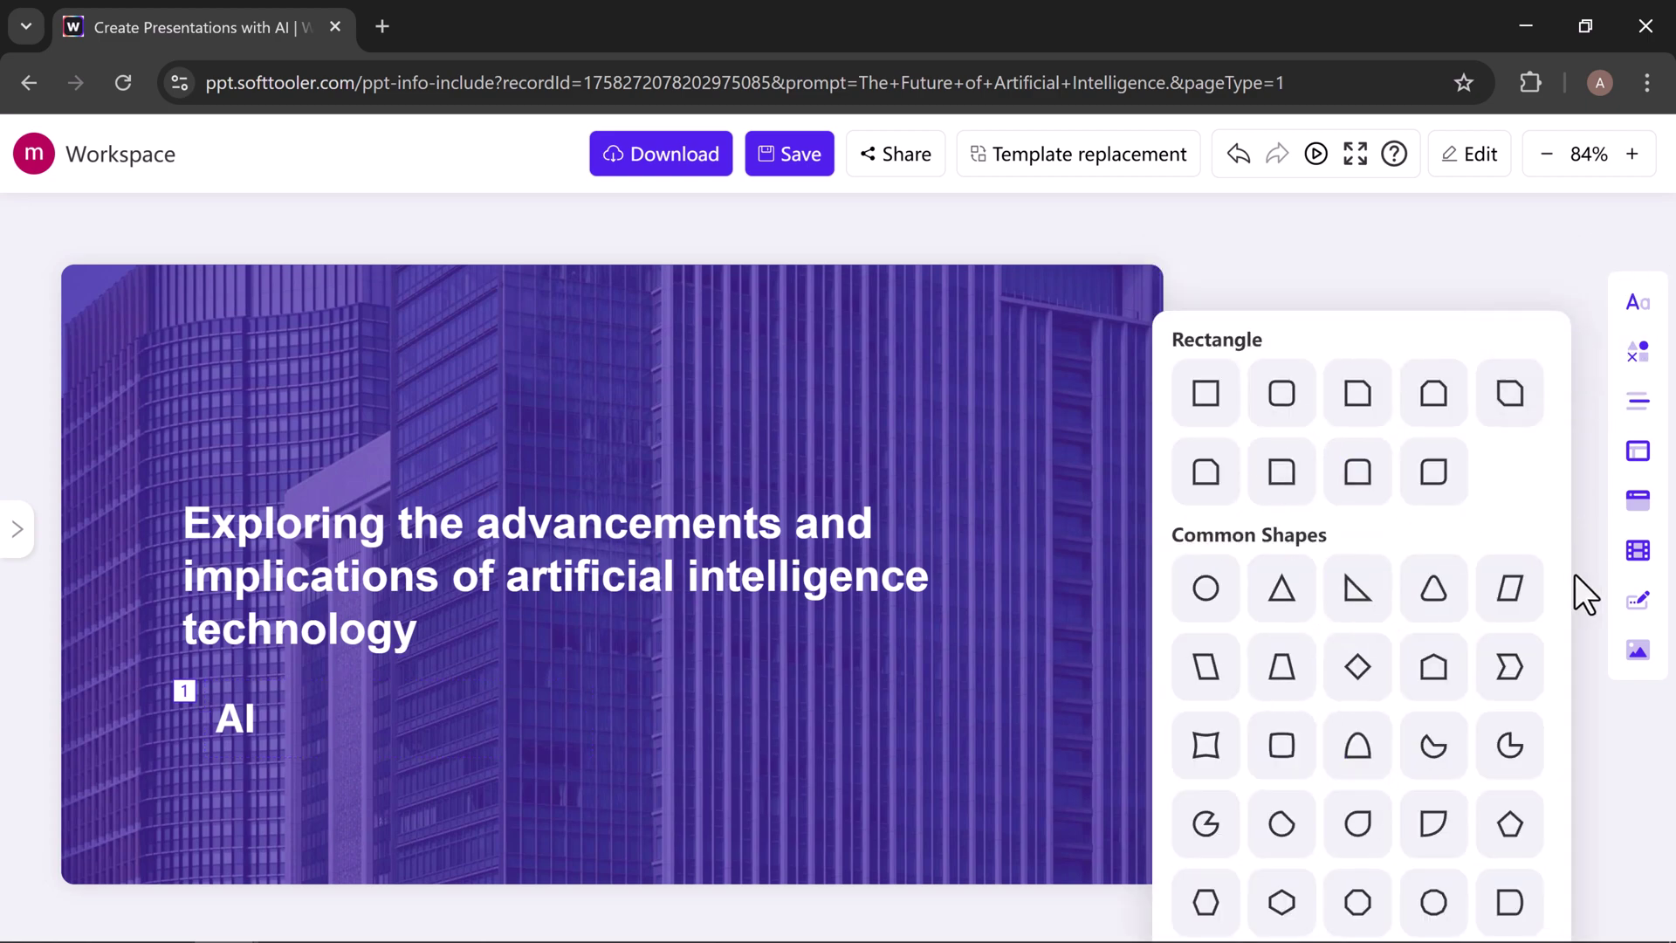
pyautogui.click(1435, 903)
pyautogui.moveTo(532, 707); pyautogui.dragTo(658, 783)
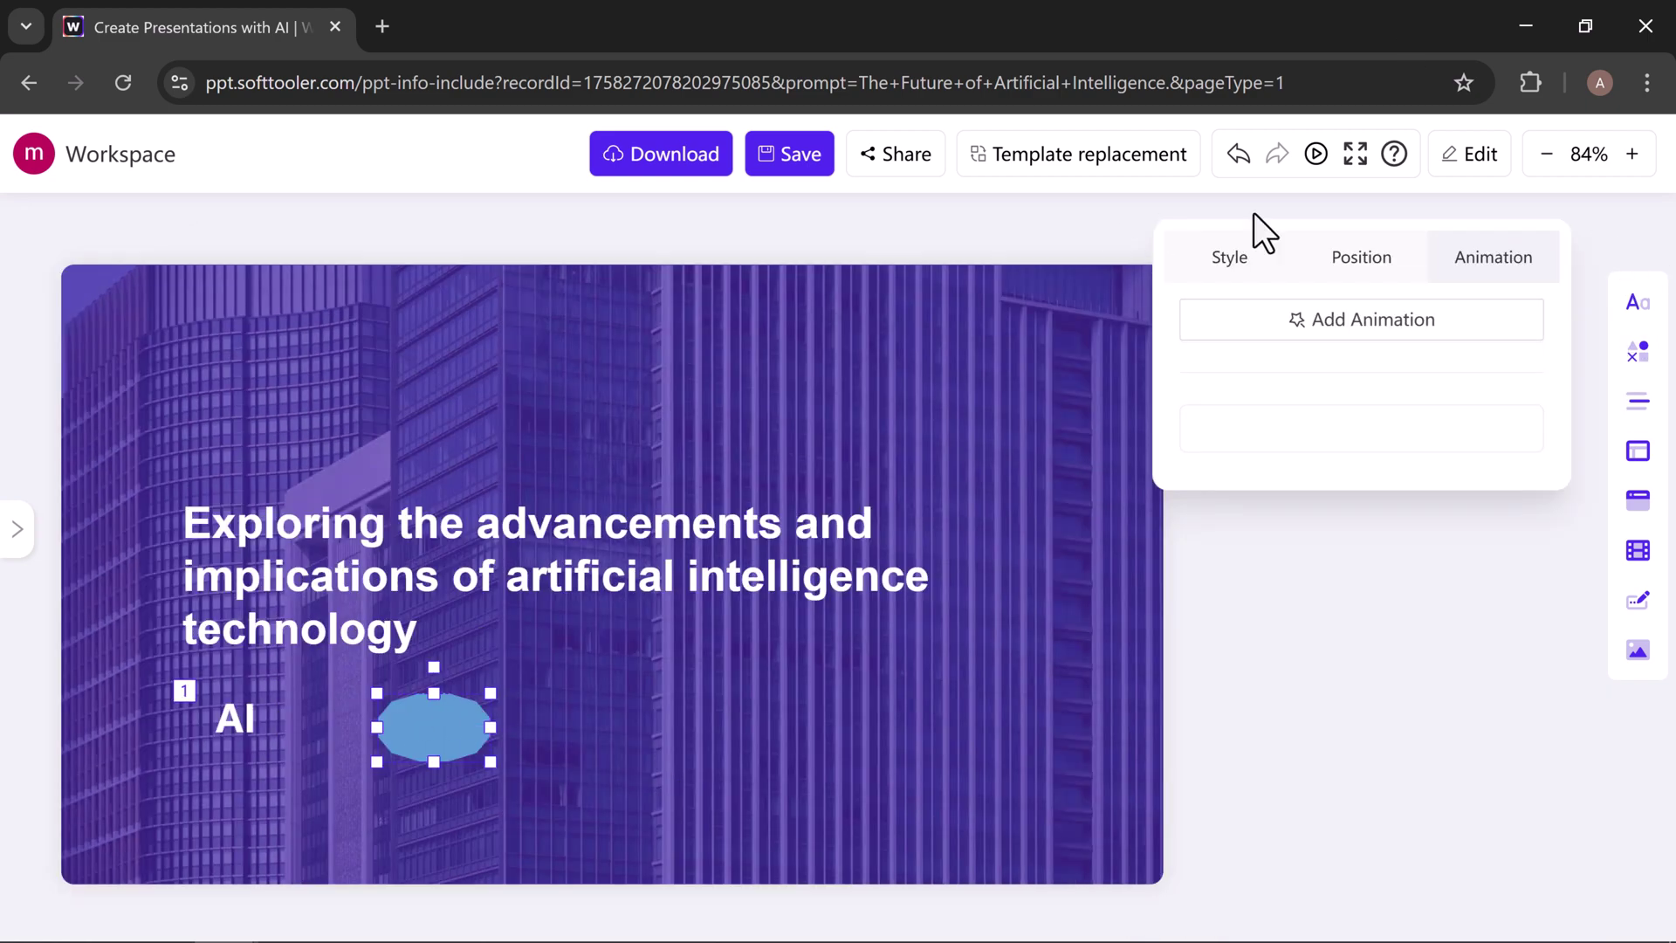
pyautogui.click(1231, 260)
pyautogui.click(1357, 260)
pyautogui.click(1484, 262)
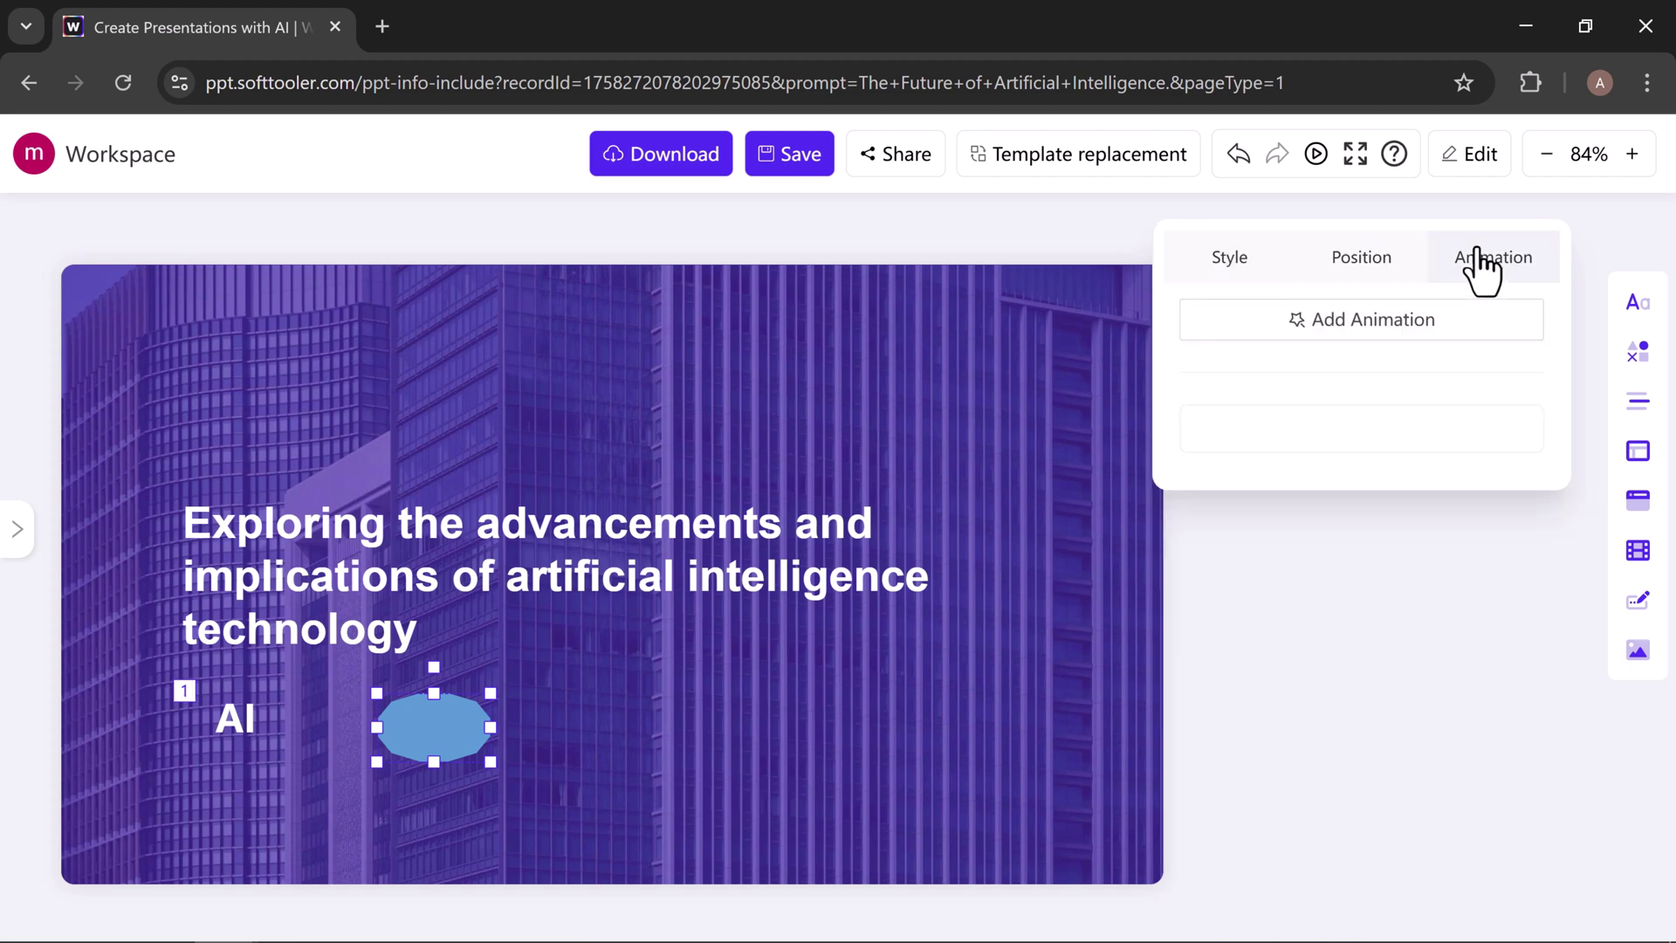
# Place a thin straight line to the right of the oval
pyautogui.click(1637, 400)
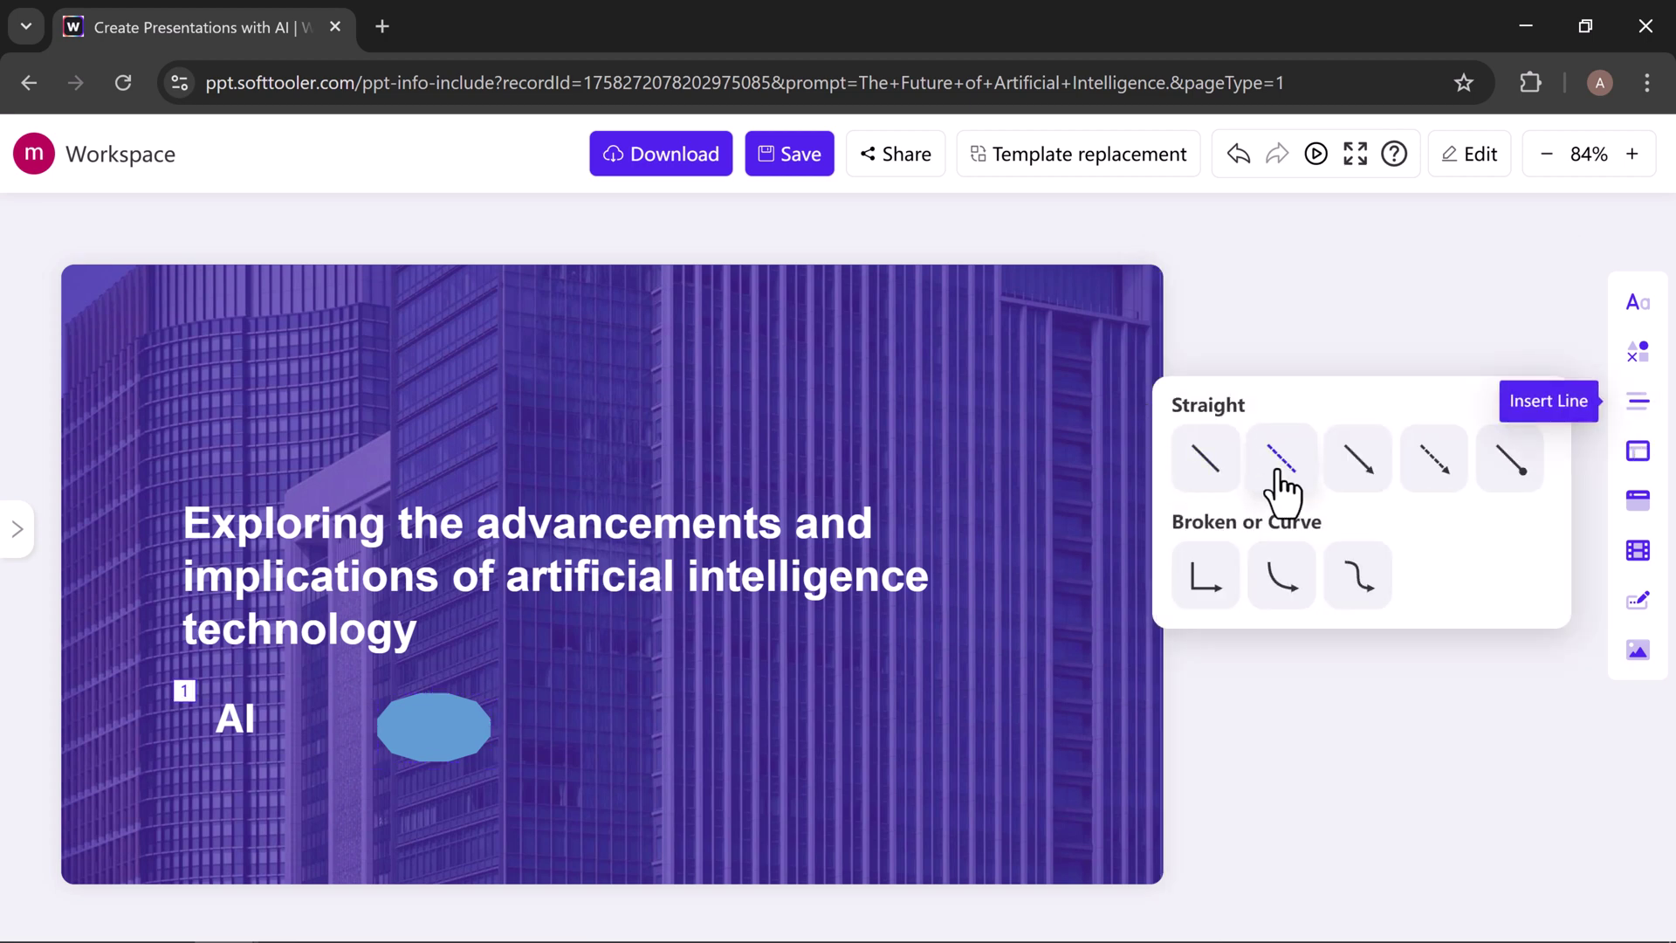
pyautogui.click(1205, 461)
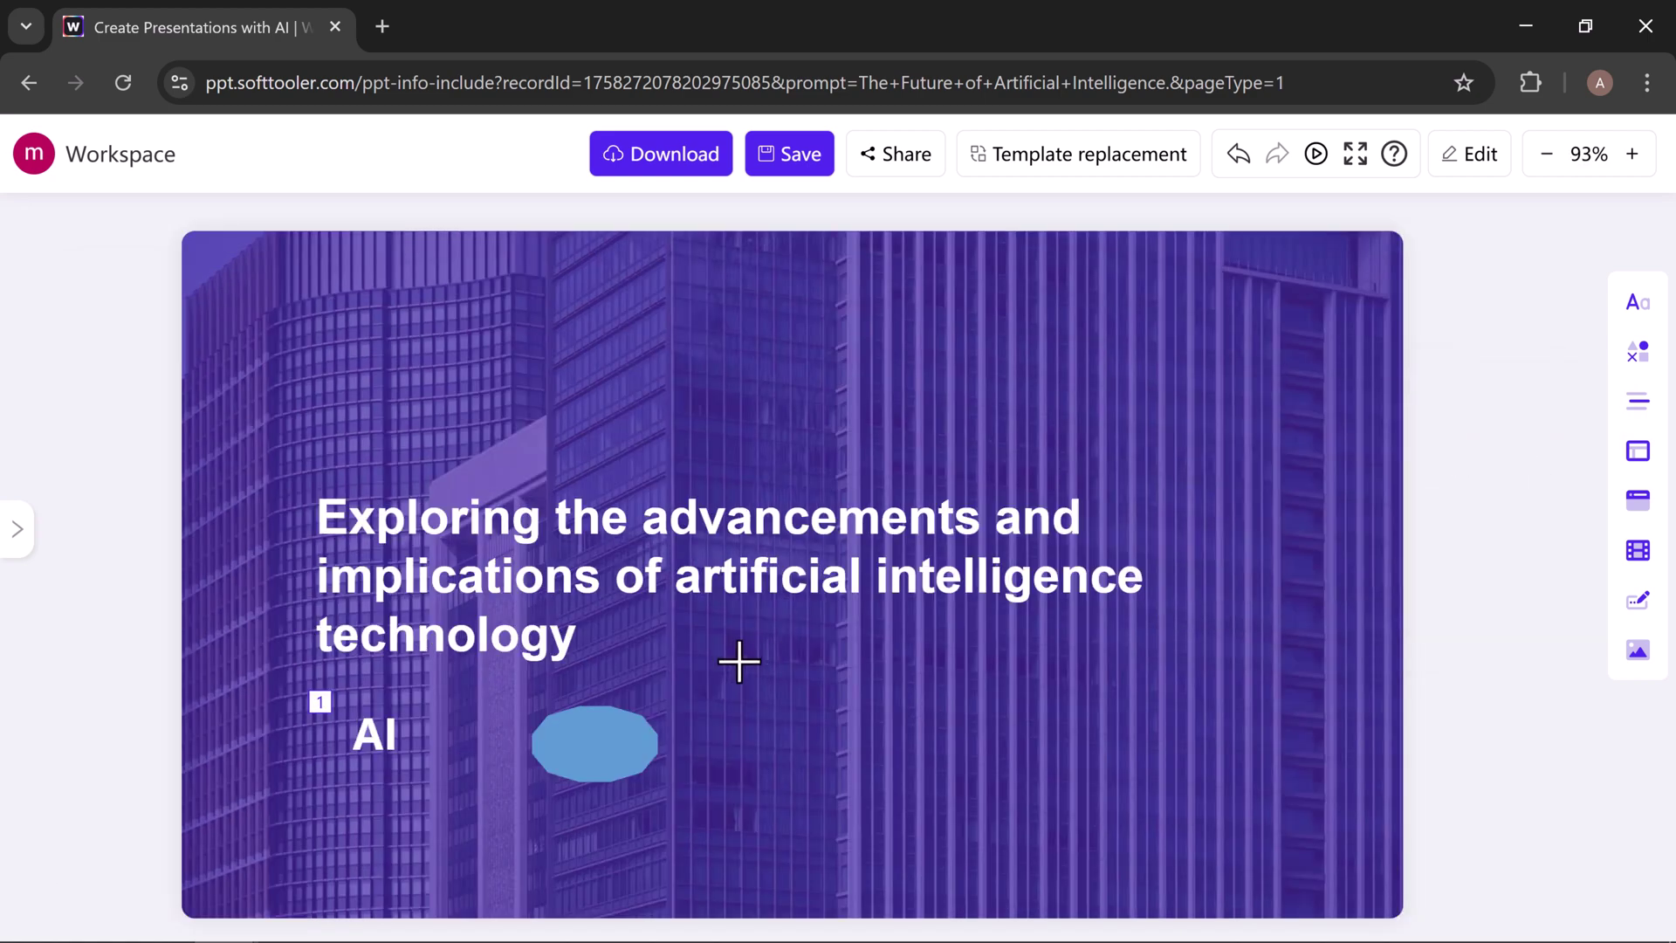
pyautogui.click(1017, 799)
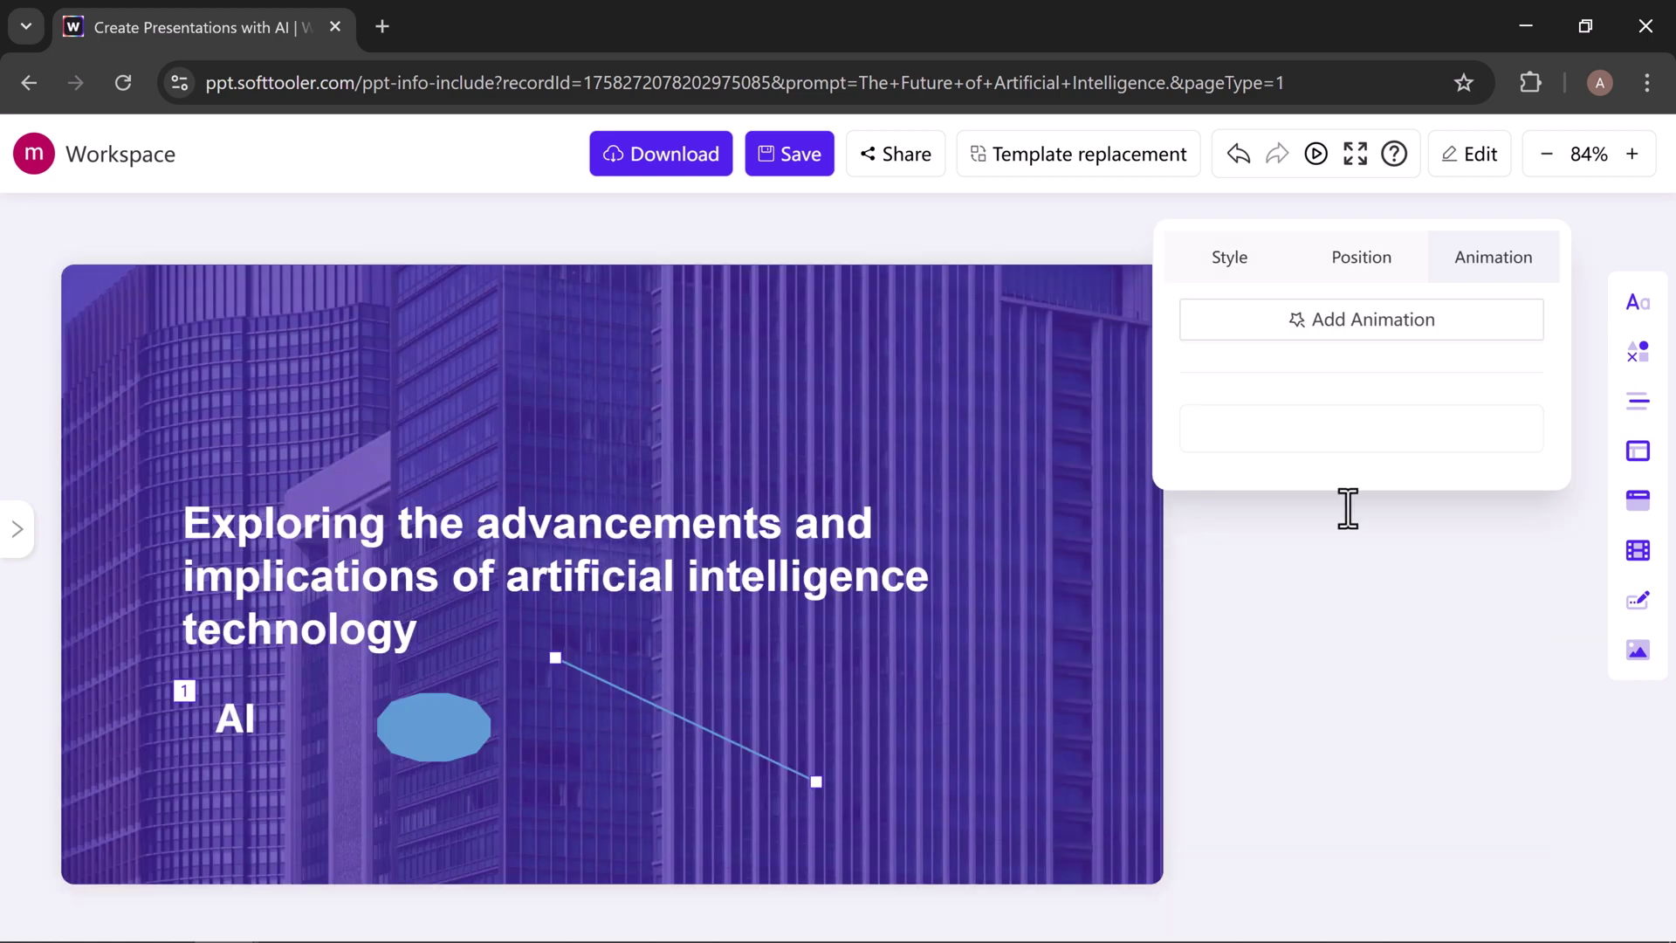
pyautogui.click(1638, 451)
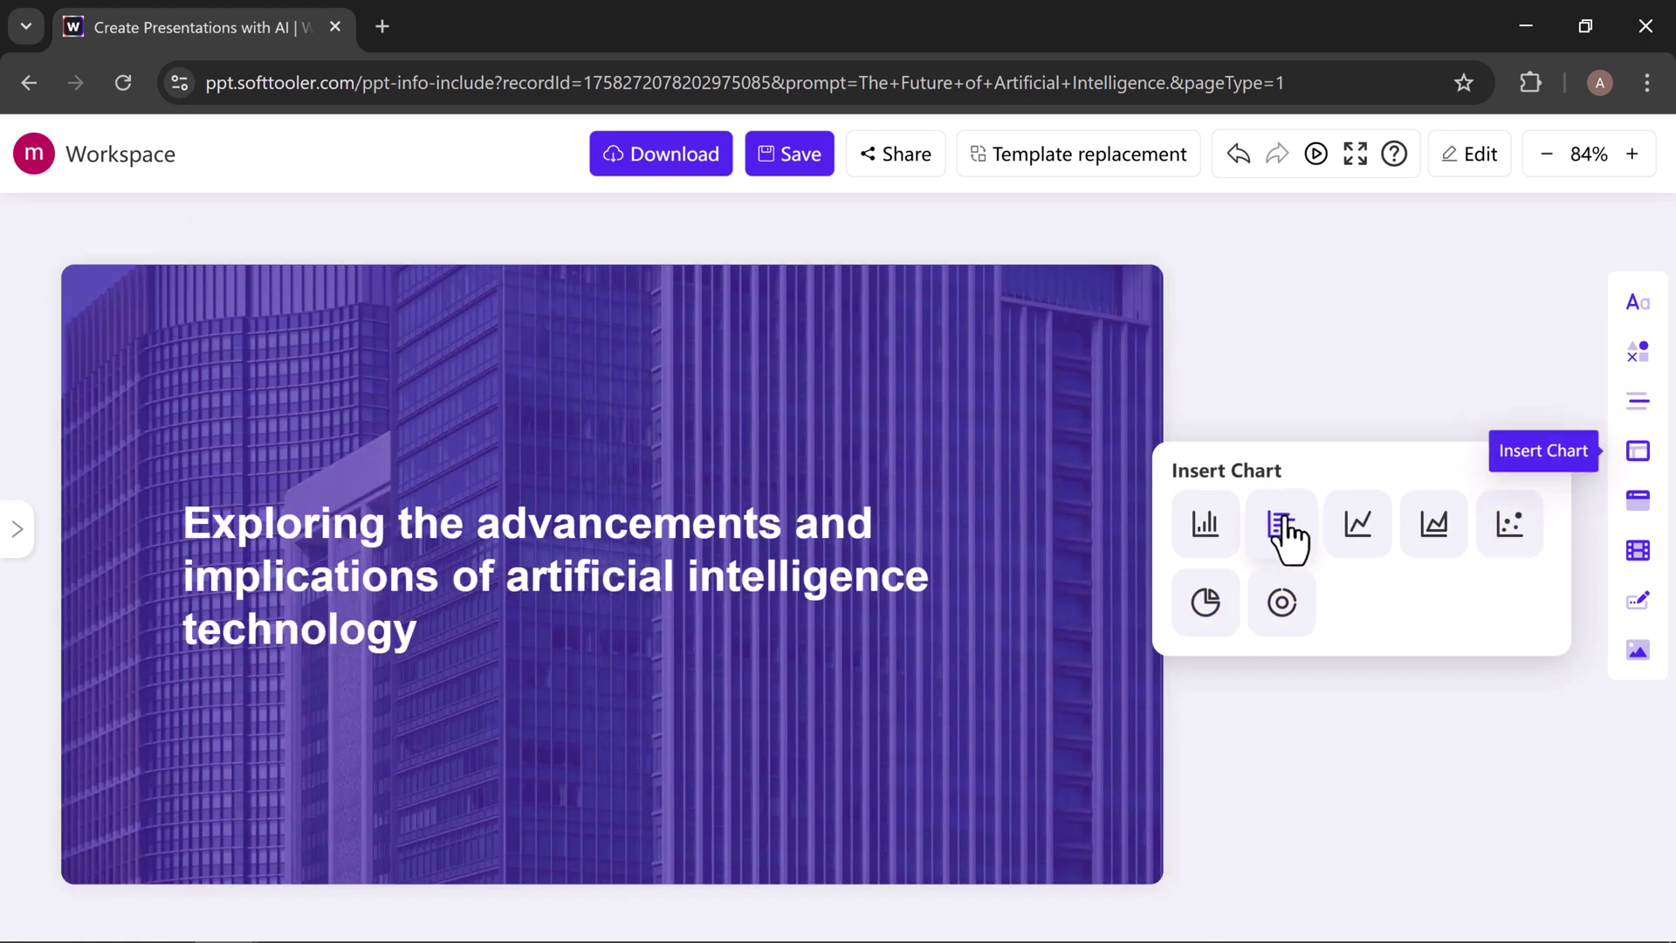
# Insert a column chart, shrink it, and move it to the slide's lower right
pyautogui.click(1205, 526)
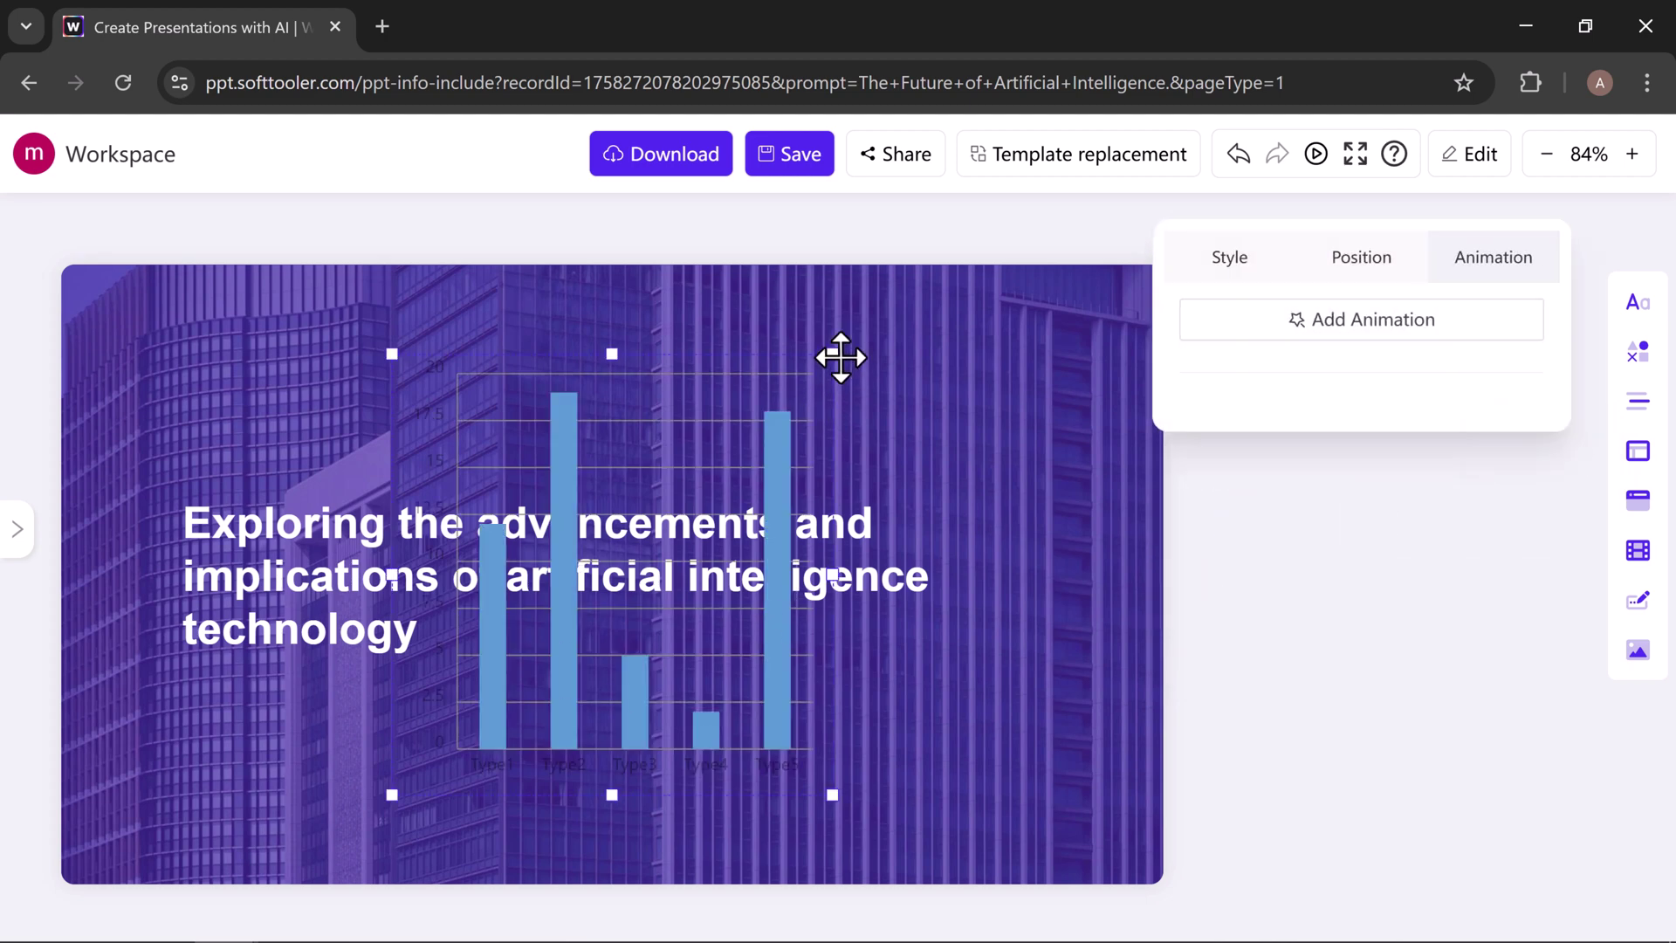
pyautogui.moveTo(833, 354); pyautogui.dragTo(630, 572)
pyautogui.moveTo(543, 704); pyautogui.dragTo(973, 773)
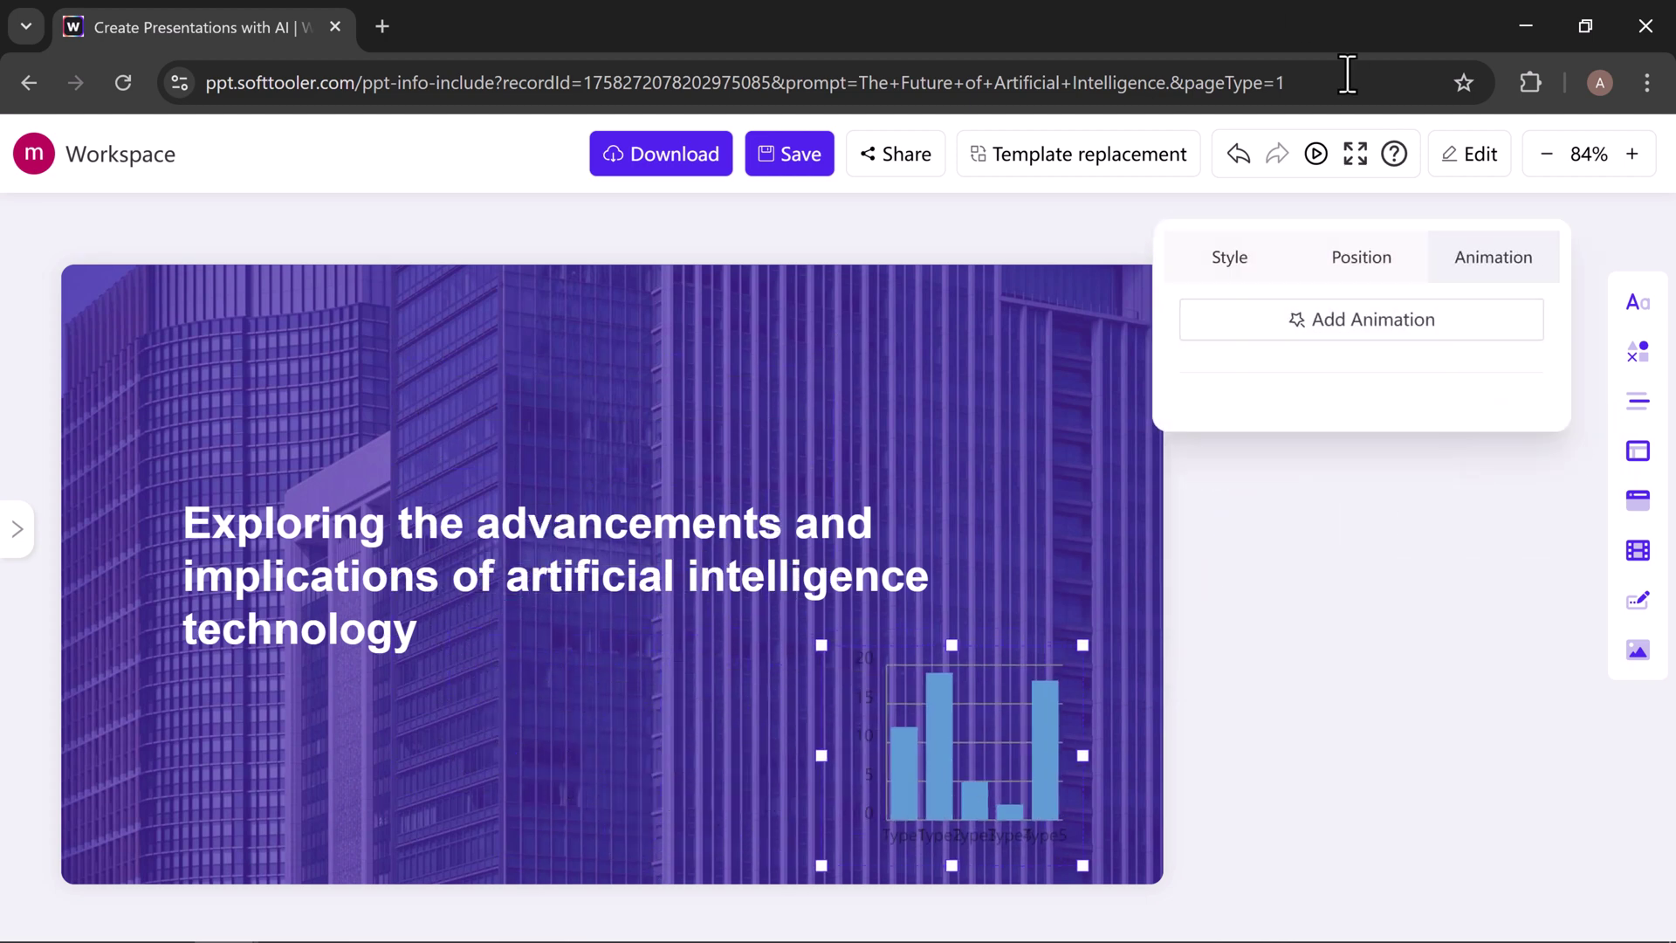
pyautogui.click(1247, 262)
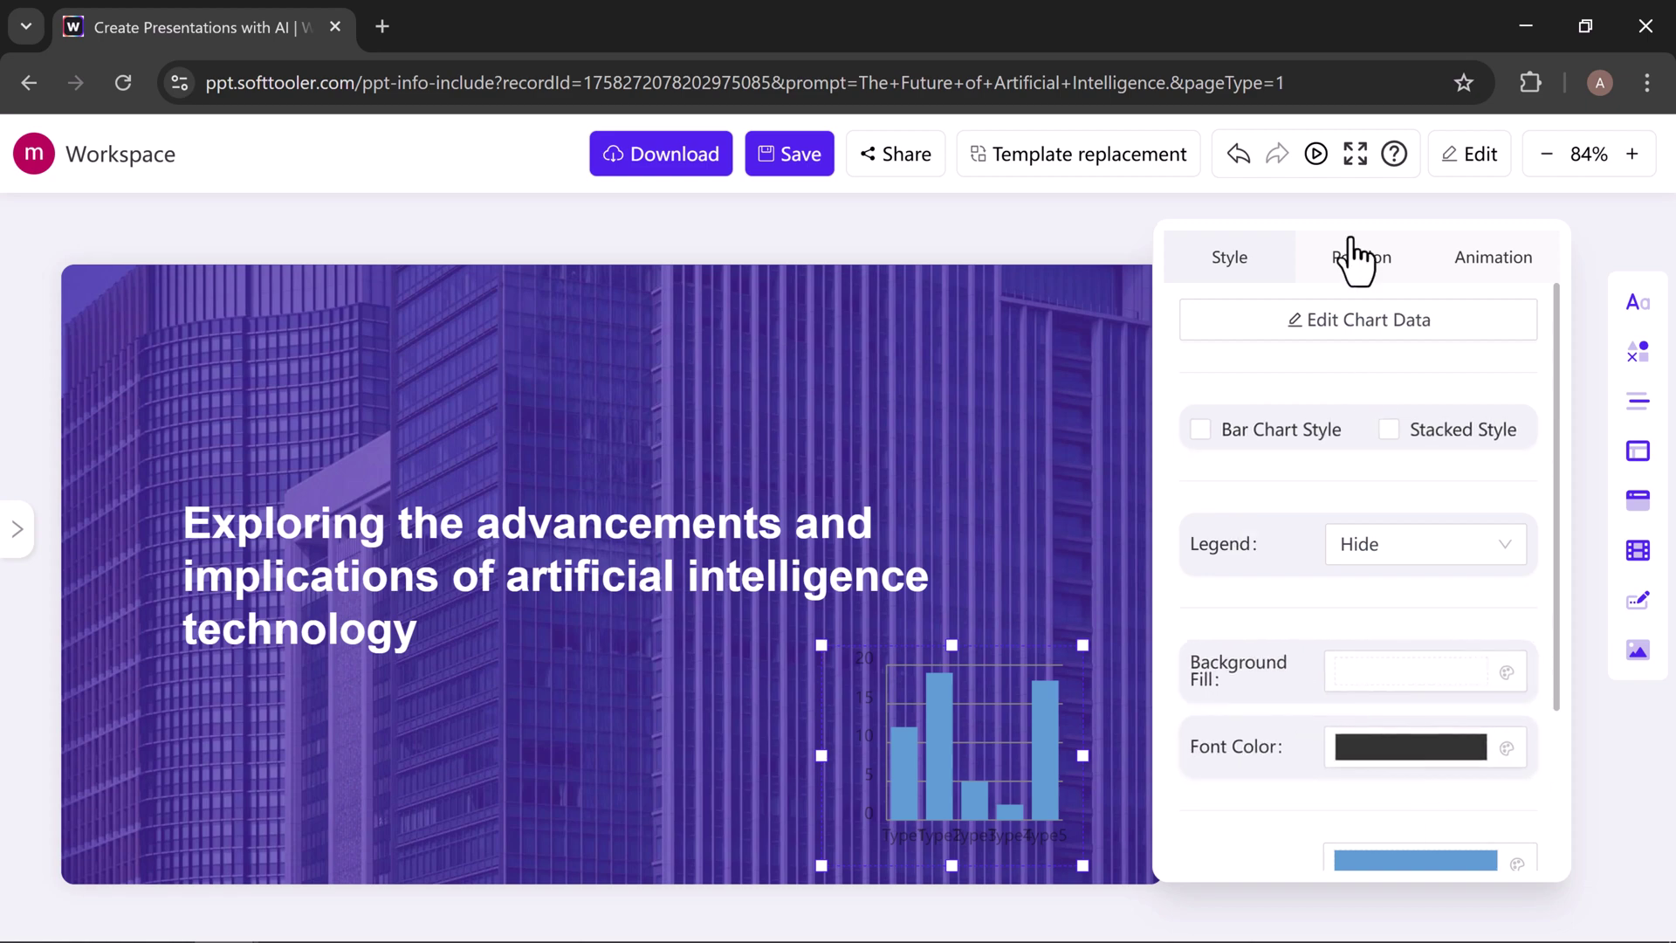
pyautogui.click(1389, 262)
pyautogui.click(1487, 263)
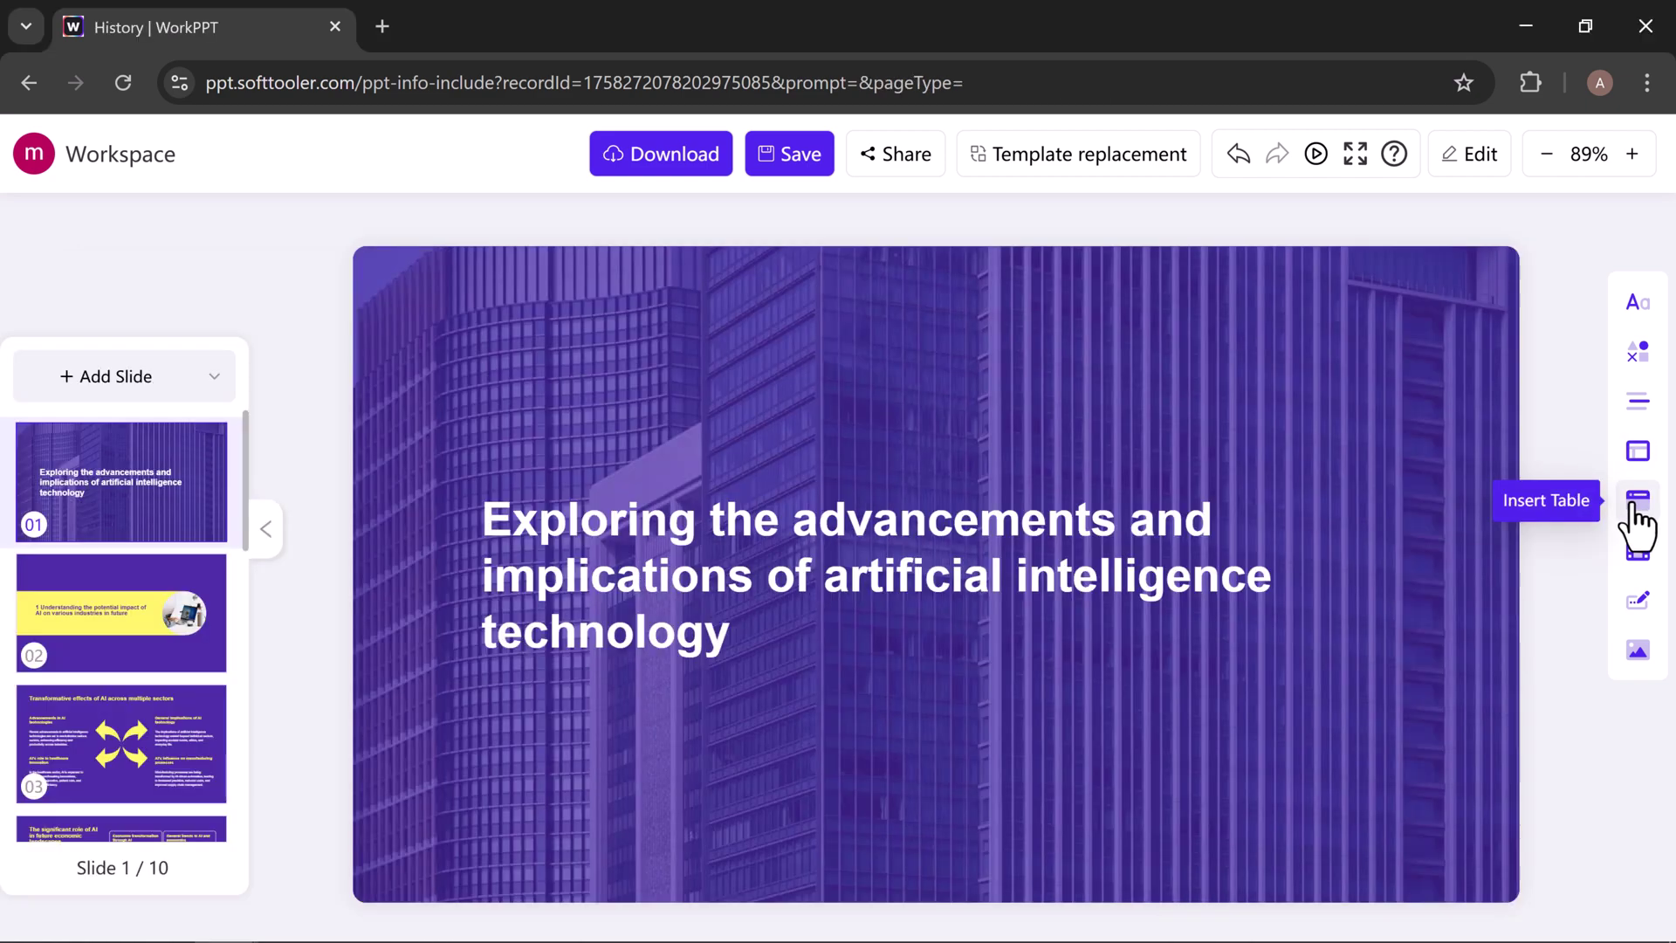
pyautogui.click(1637, 499)
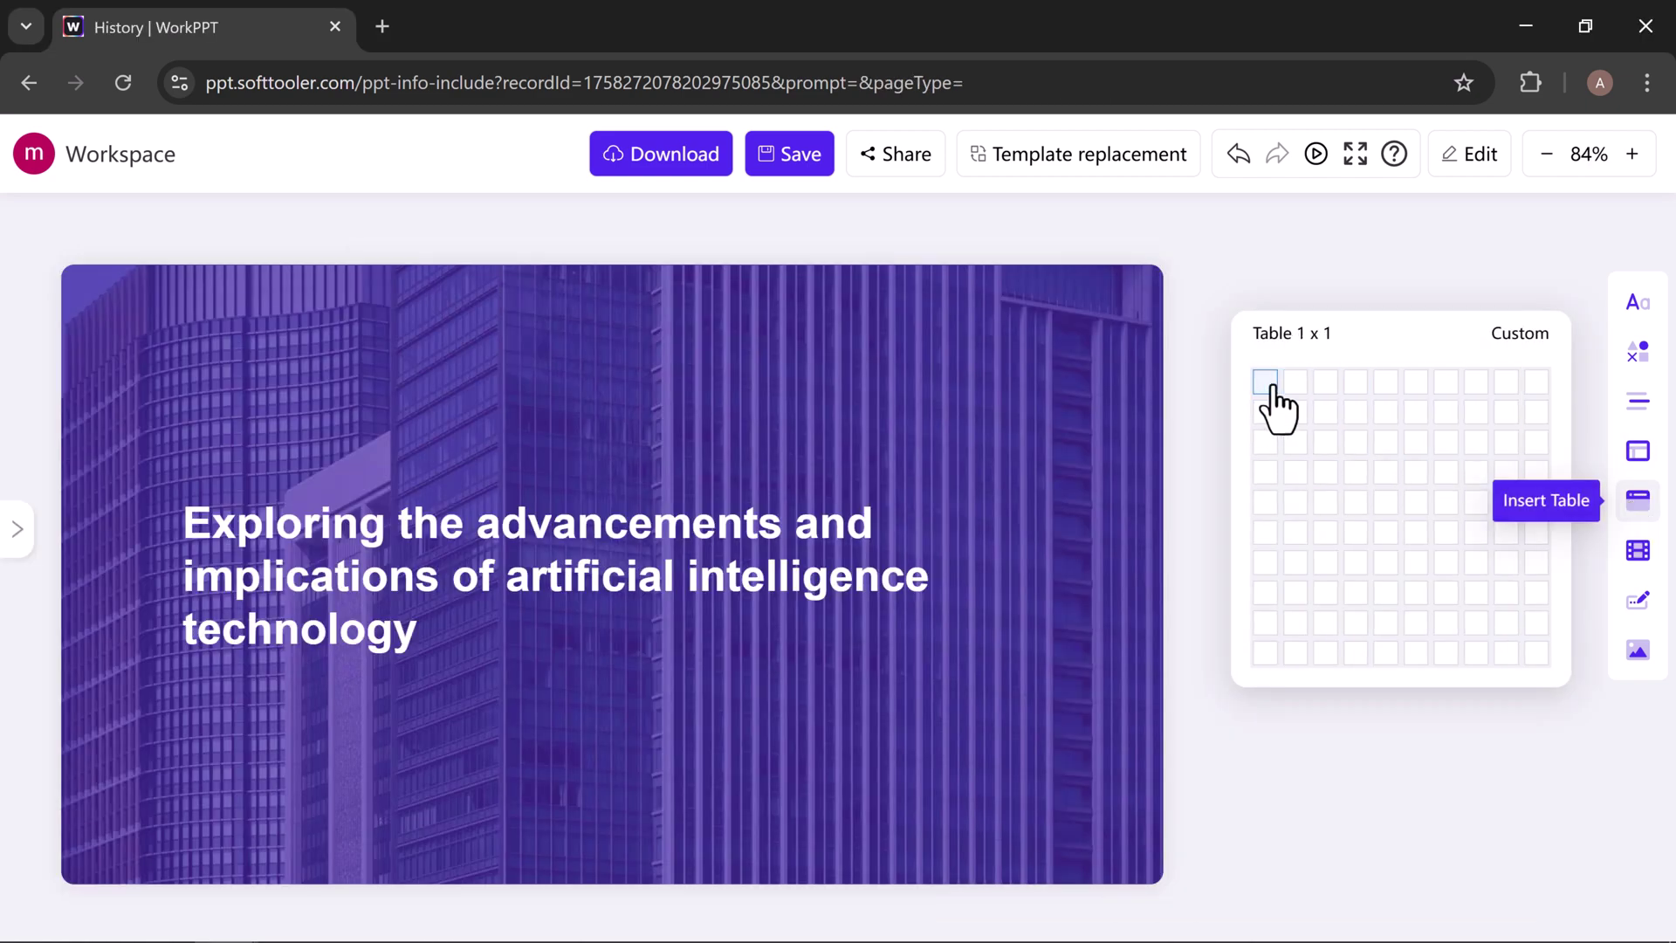
# Insert a 4 by 4 table and move it below the title
pyautogui.click(1357, 473)
pyautogui.moveTo(527, 565); pyautogui.dragTo(684, 739)
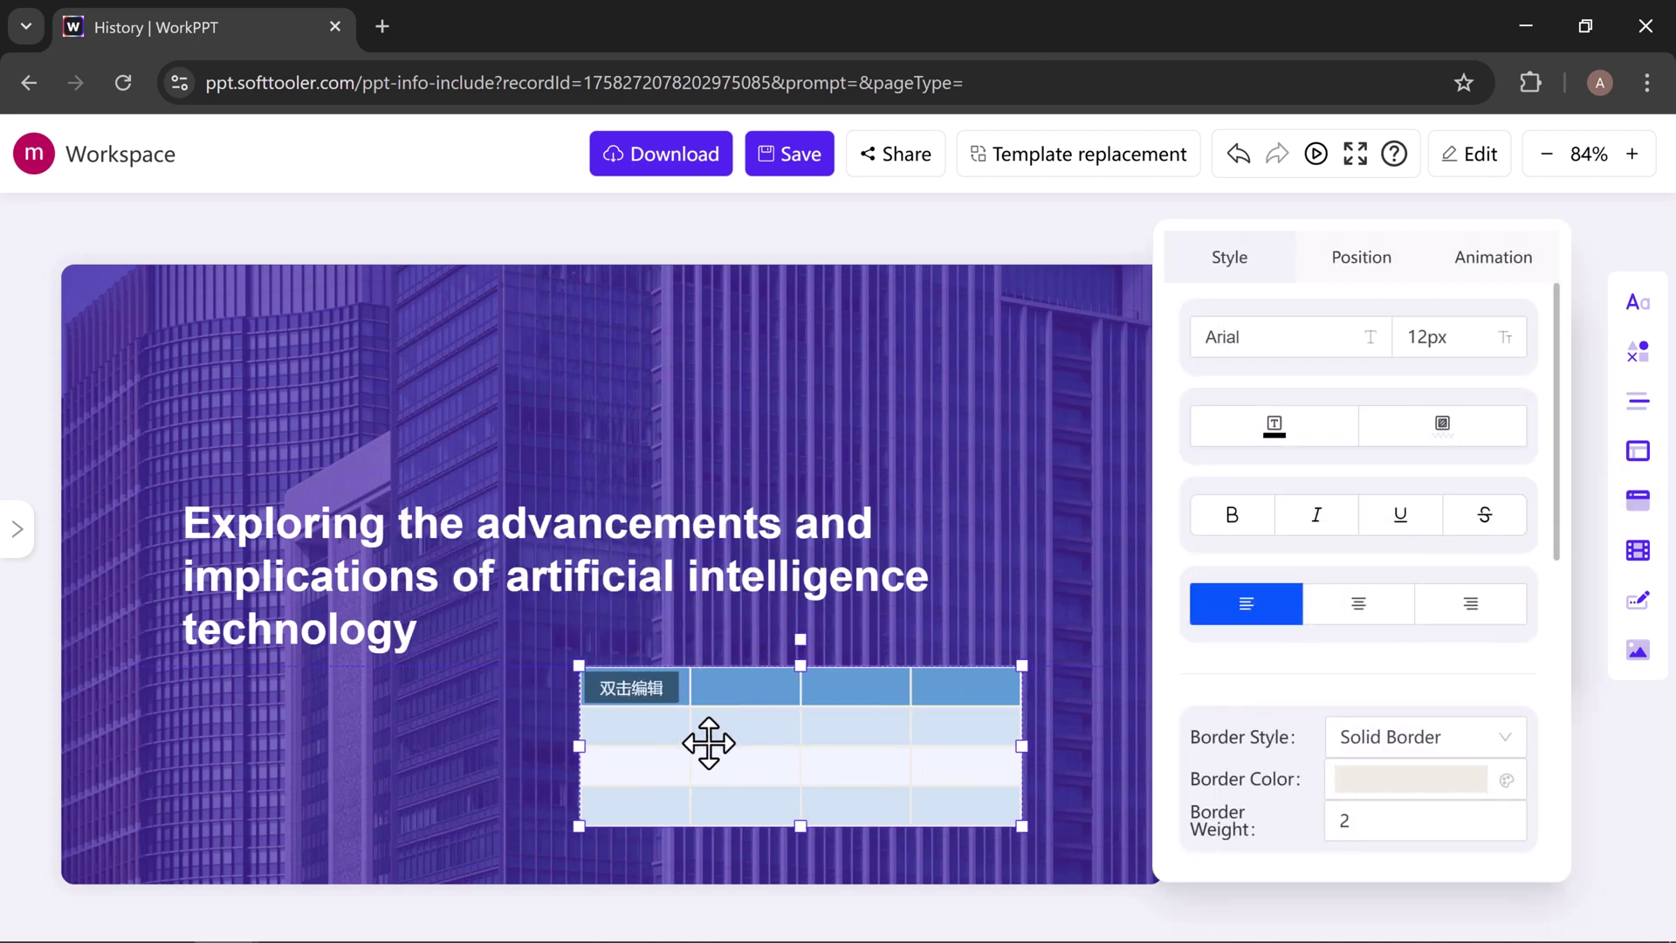
pyautogui.click(1369, 262)
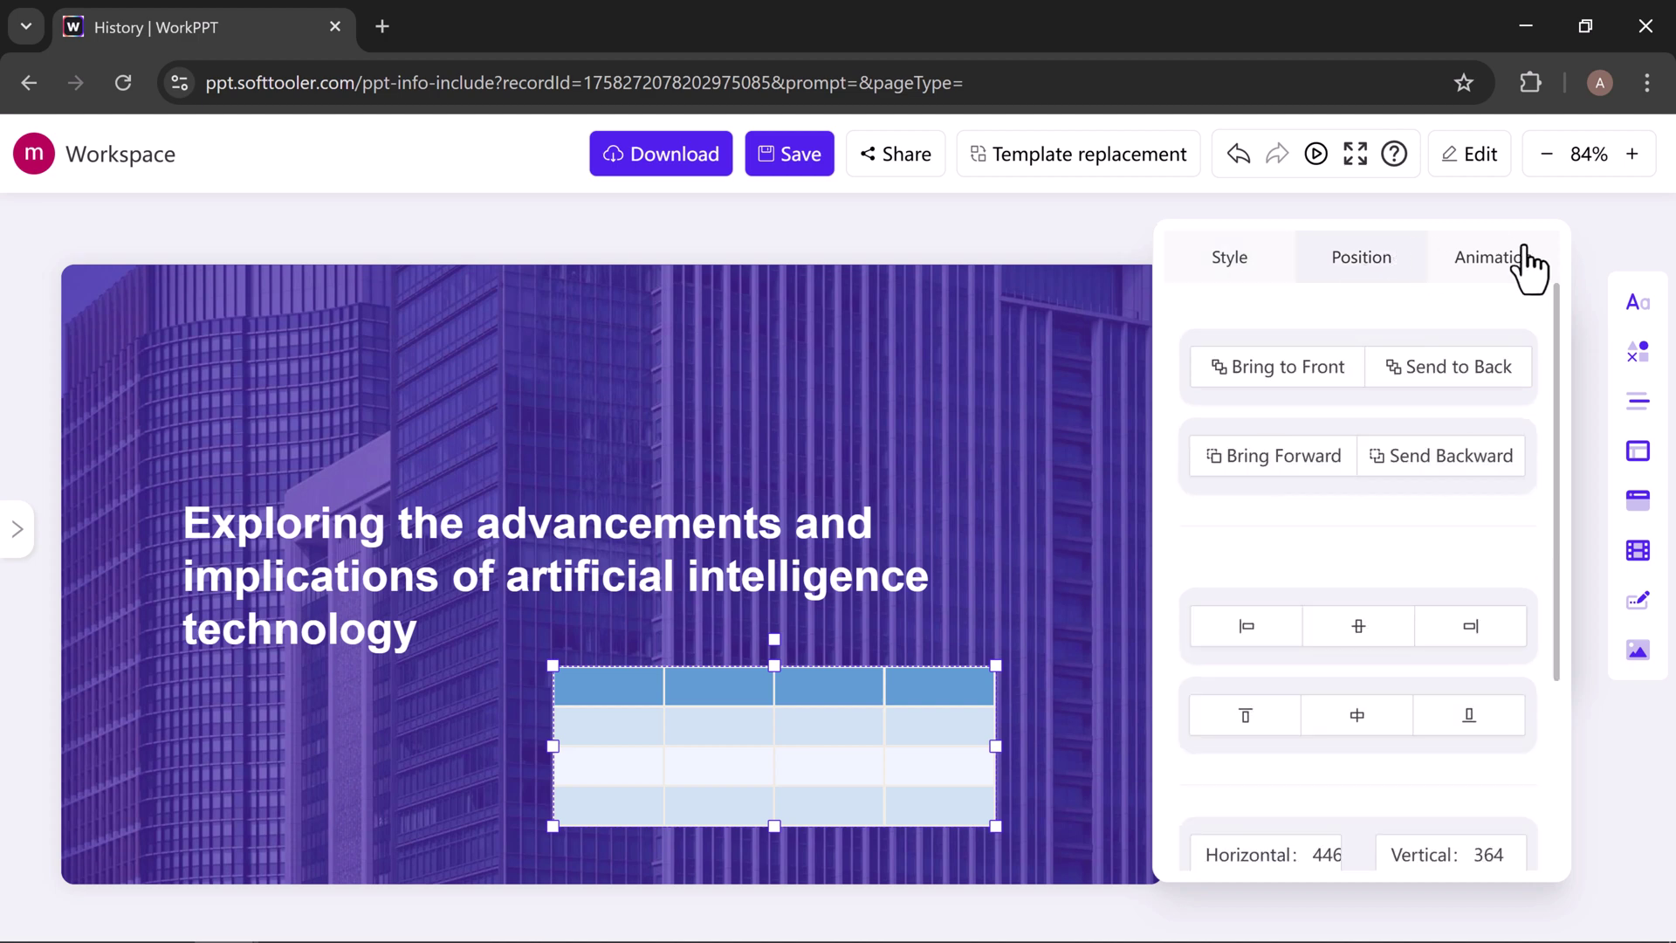
pyautogui.click(1497, 259)
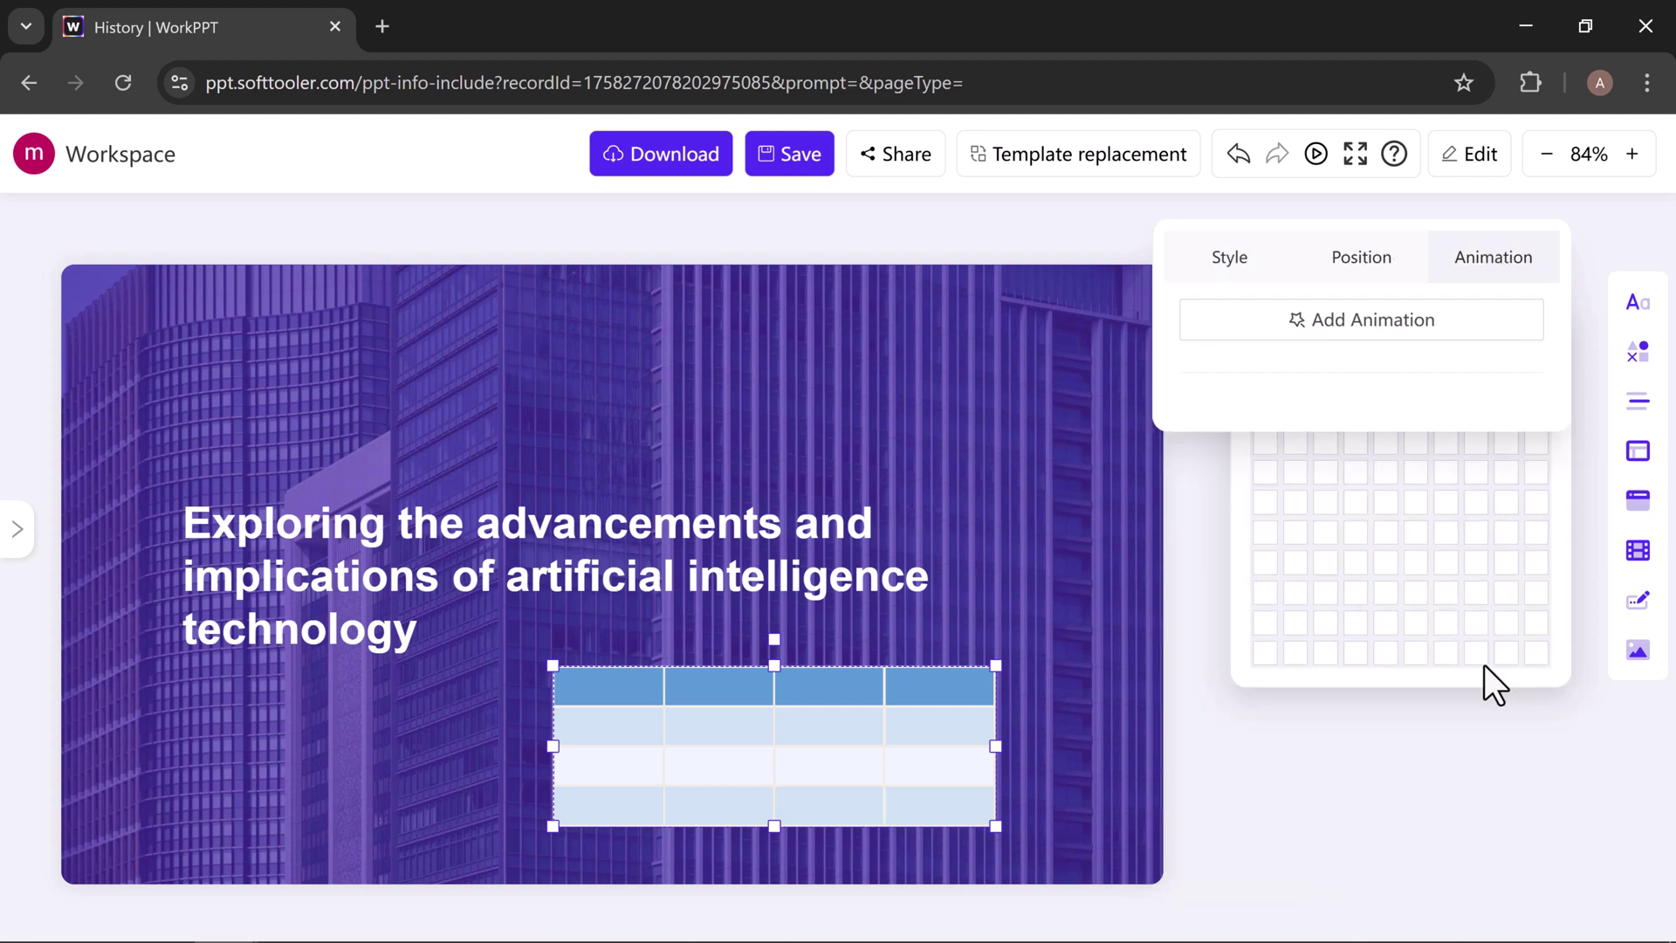
# Browse the logo and image options, cancelling the image, then delete the table
pyautogui.click(1639, 603)
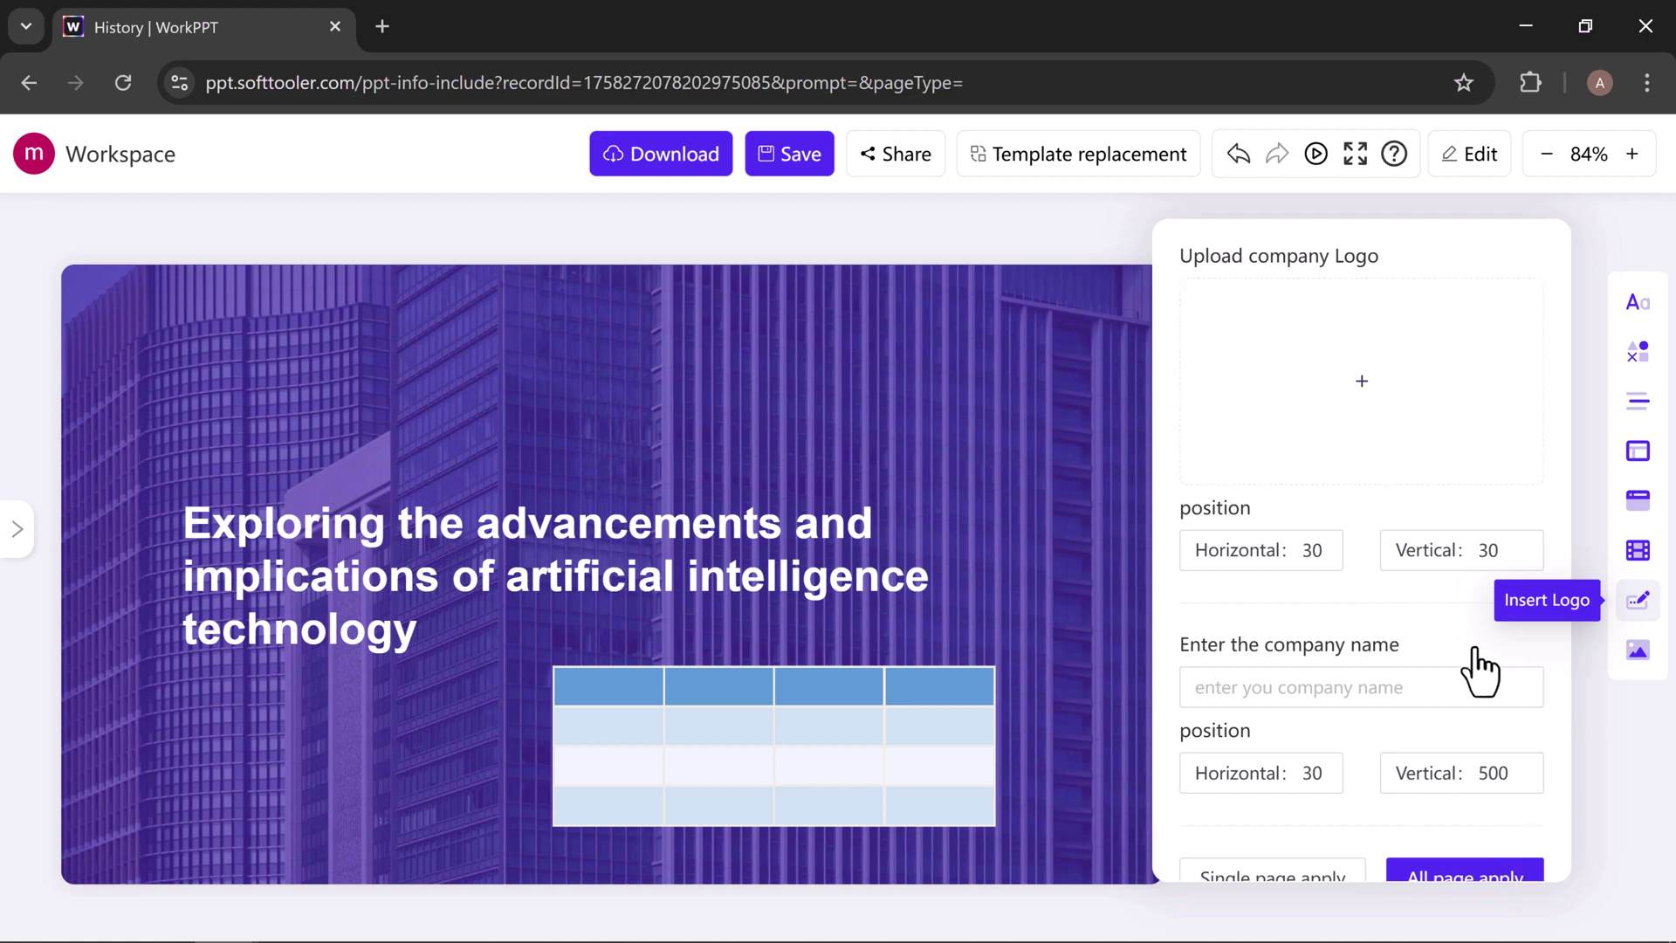
pyautogui.click(1638, 681)
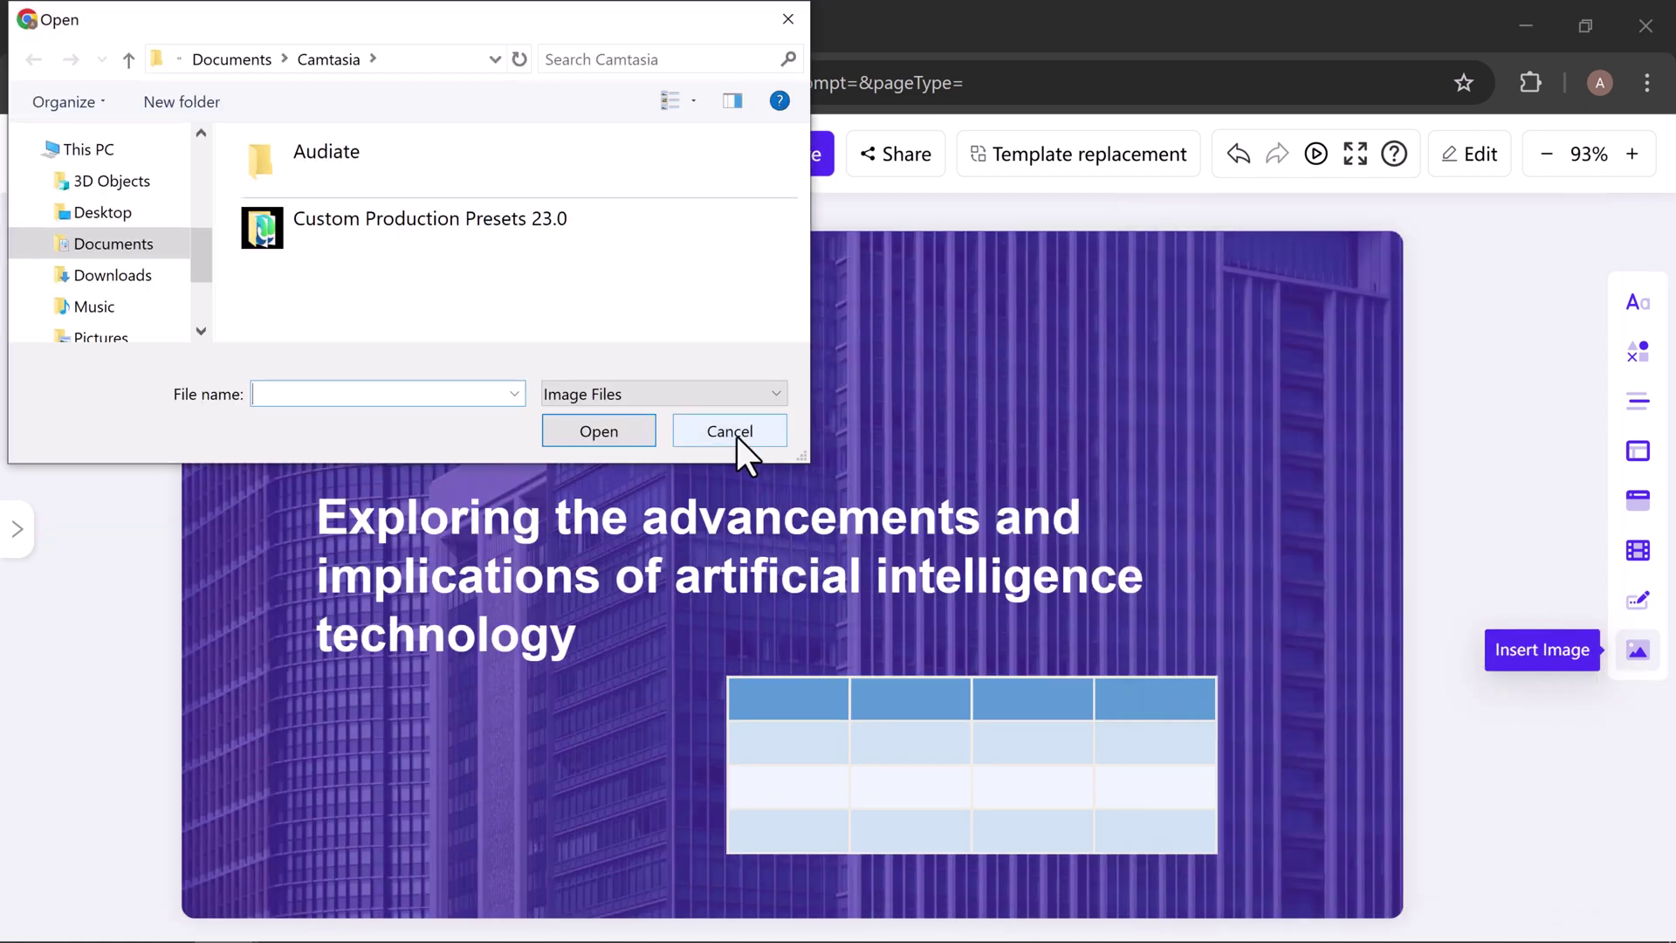
pyautogui.click(729, 433)
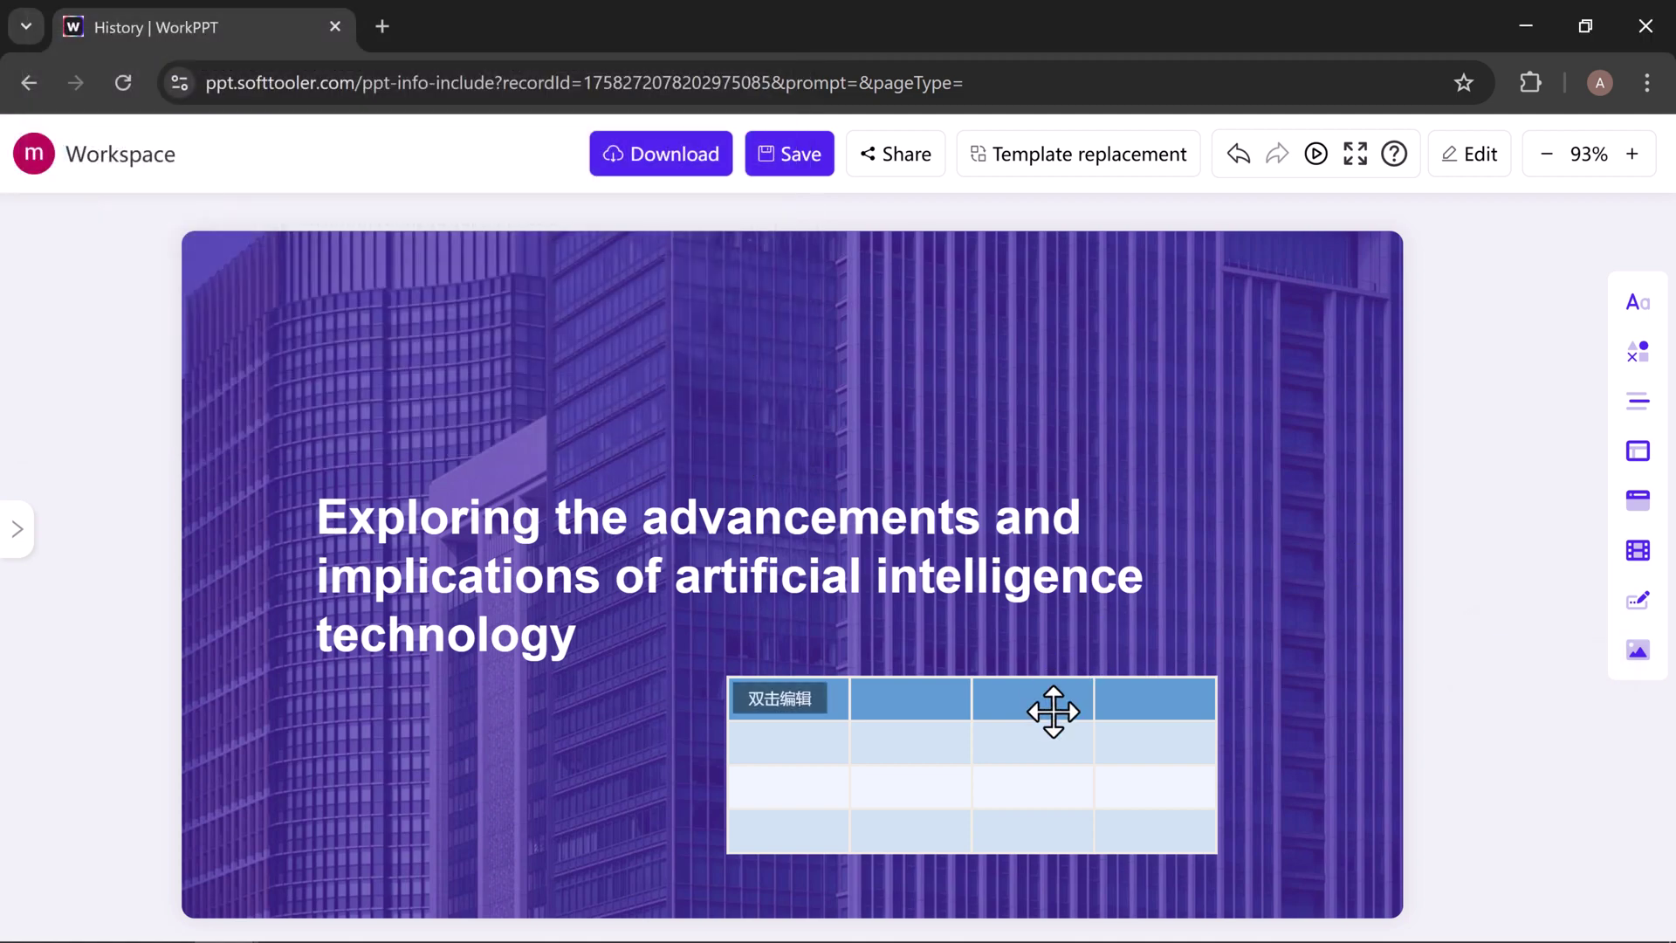
pyautogui.click(1055, 710)
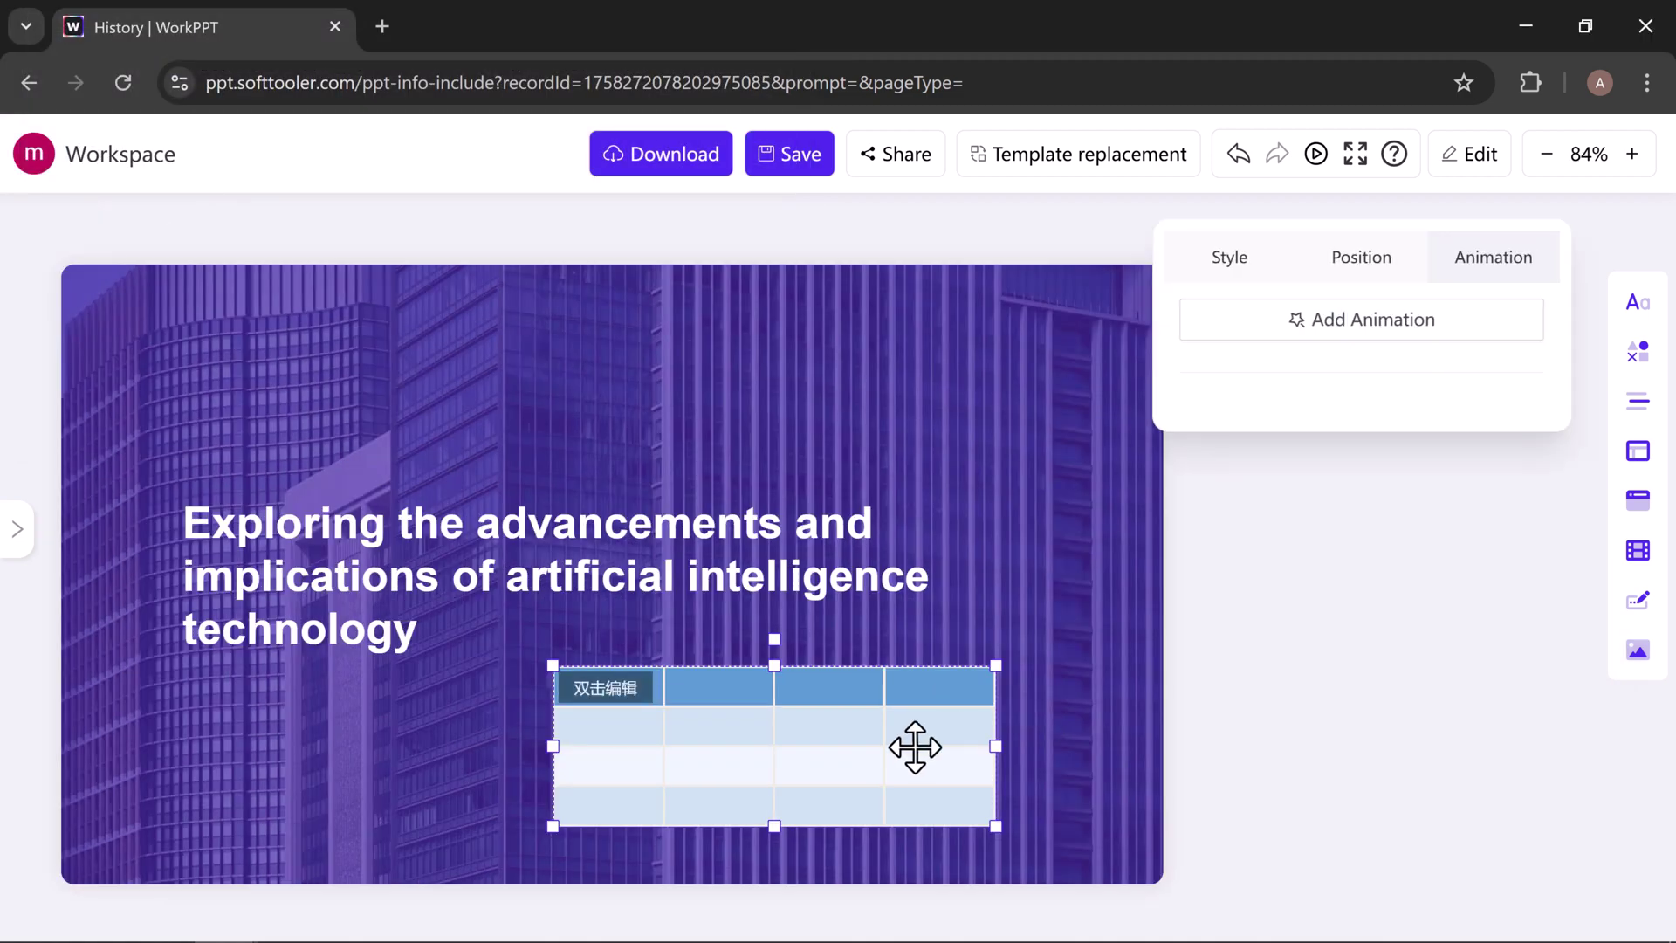
pyautogui.press('Delete')
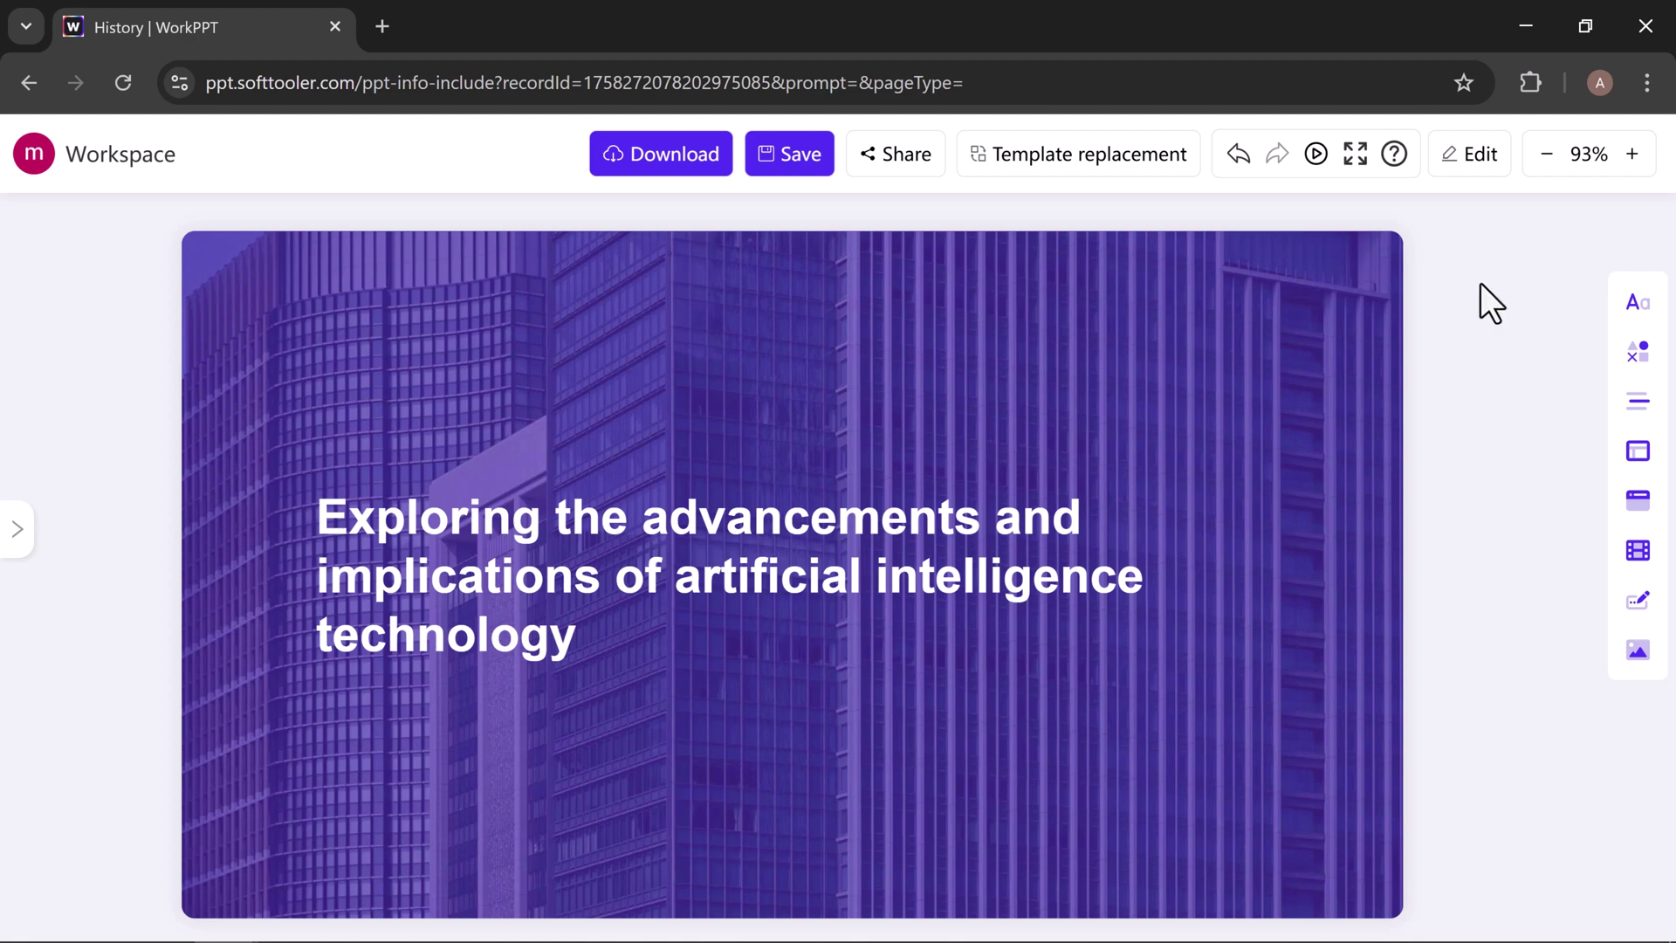
# Open the Edit dropdown to head back to the AI Slide page
pyautogui.click(1475, 187)
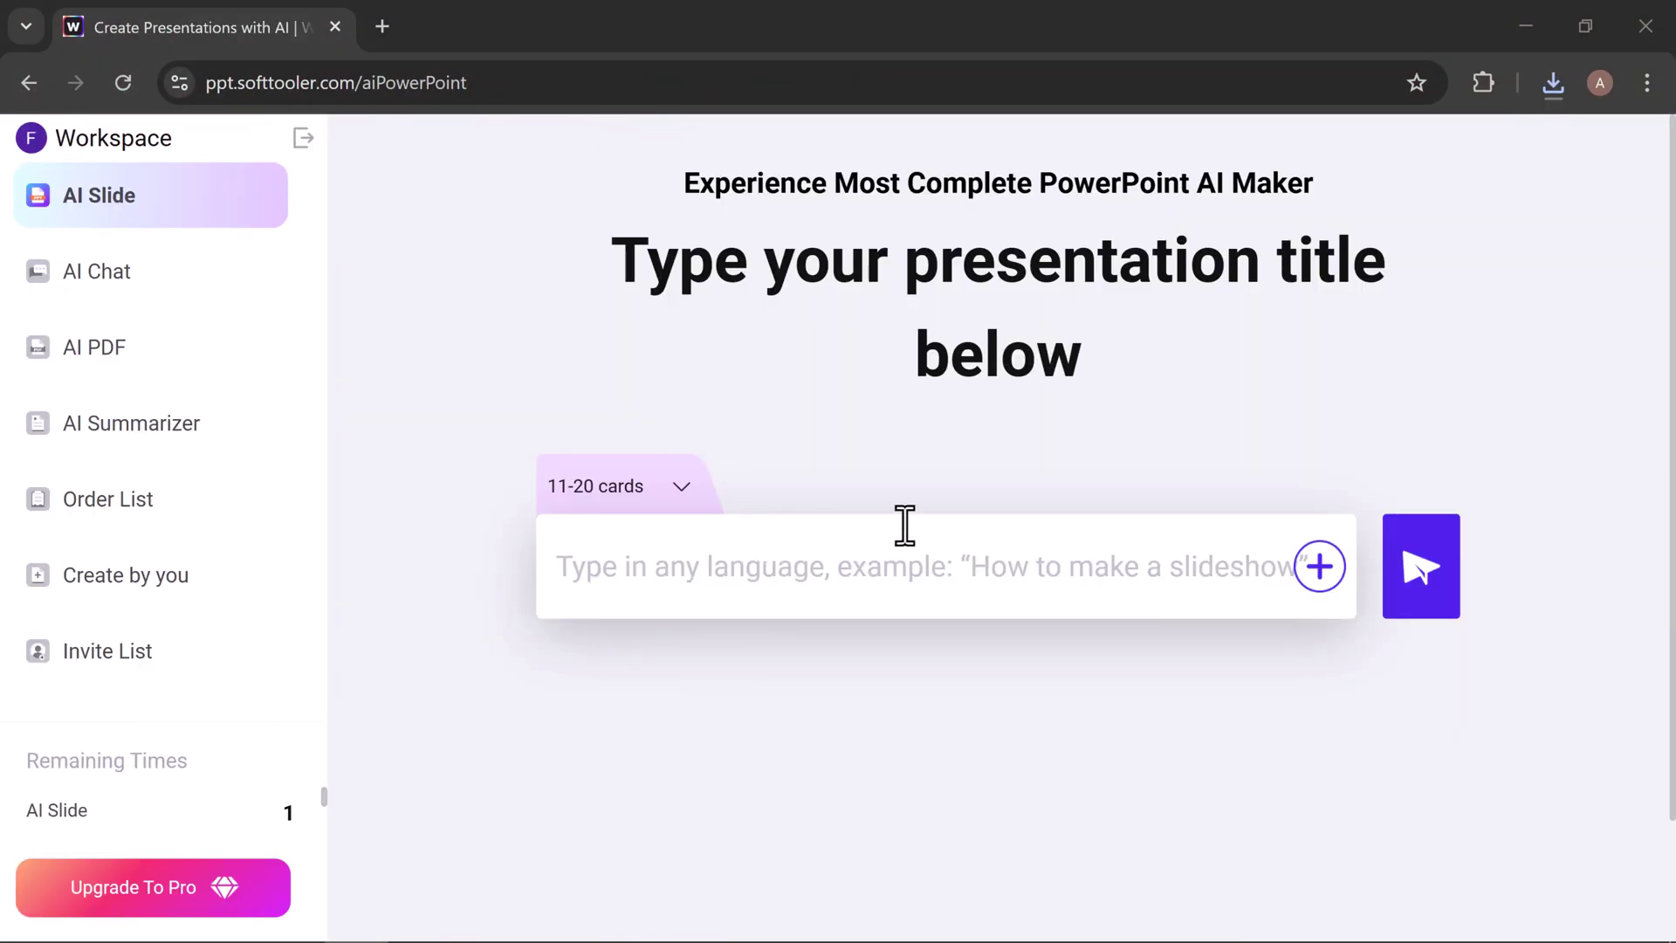
# Upload the COVID-19 home-care guidelines document, generate its 18-slide deck, and pick a template
pyautogui.click(1319, 580)
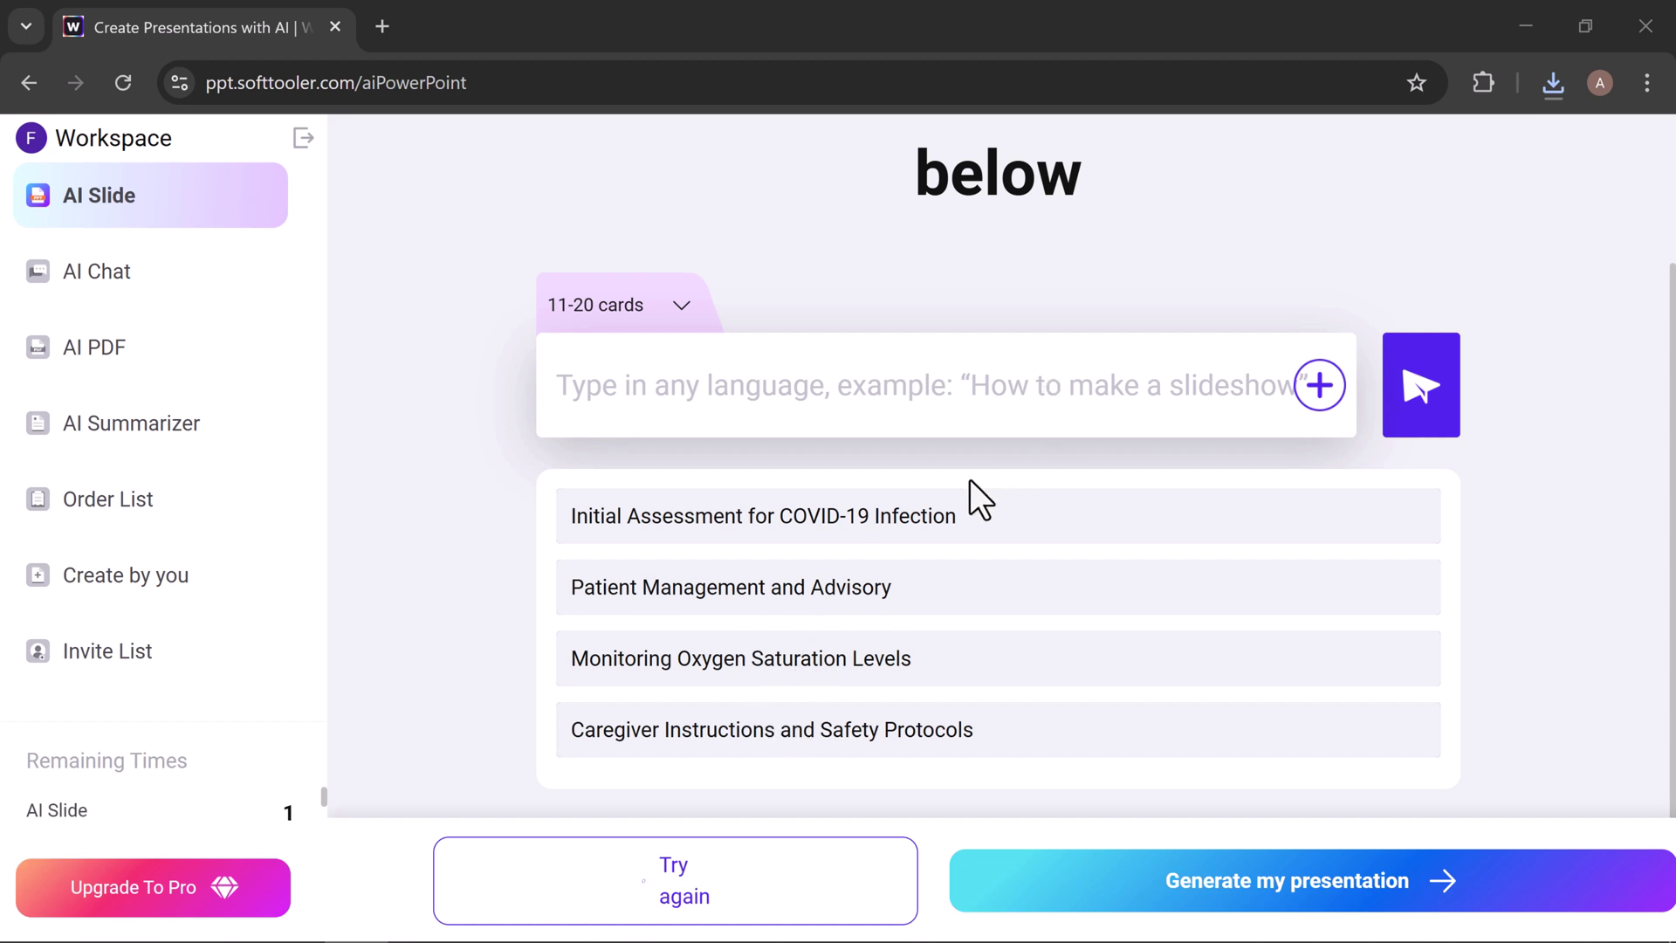
pyautogui.click(939, 506)
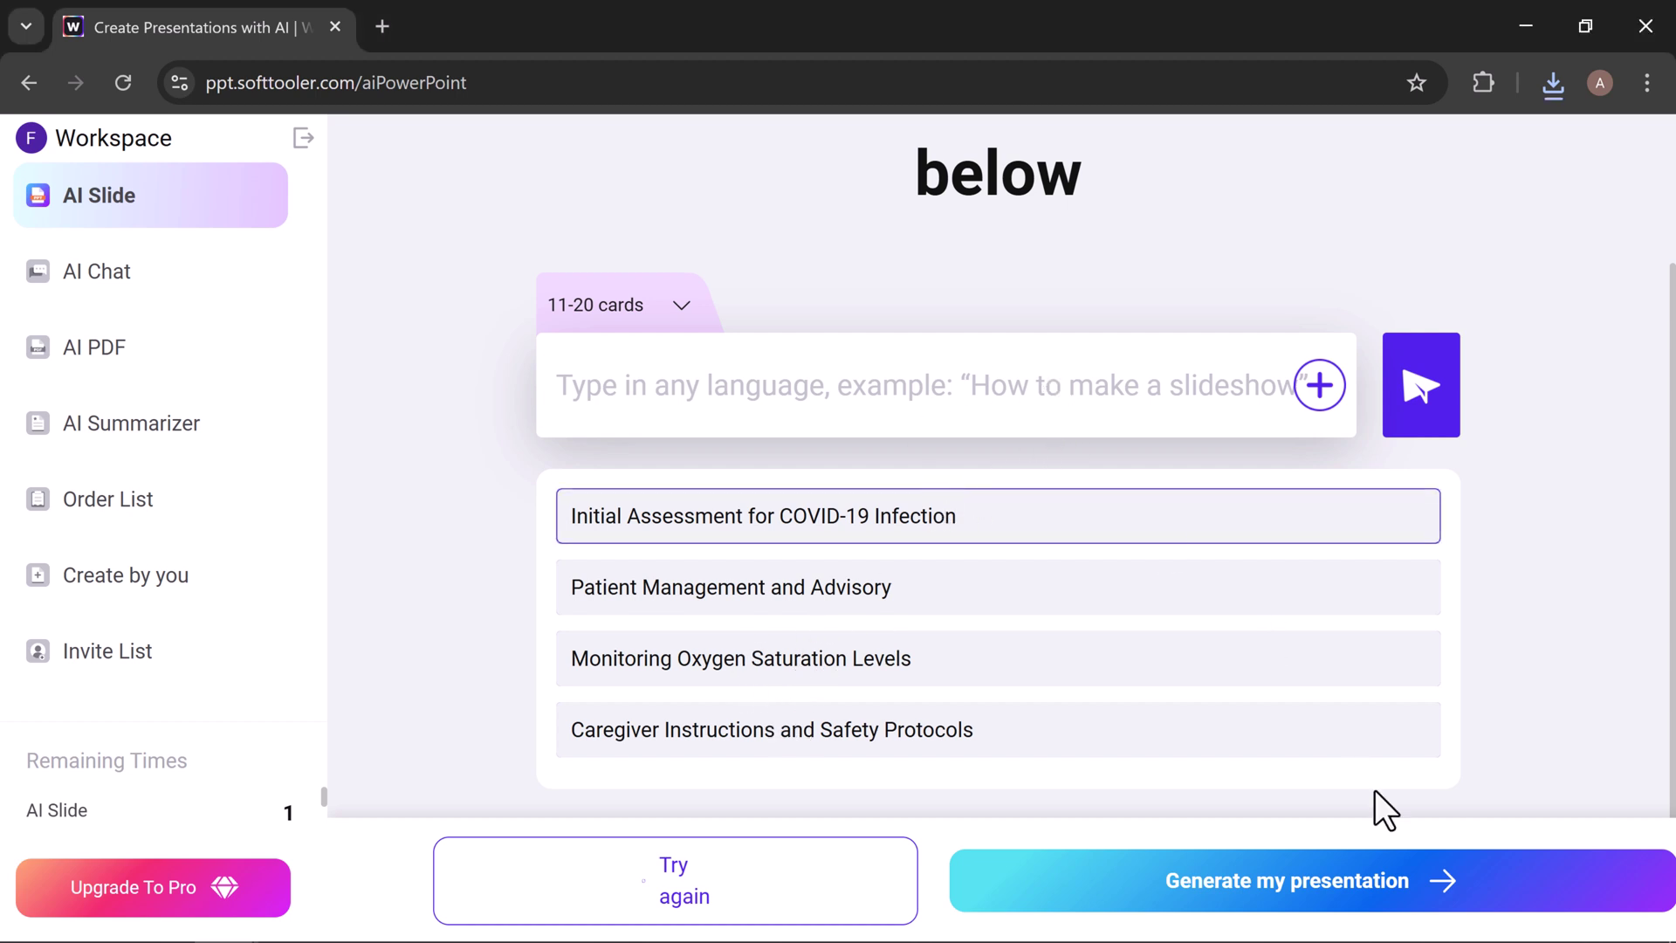
pyautogui.click(1318, 899)
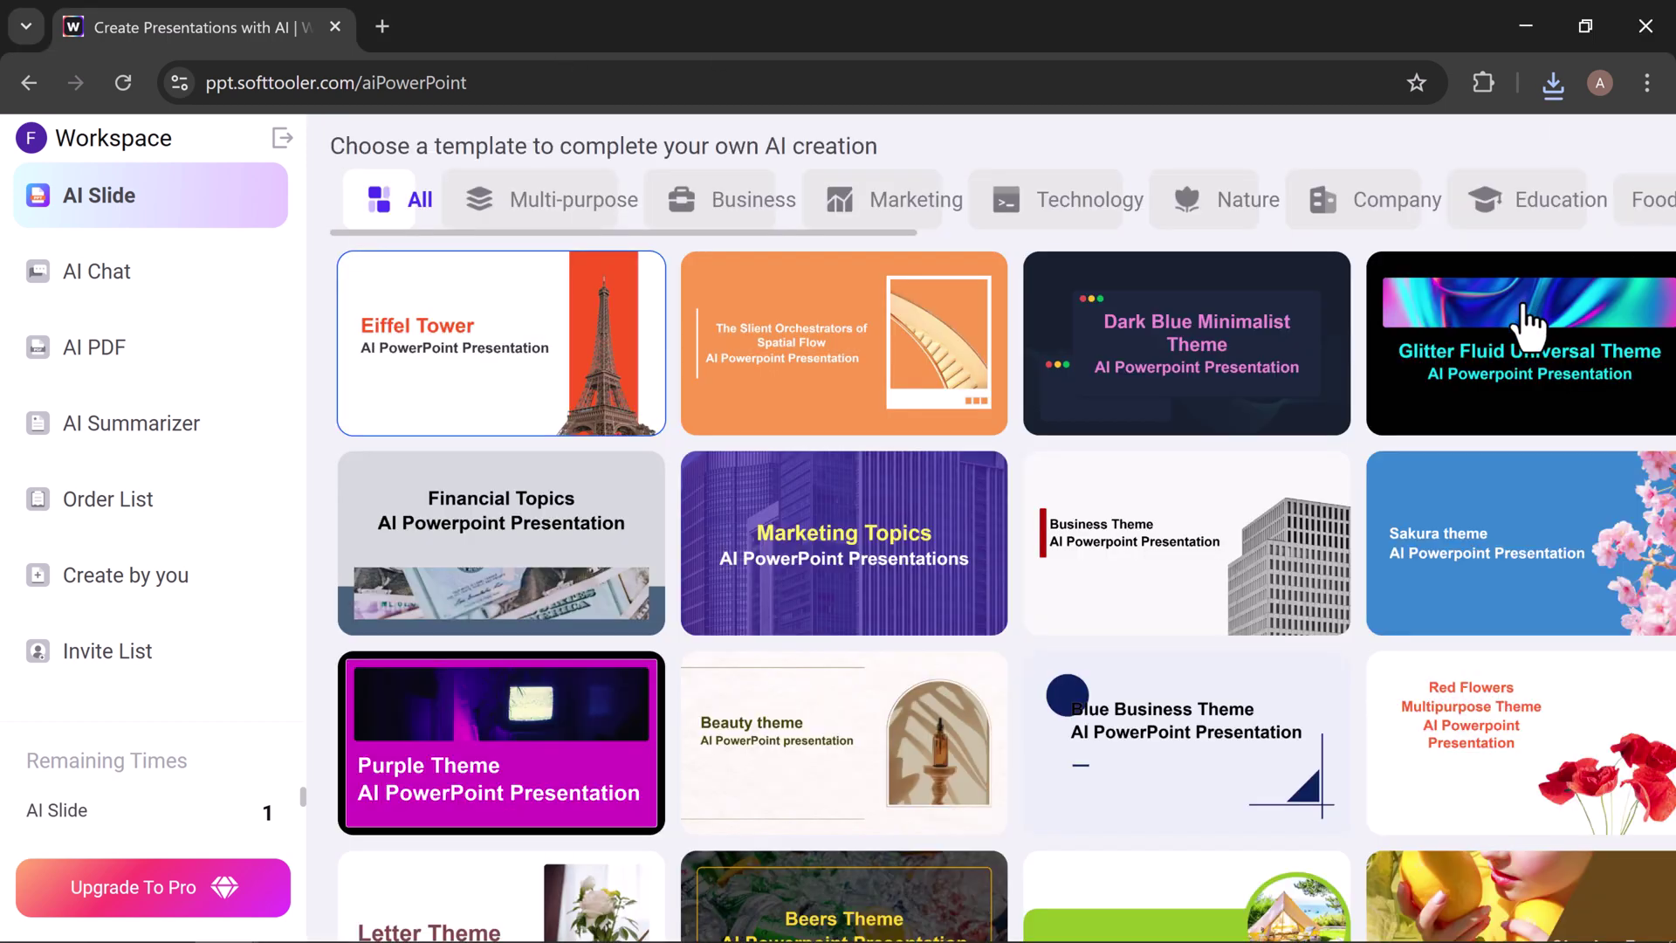
pyautogui.click(1529, 325)
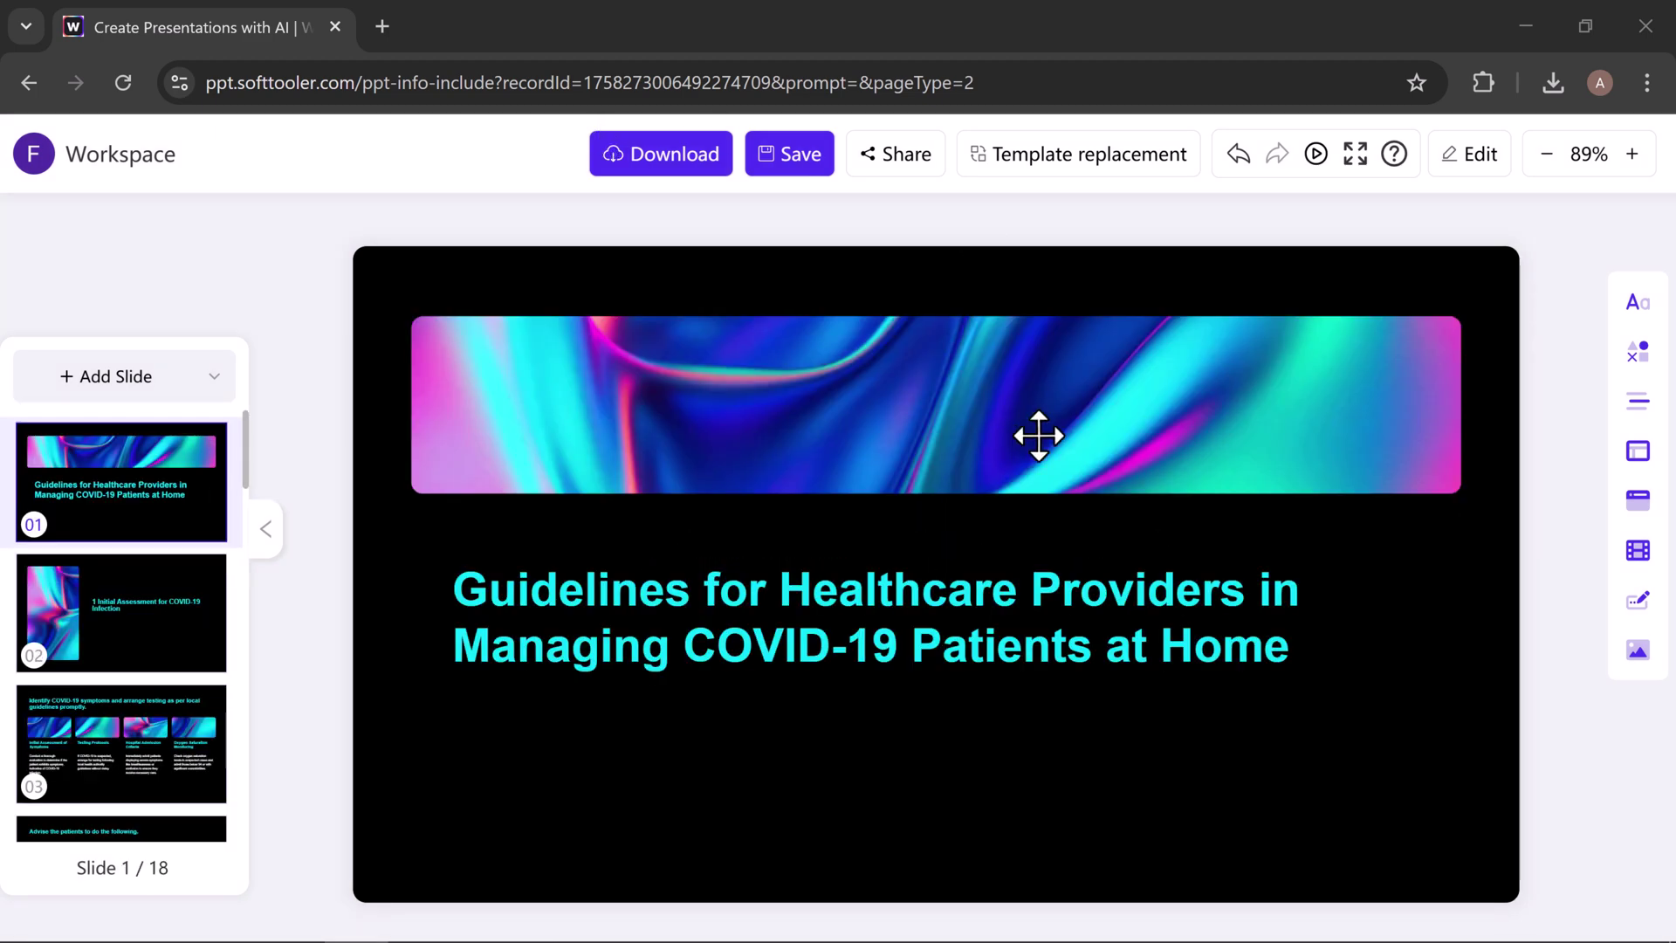
# Browse the COVID-19 deck slide by slide from the title slide onward to slide 12
pyautogui.click(142, 517)
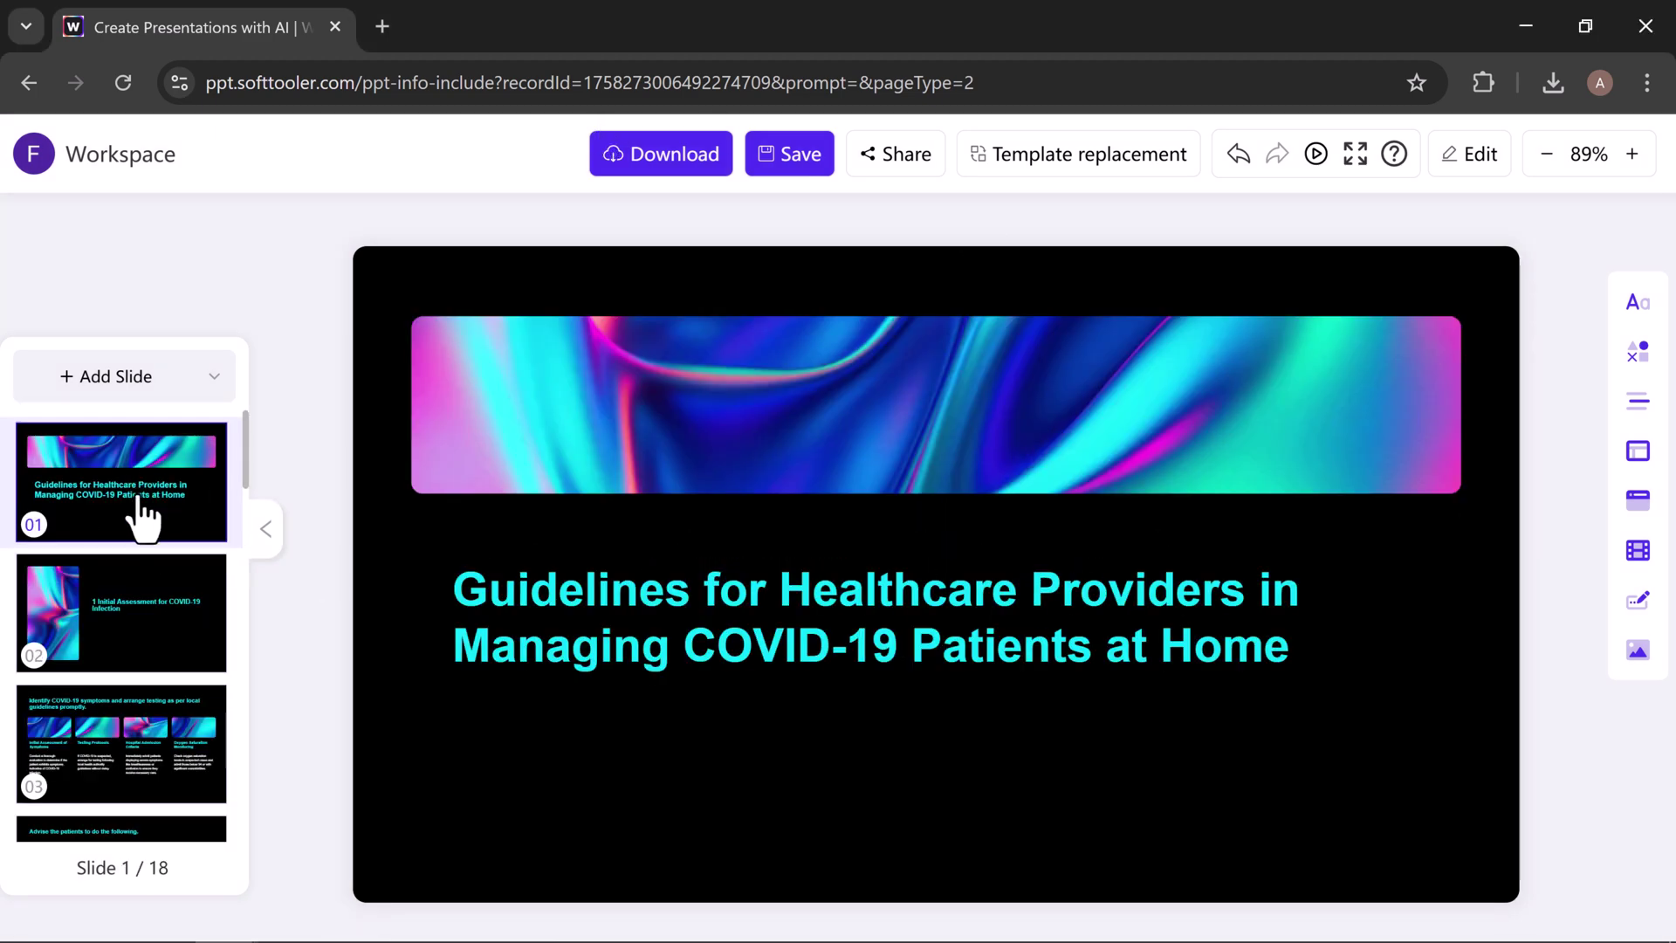
pyautogui.press('Down')
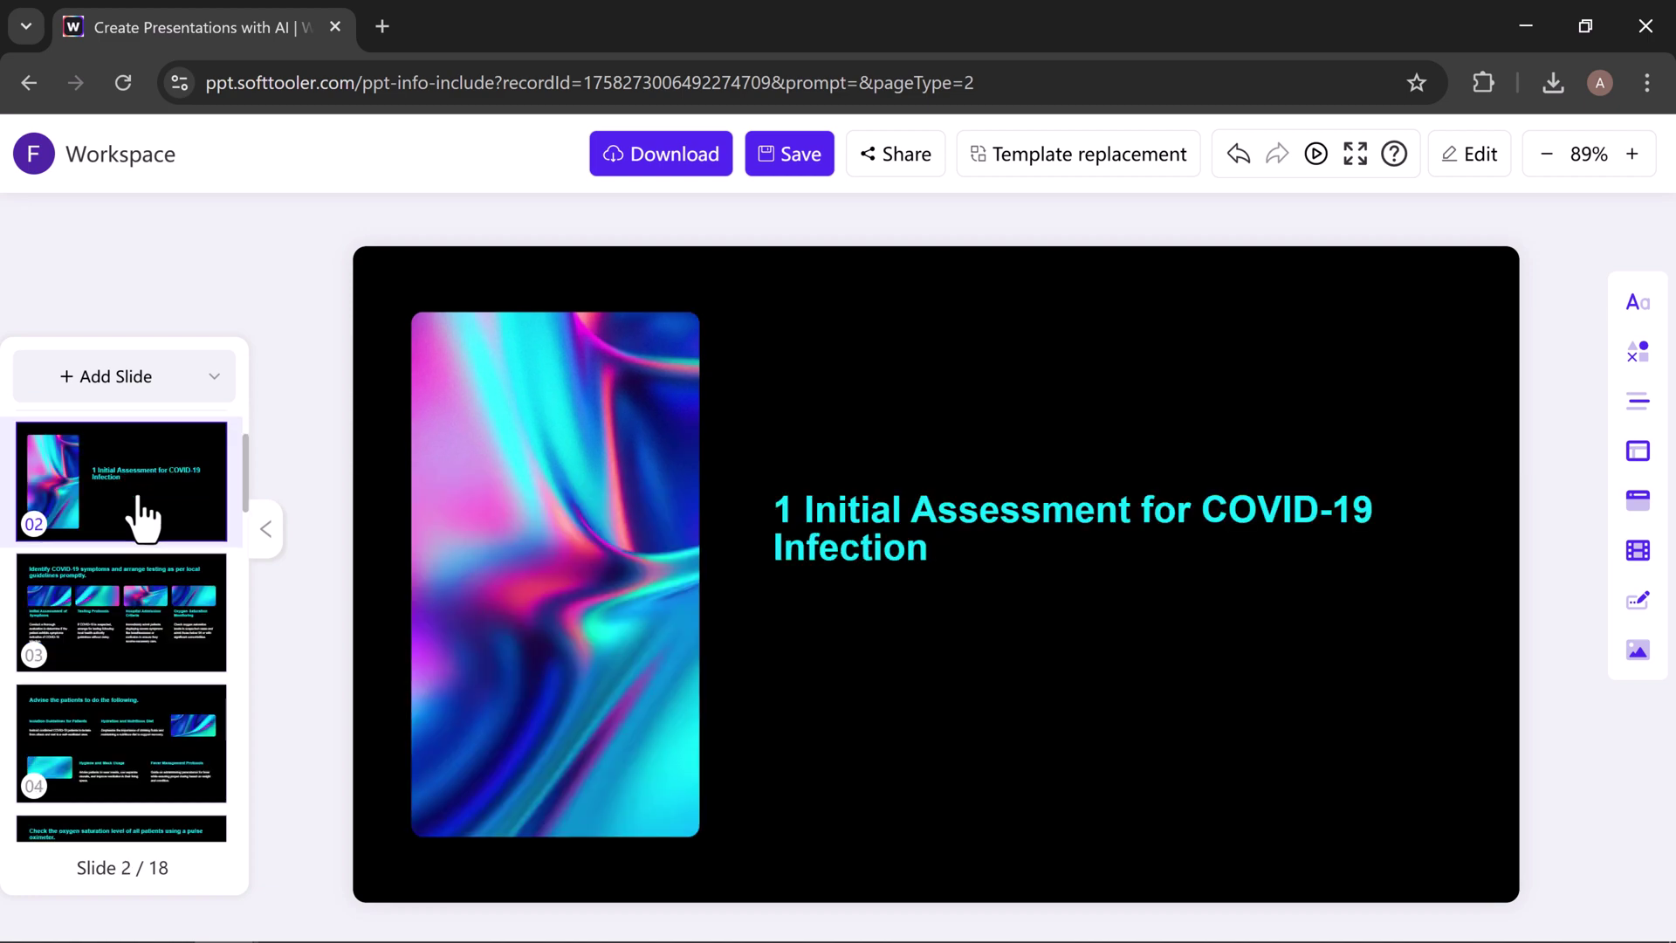
pyautogui.press('Down')
pyautogui.press('Down')
pyautogui.press('Down')
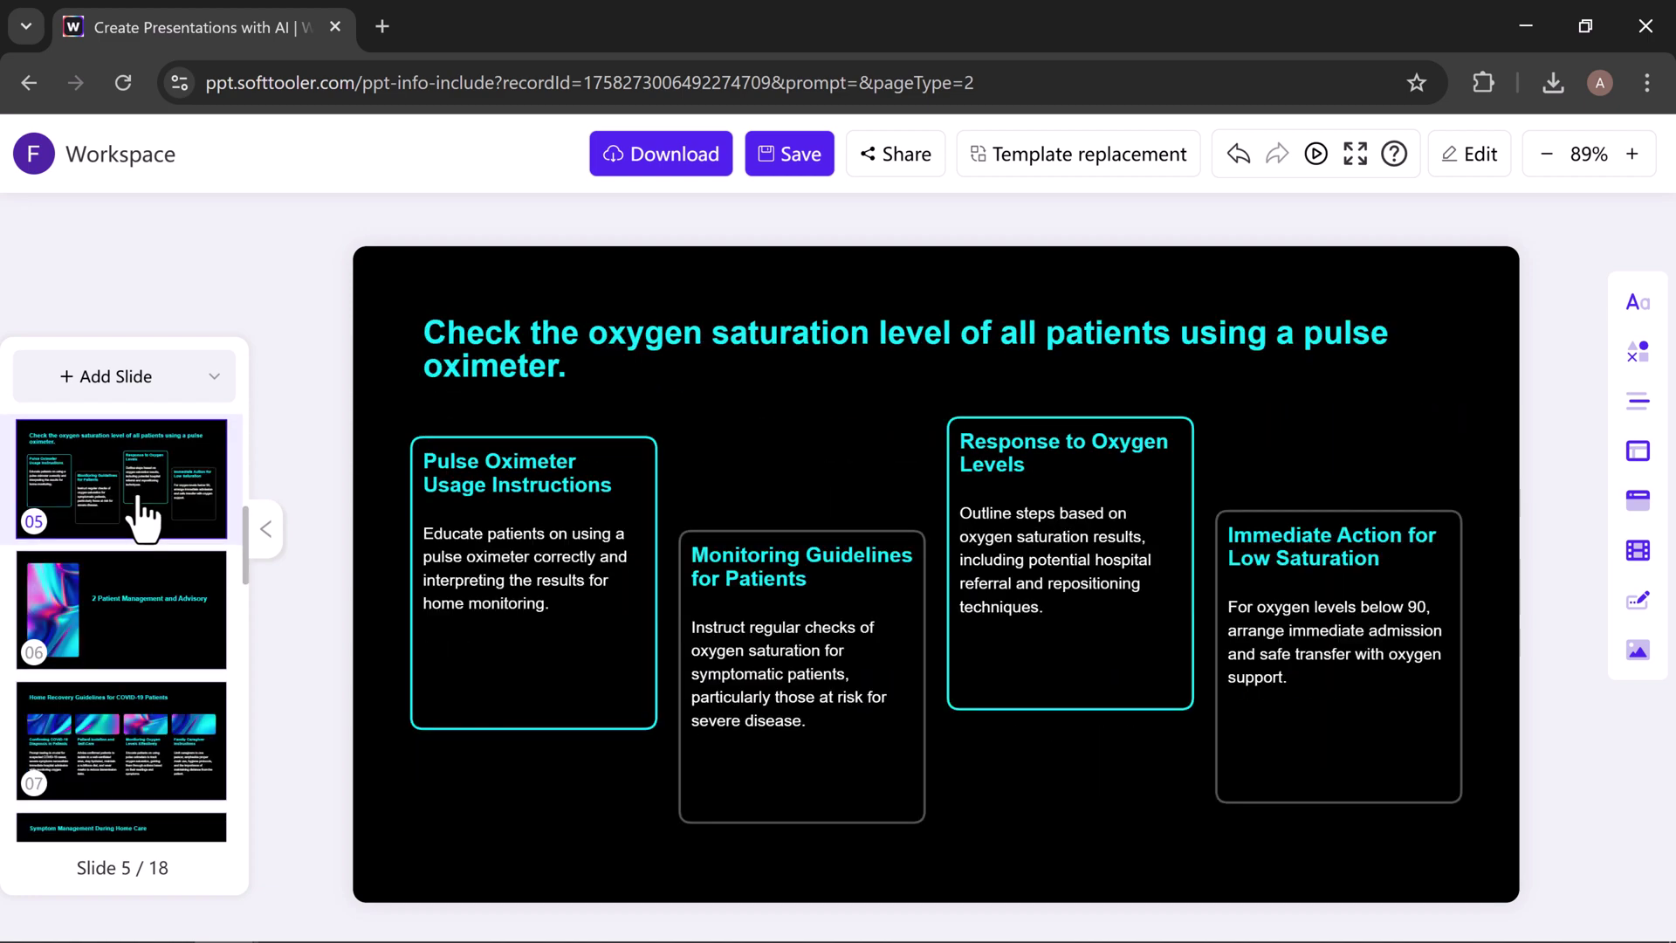
pyautogui.press('Down')
pyautogui.press('Down')
pyautogui.press('Down')
pyautogui.press('Down')
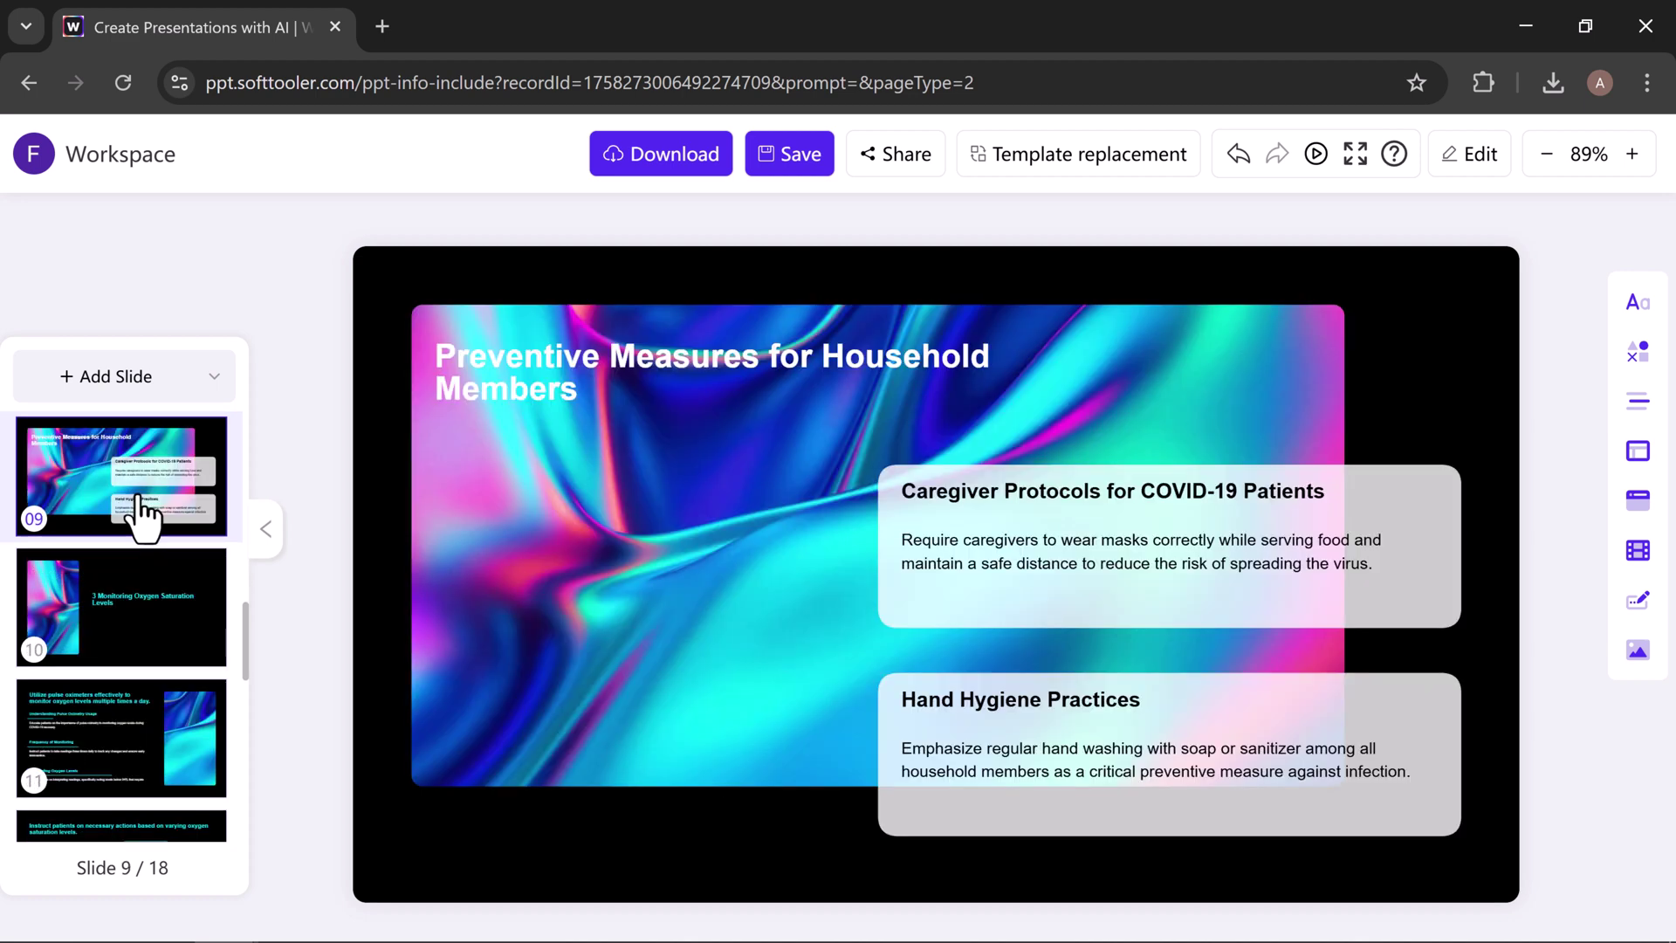
pyautogui.press('Down')
pyautogui.press('Down')
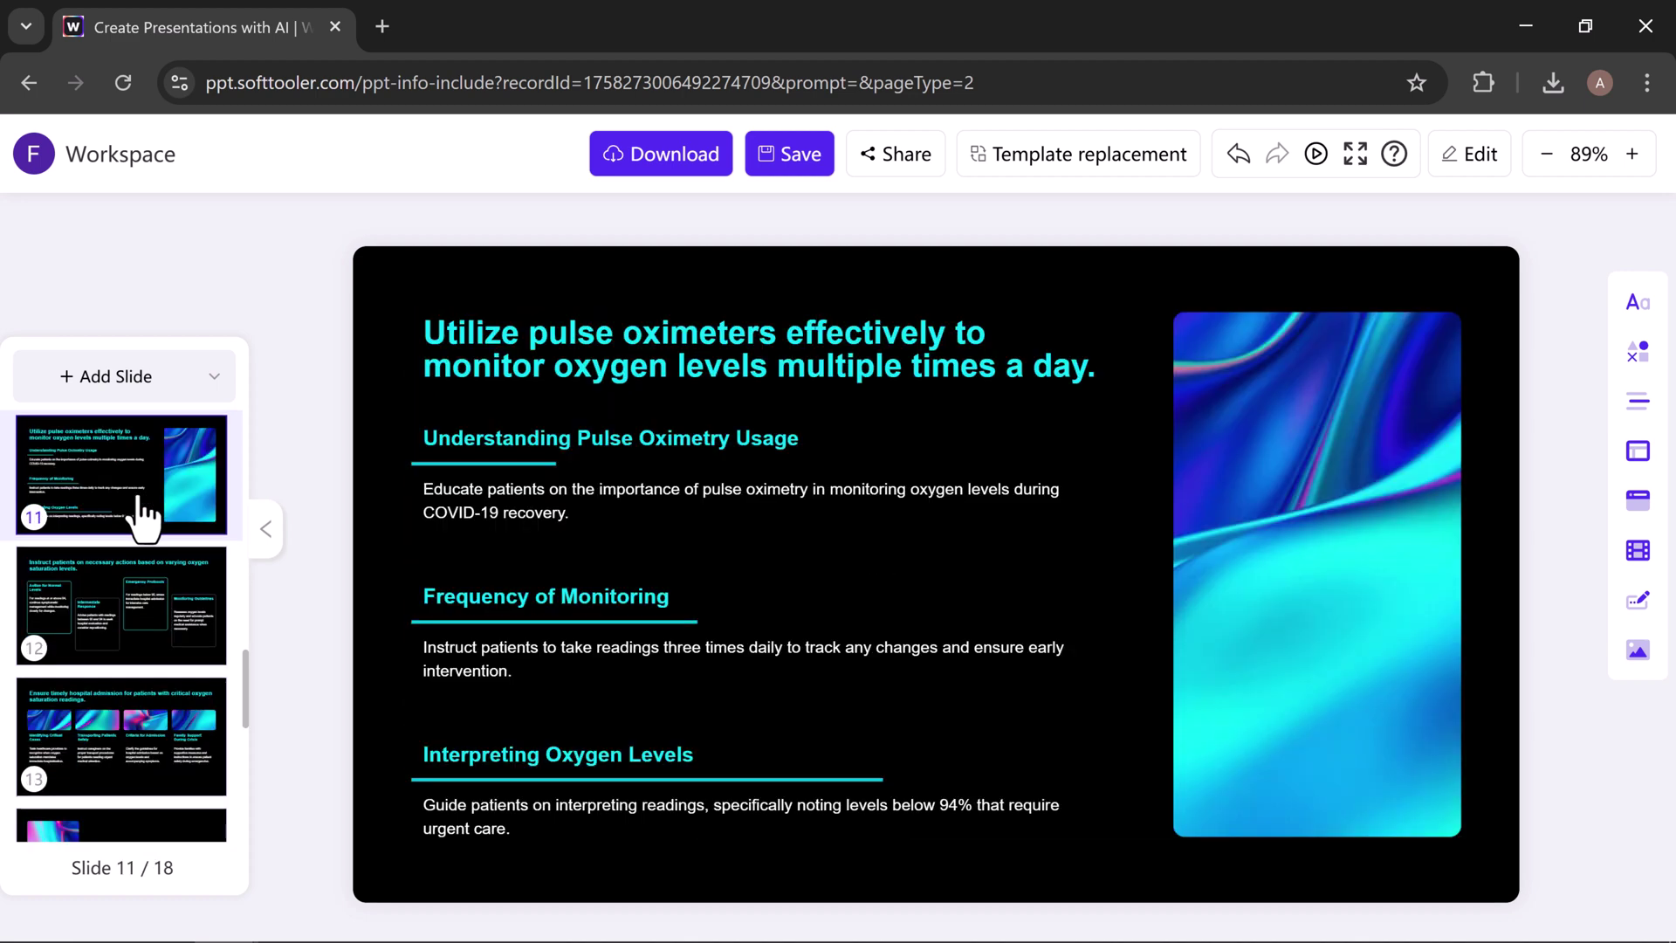
pyautogui.press('Down')
pyautogui.press('Down')
pyautogui.press('Down')
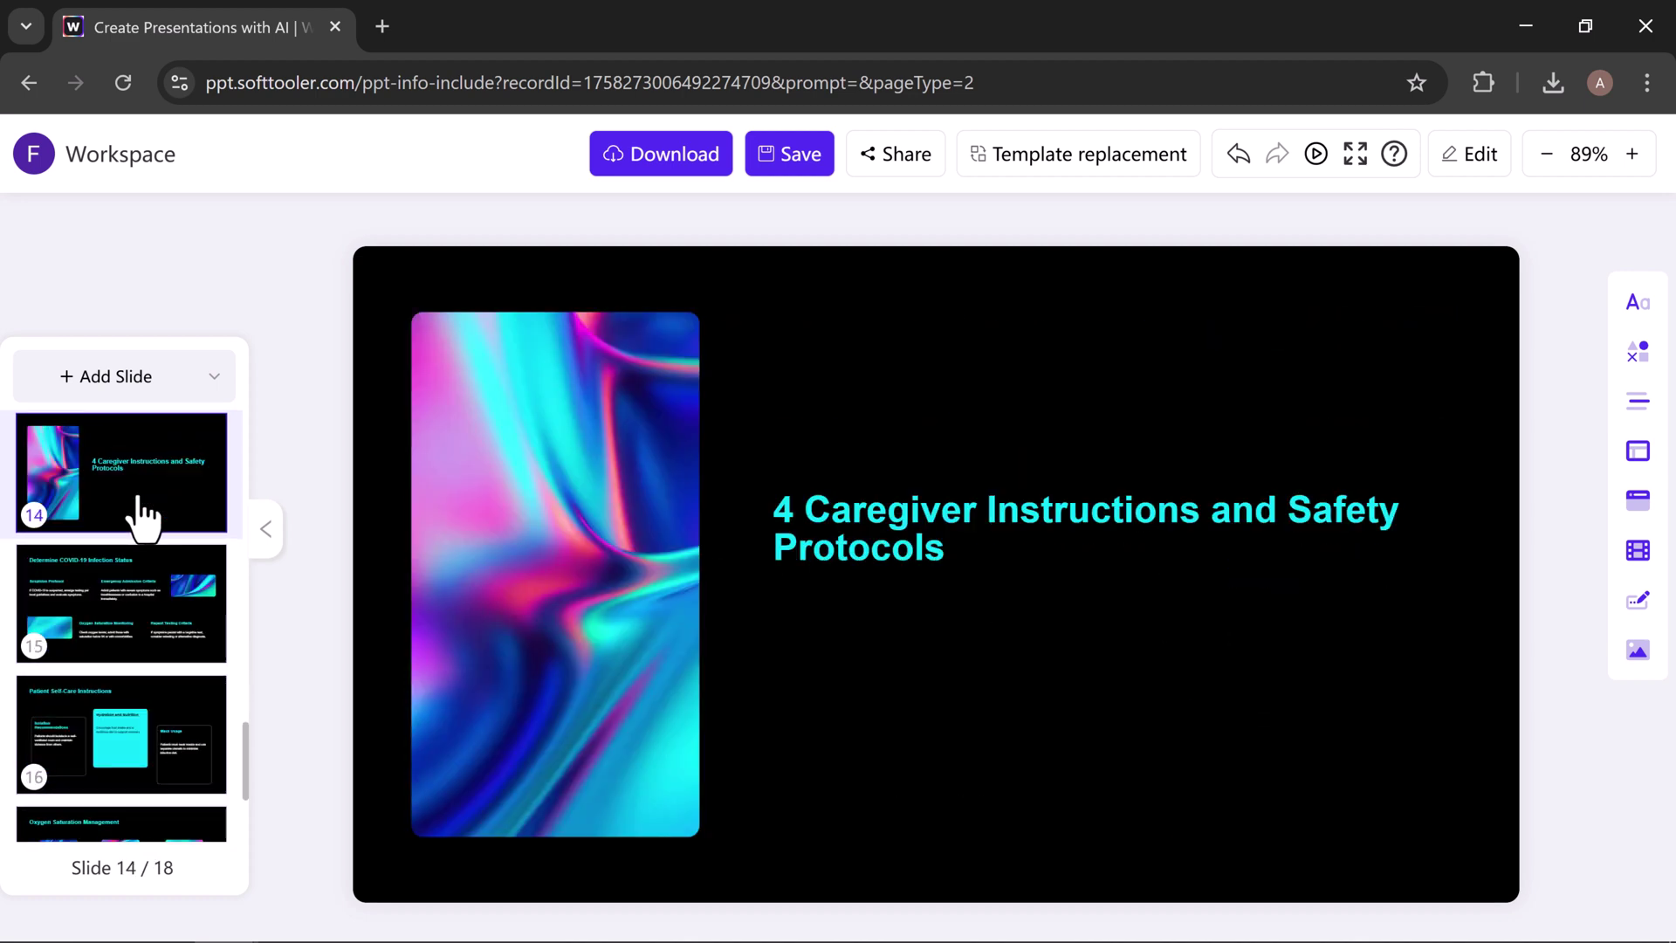
pyautogui.press('Down')
pyautogui.press('Down')
pyautogui.press('Down')
pyautogui.press('Down')
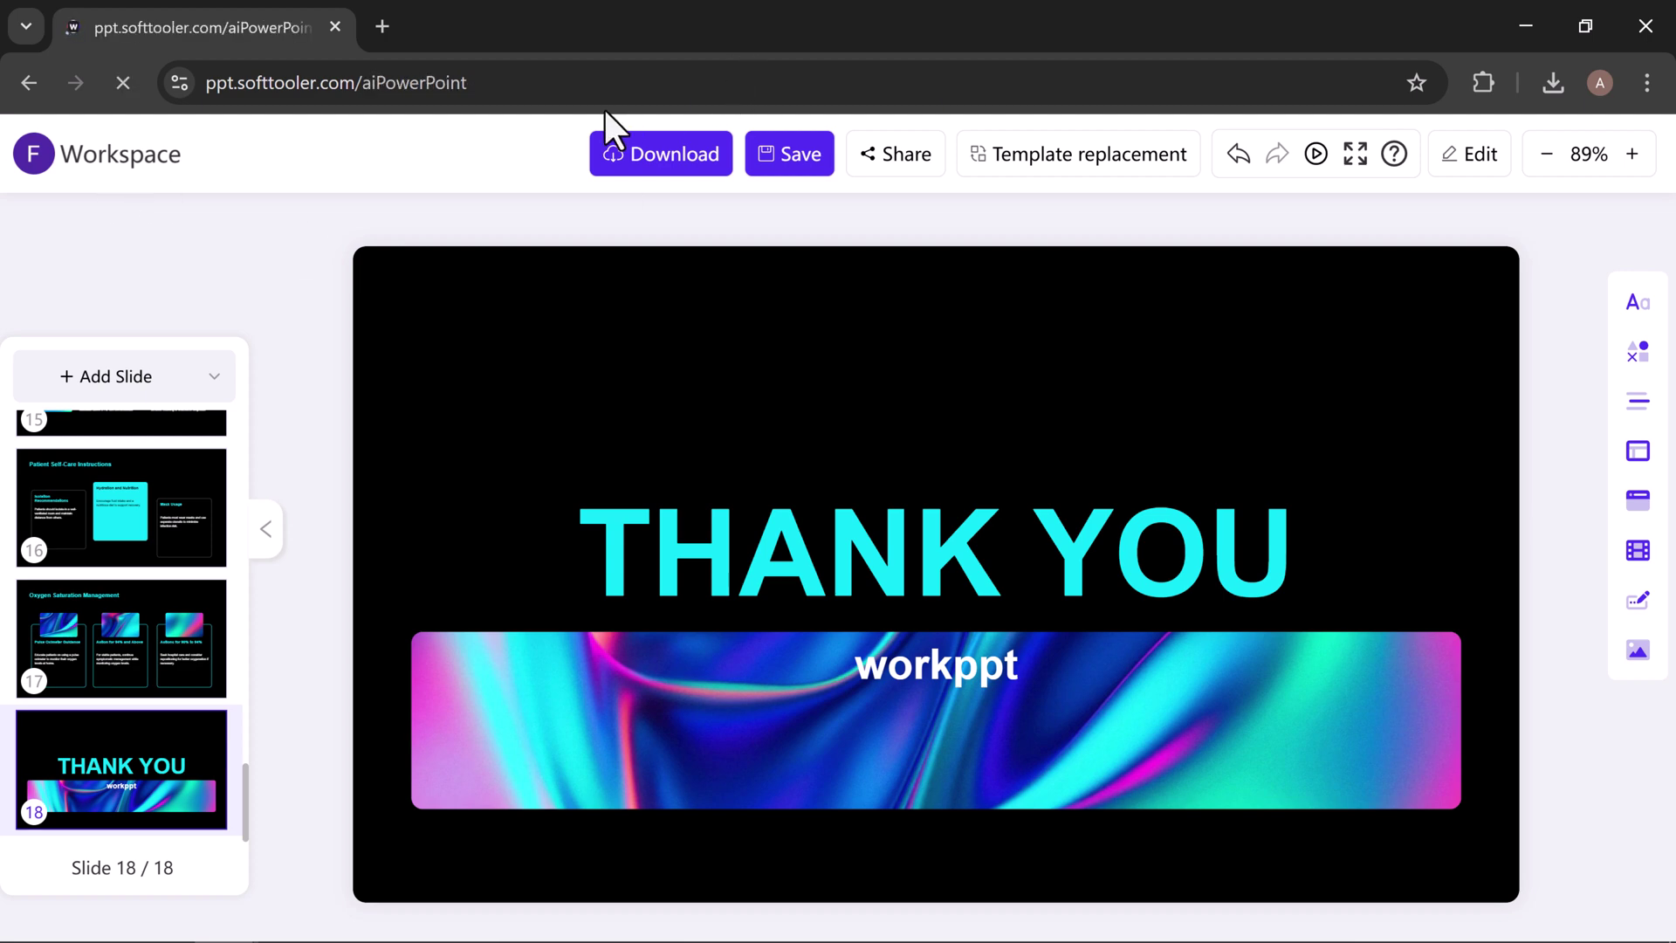
pyautogui.scroll(-2, 847, 309)
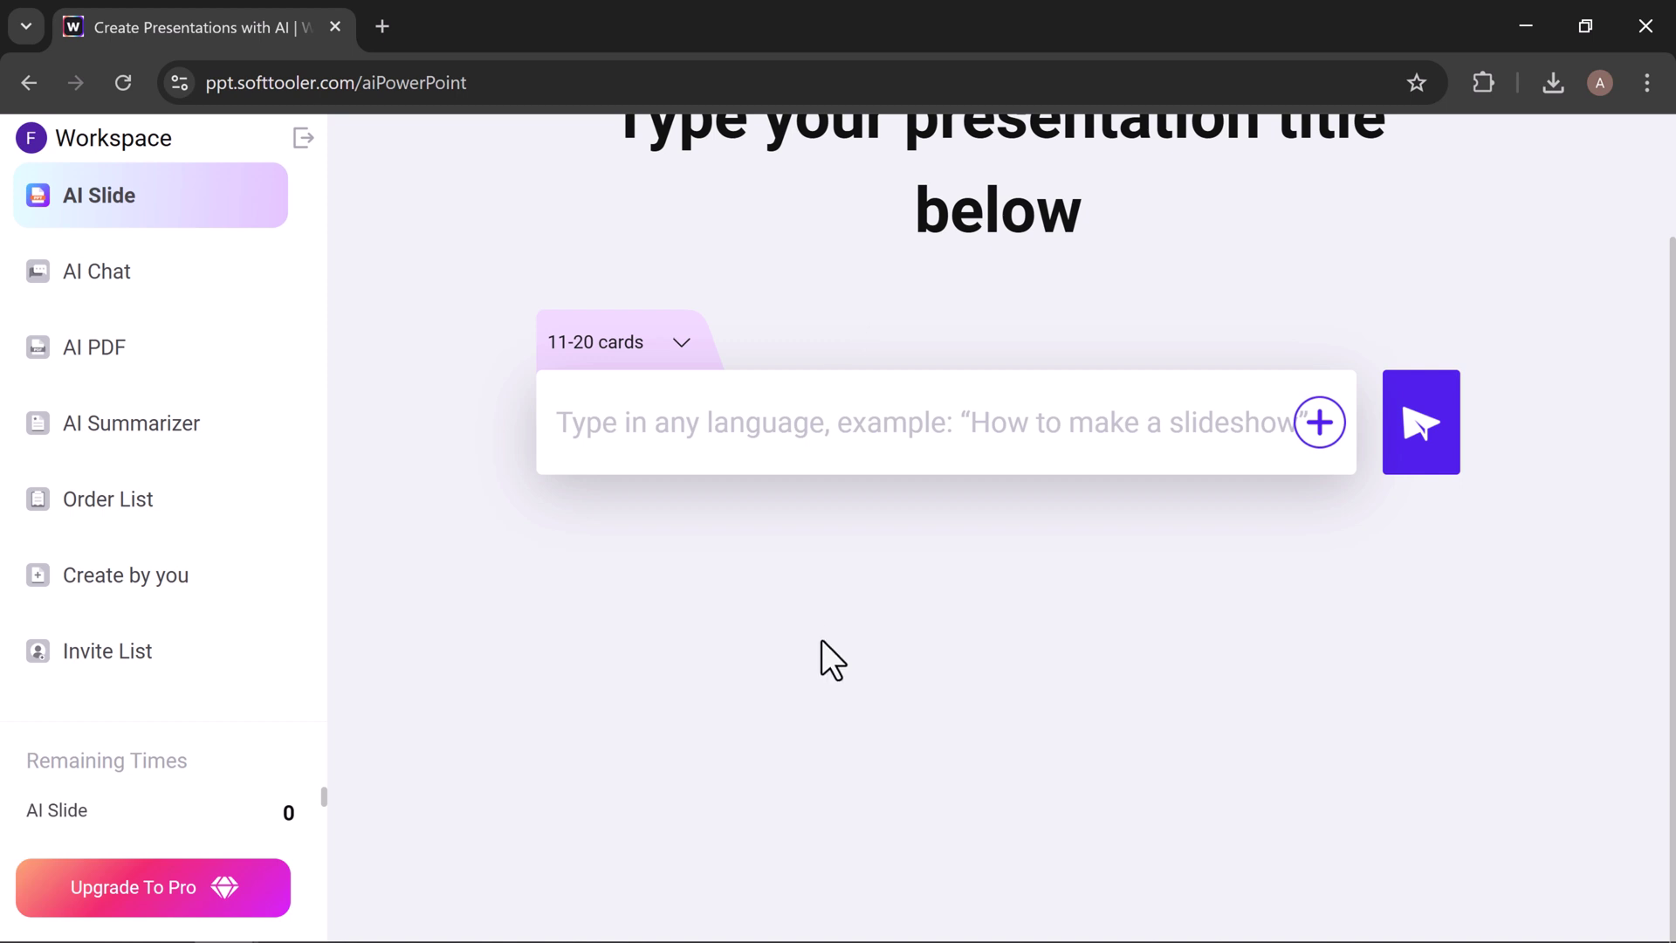
pyautogui.scroll(2, 821, 641)
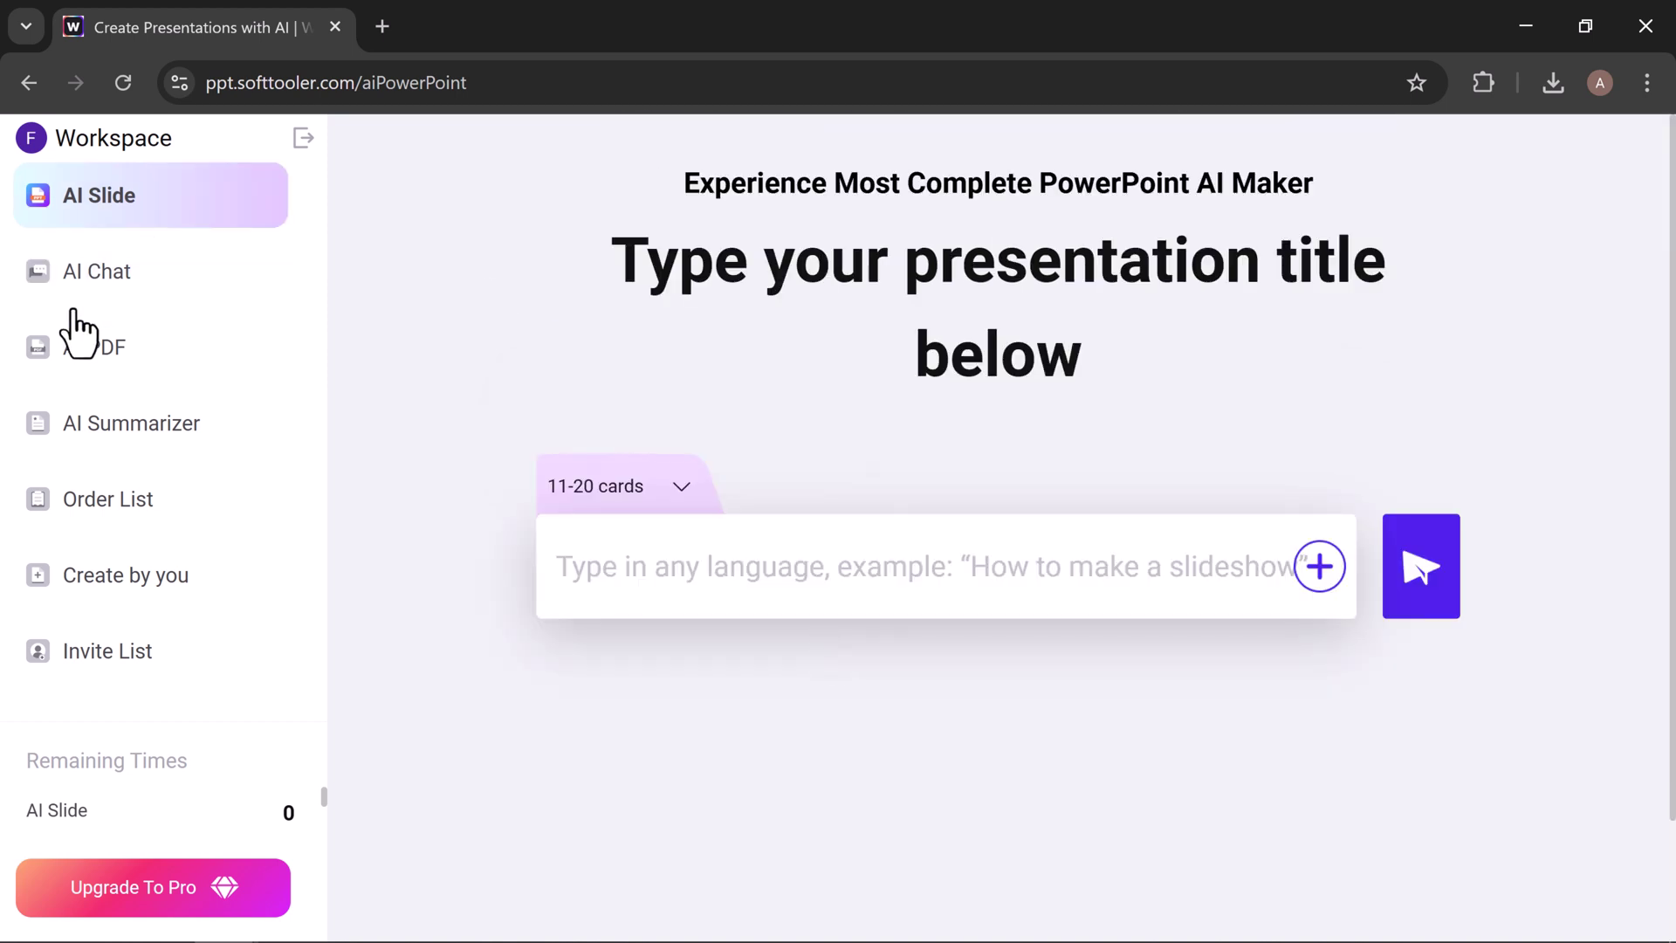
pyautogui.click(131, 595)
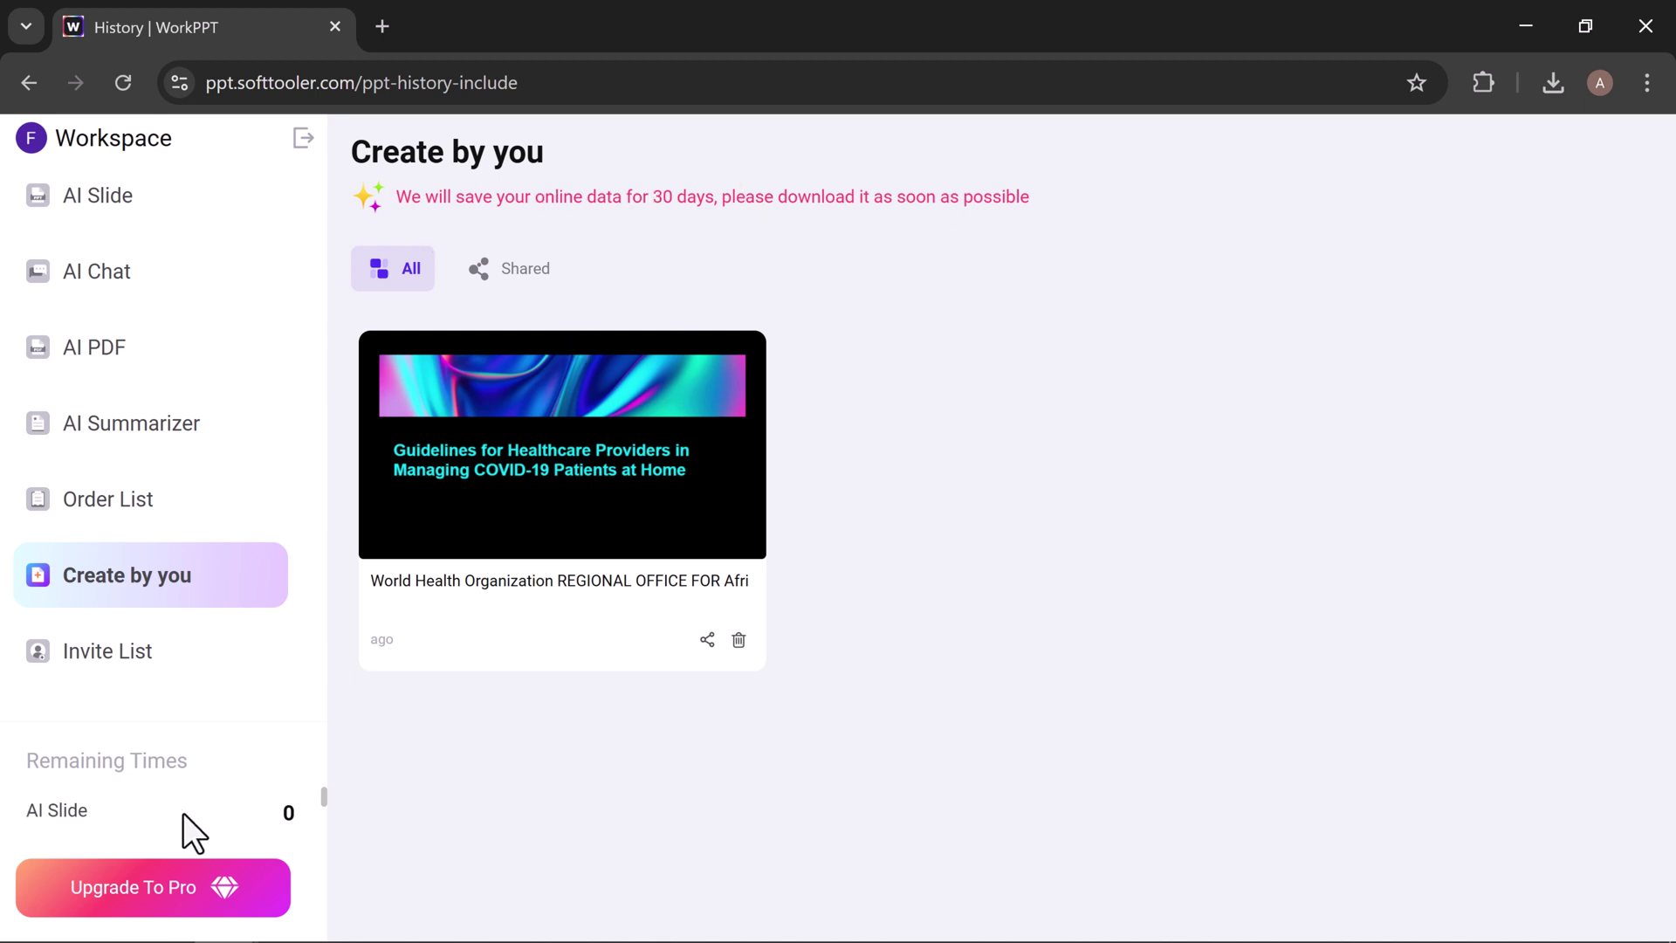
pyautogui.click(120, 685)
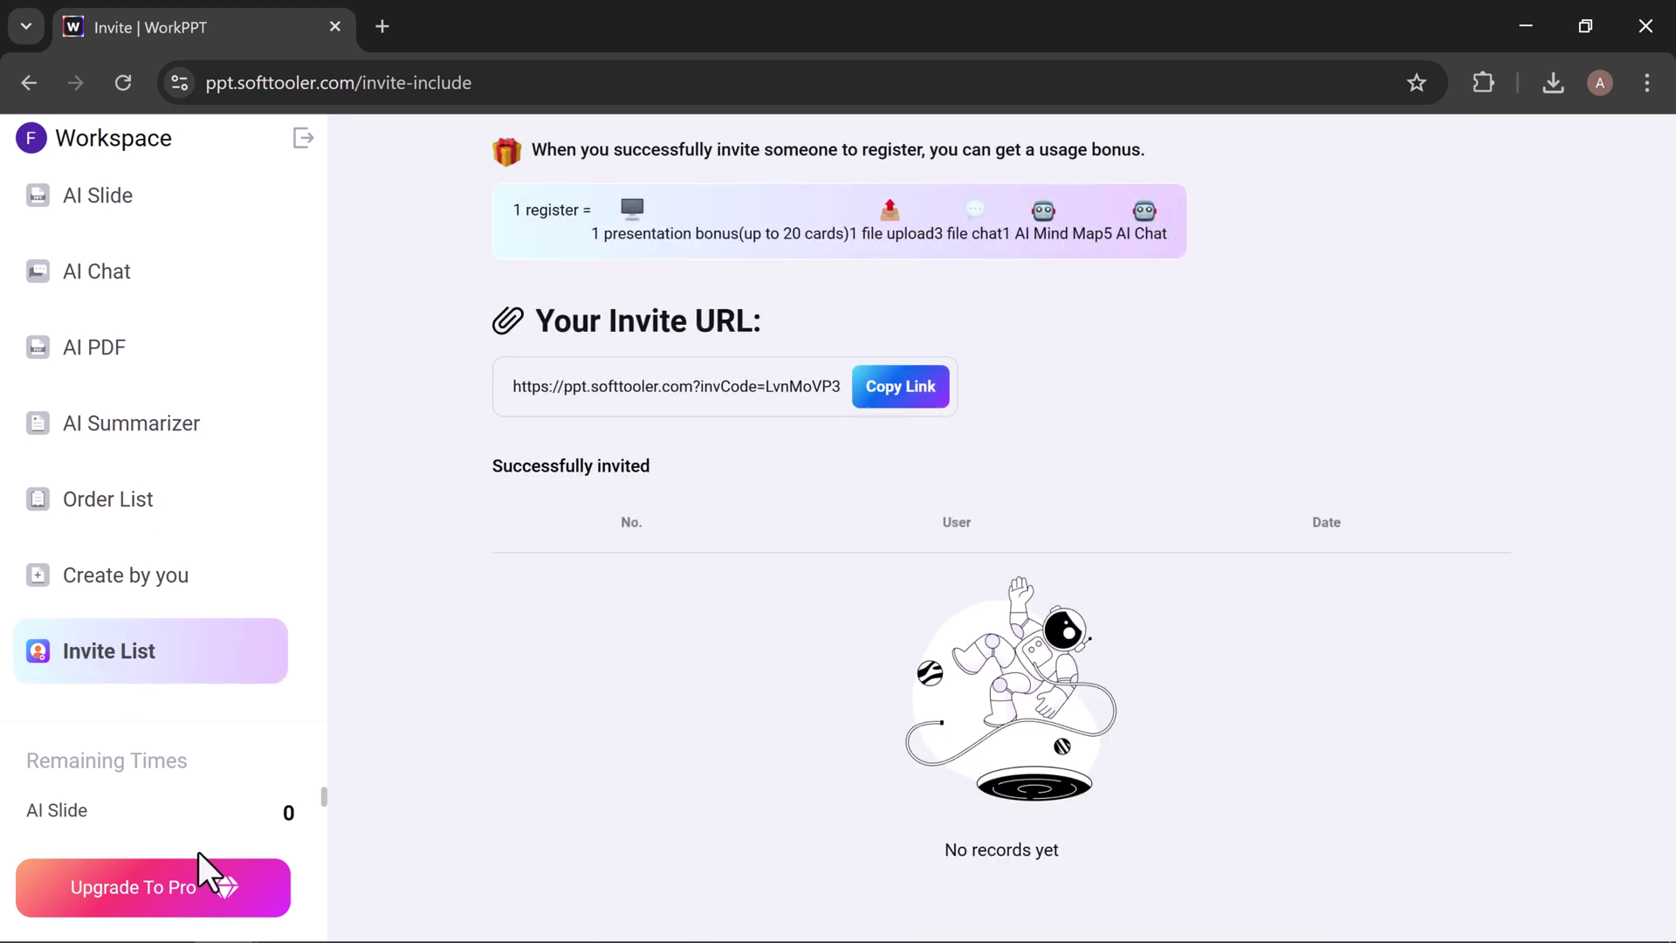
pyautogui.click(105, 210)
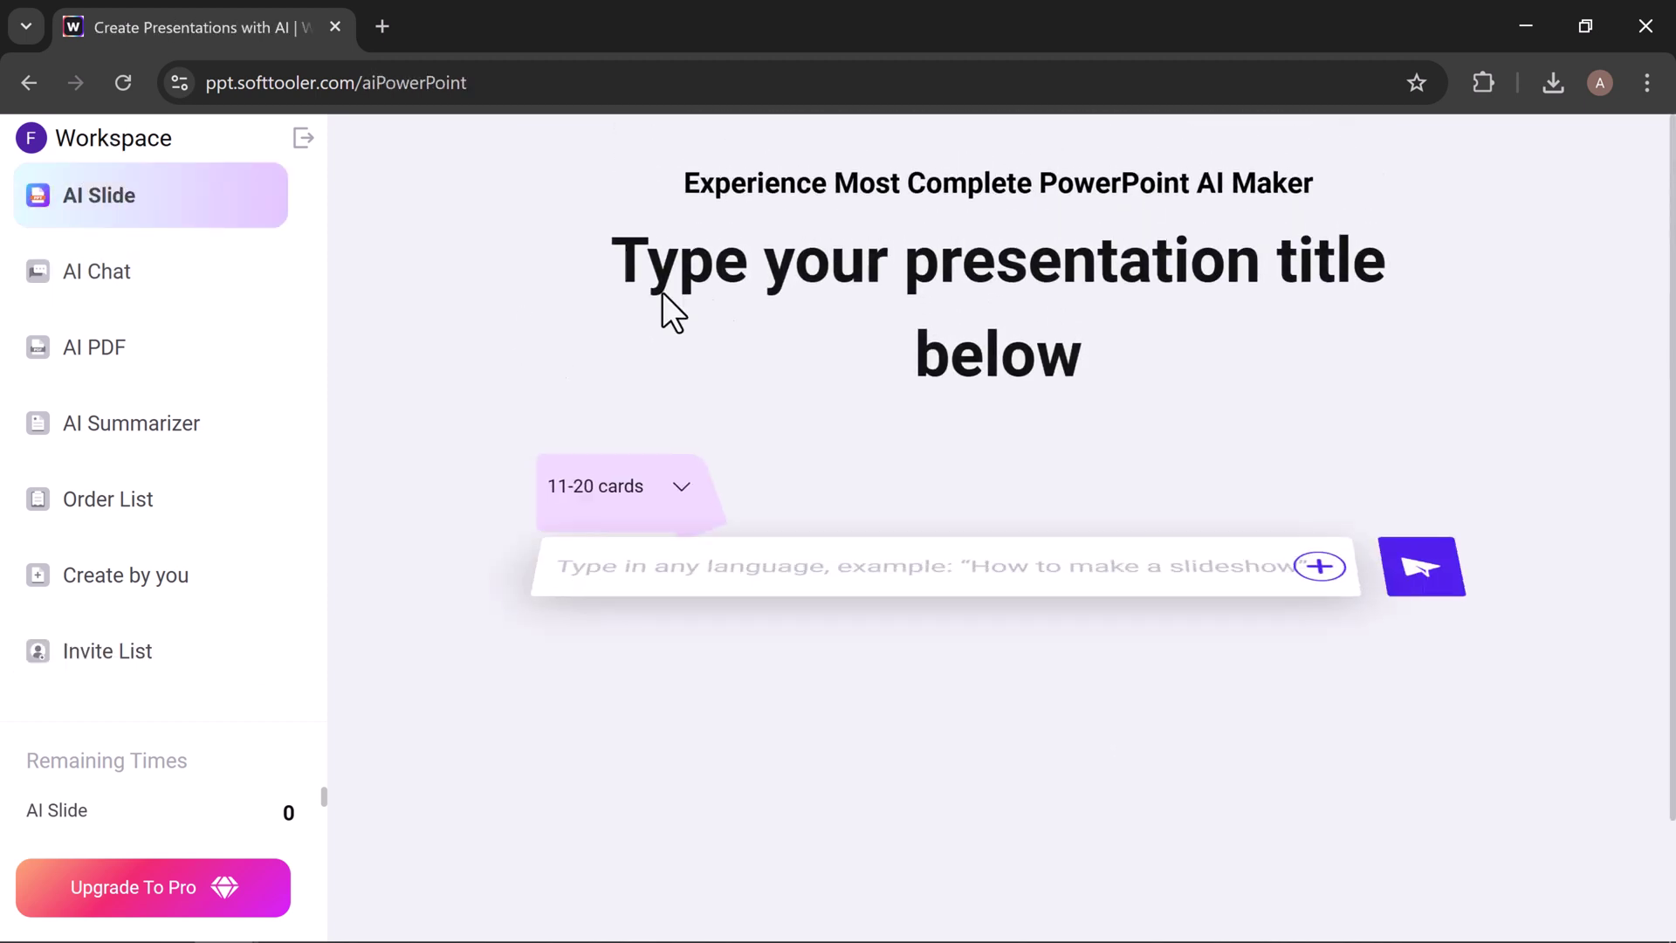